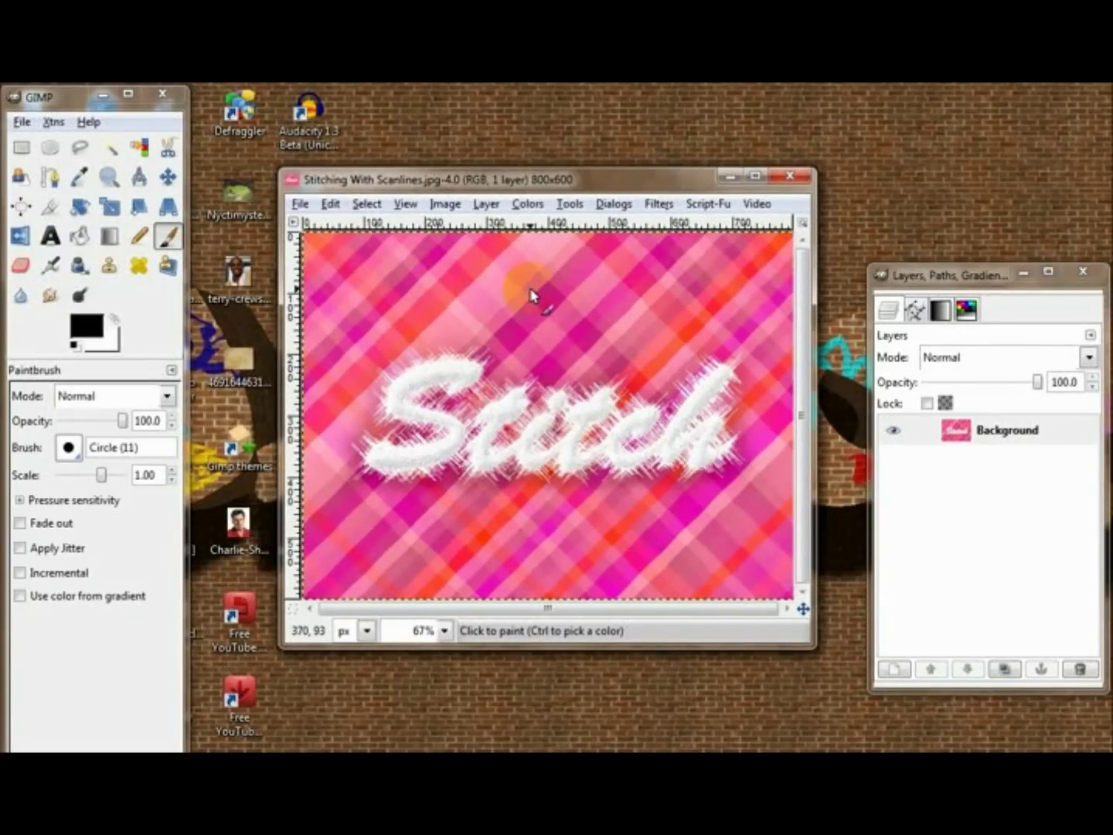
# Step: Zoom in on the fuzzy S of the finished Stitch image, then back out
pyautogui.moveTo(549, 181)
pyautogui.mouseDown()
pyautogui.moveTo(496, 185)
pyautogui.moveTo(545, 171)
pyautogui.mouseUp()
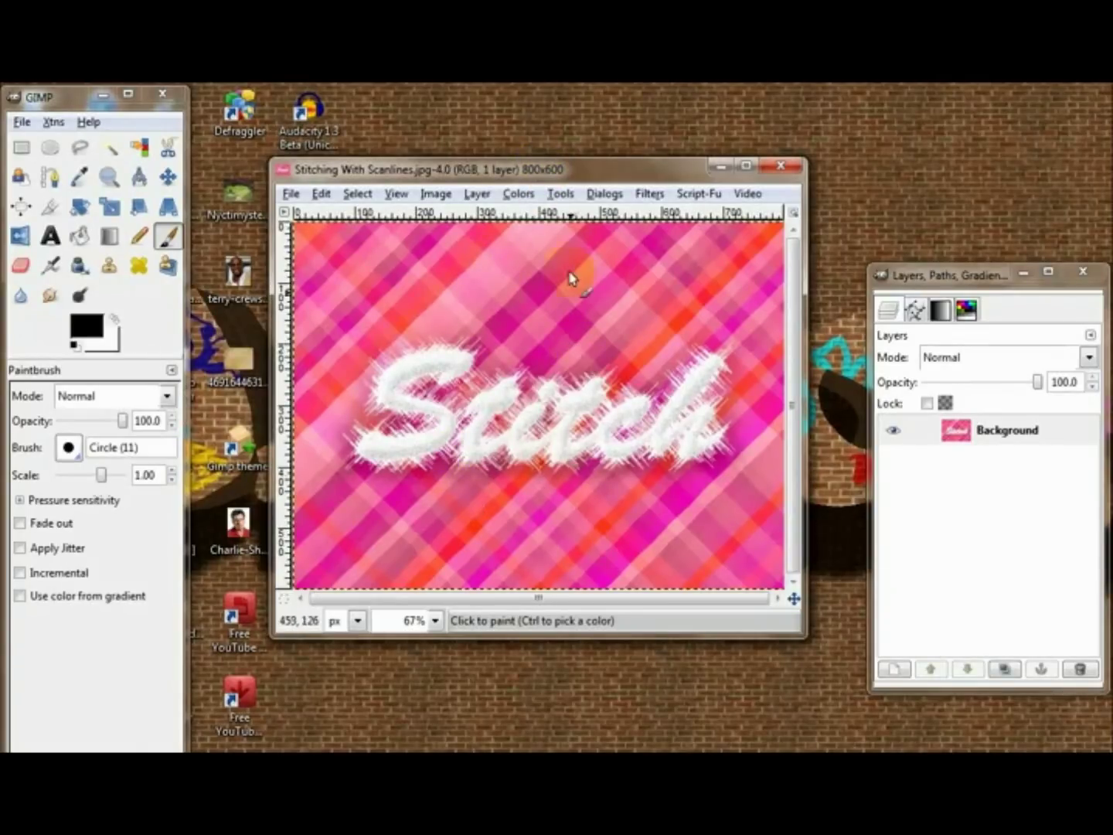
pyautogui.moveTo(555, 179); pyautogui.dragTo(539, 124)
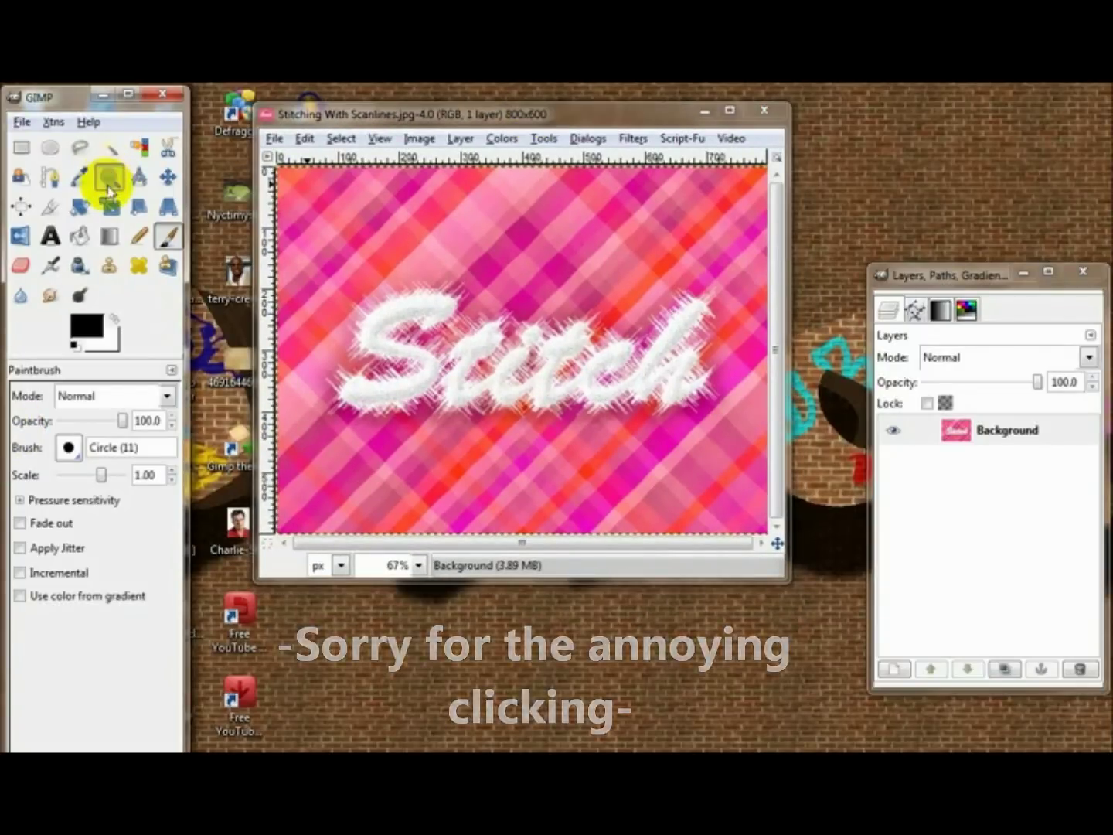
pyautogui.click(112, 183)
pyautogui.click(411, 327)
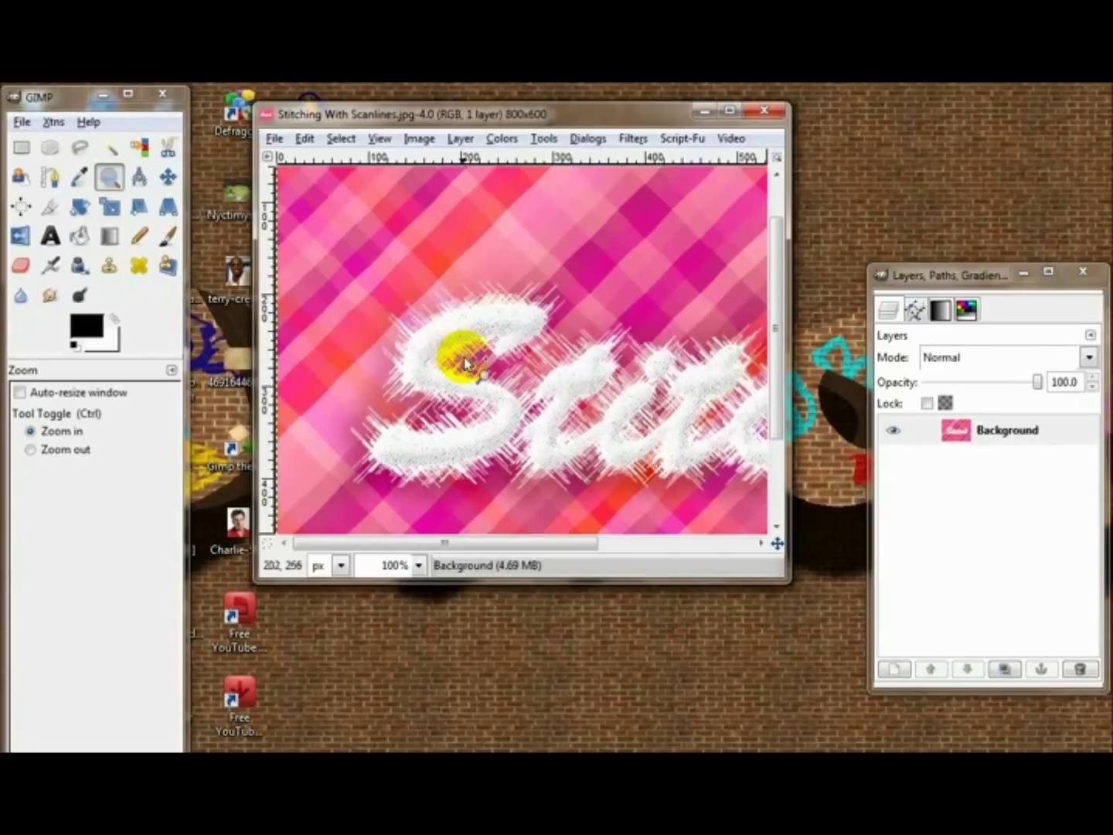
pyautogui.click(462, 365)
pyautogui.click(487, 373)
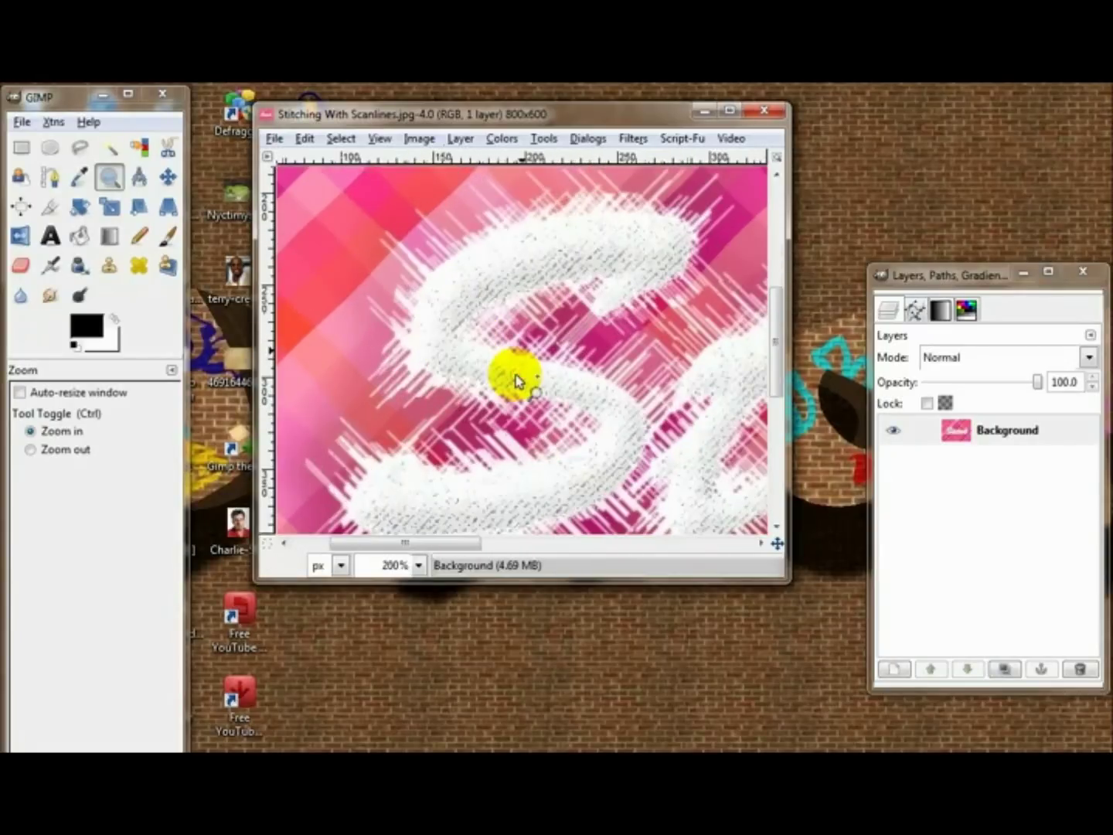
pyautogui.click(493, 409)
pyautogui.click(493, 410)
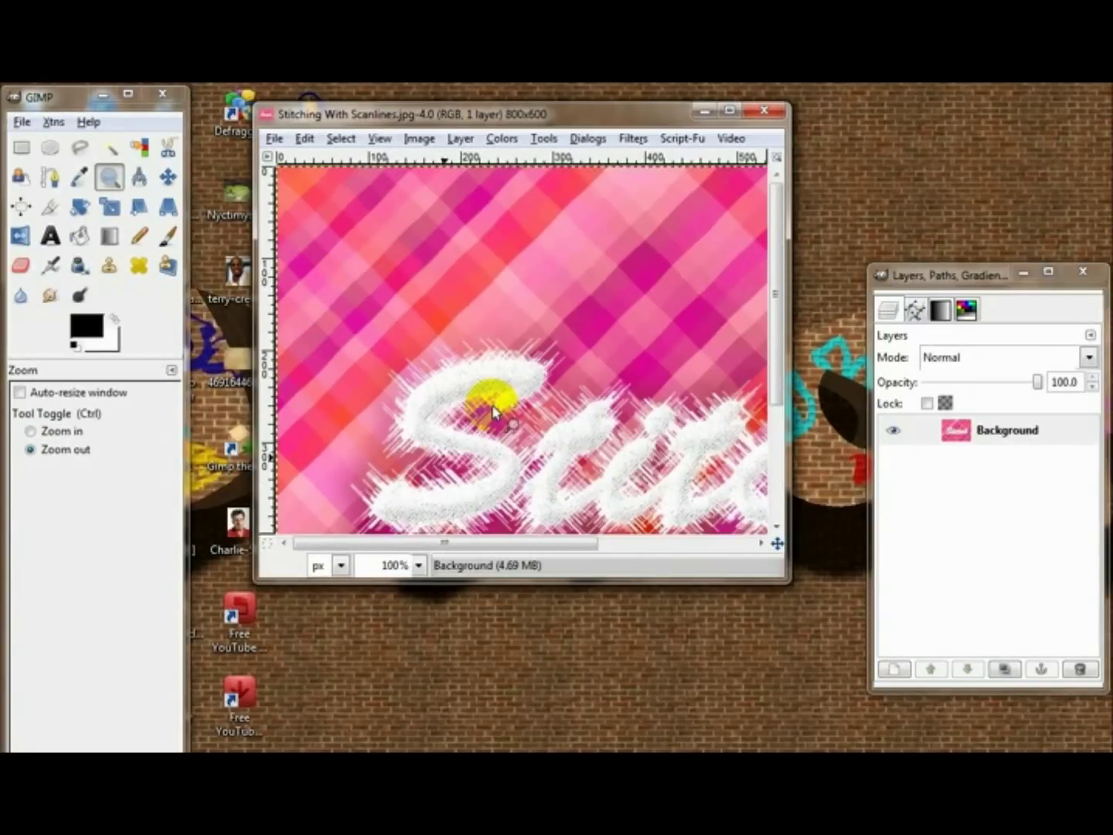
pyautogui.click(493, 410)
pyautogui.click(491, 404)
pyautogui.keyDown('ctrl'); pyautogui.click(494, 401); pyautogui.keyUp('ctrl')
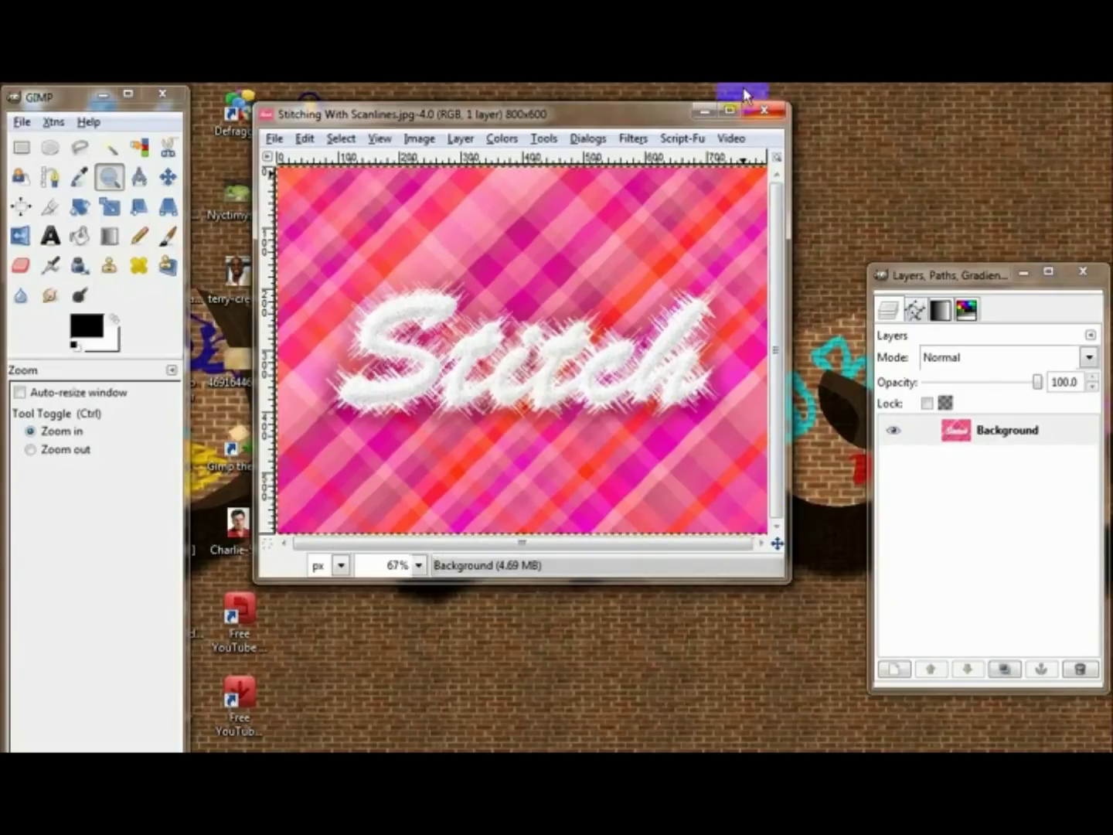
pyautogui.moveTo(657, 115); pyautogui.dragTo(644, 150)
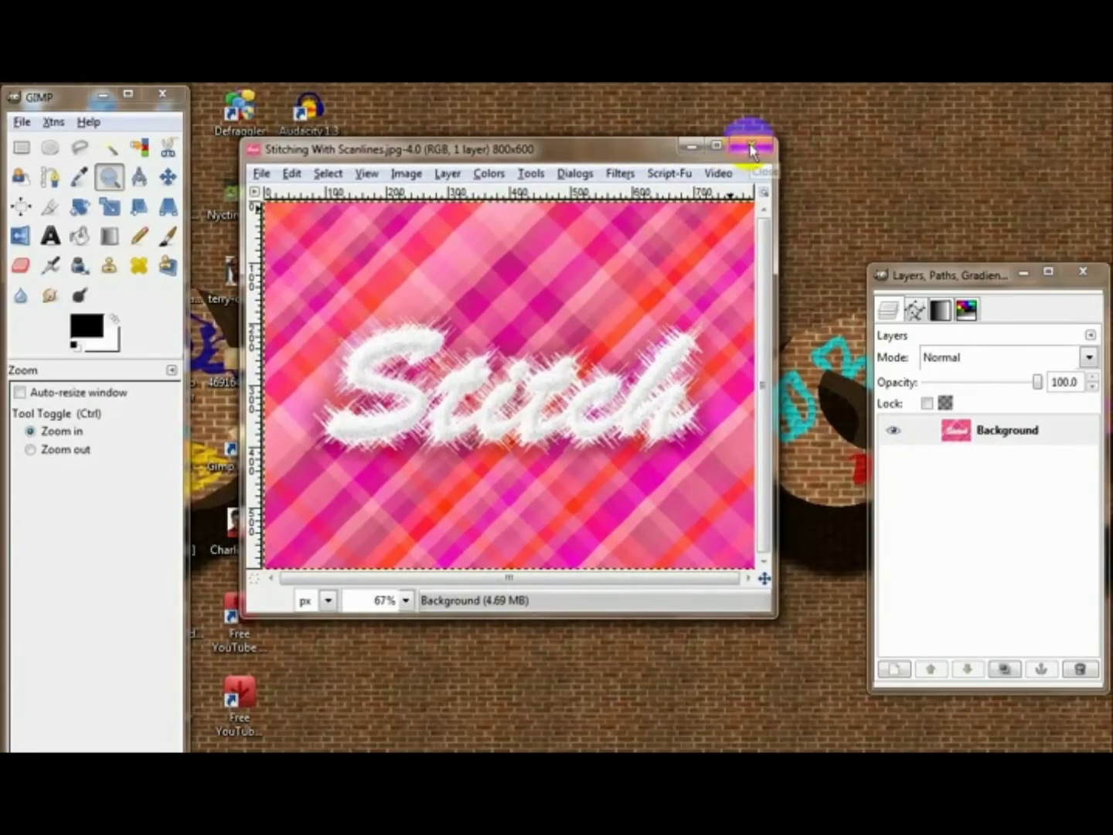
# Step: Create a new blank 800x600 image and close the Stitch image
pyautogui.click(261, 173)
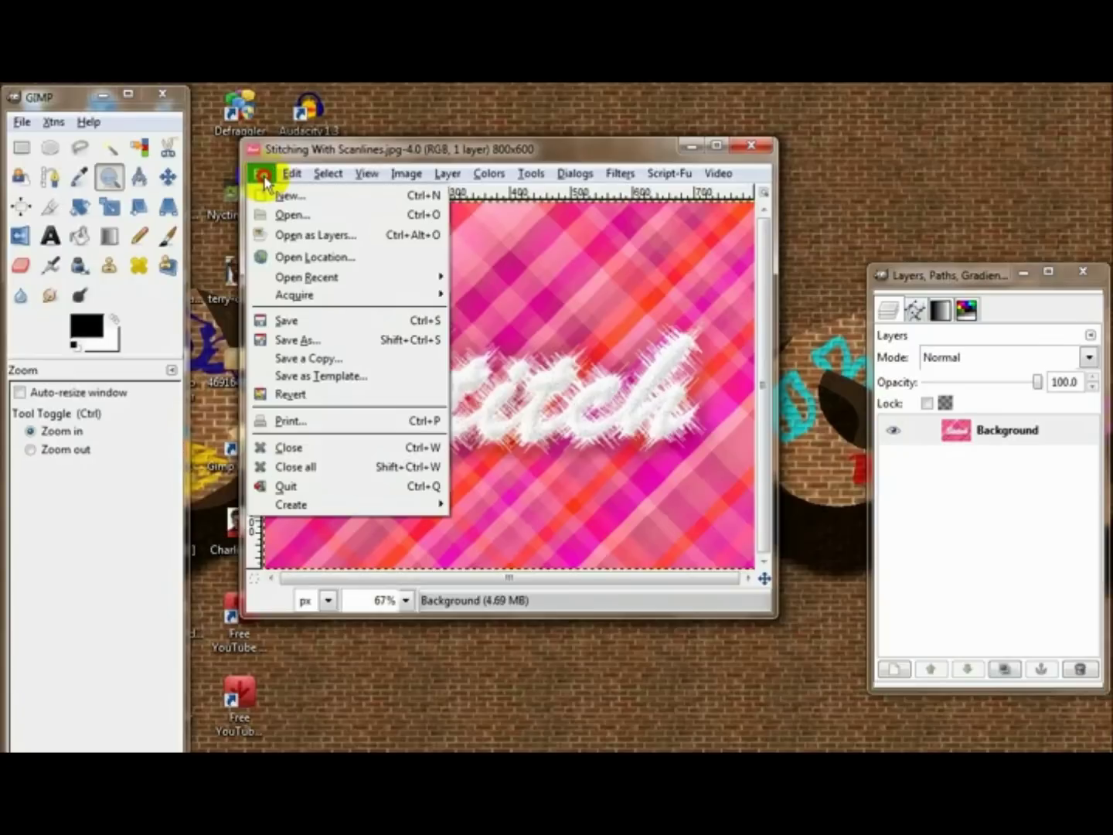
pyautogui.click(279, 194)
pyautogui.click(386, 414)
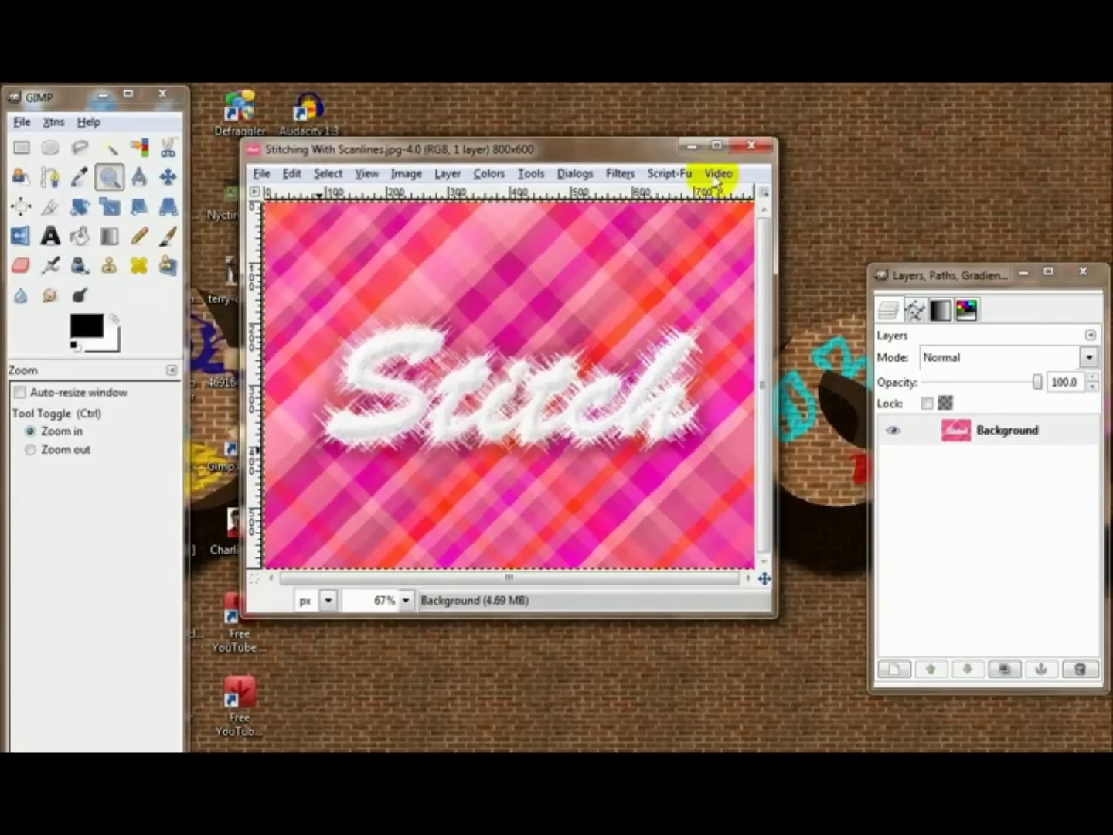
pyautogui.click(762, 148)
pyautogui.moveTo(448, 230); pyautogui.dragTo(547, 147)
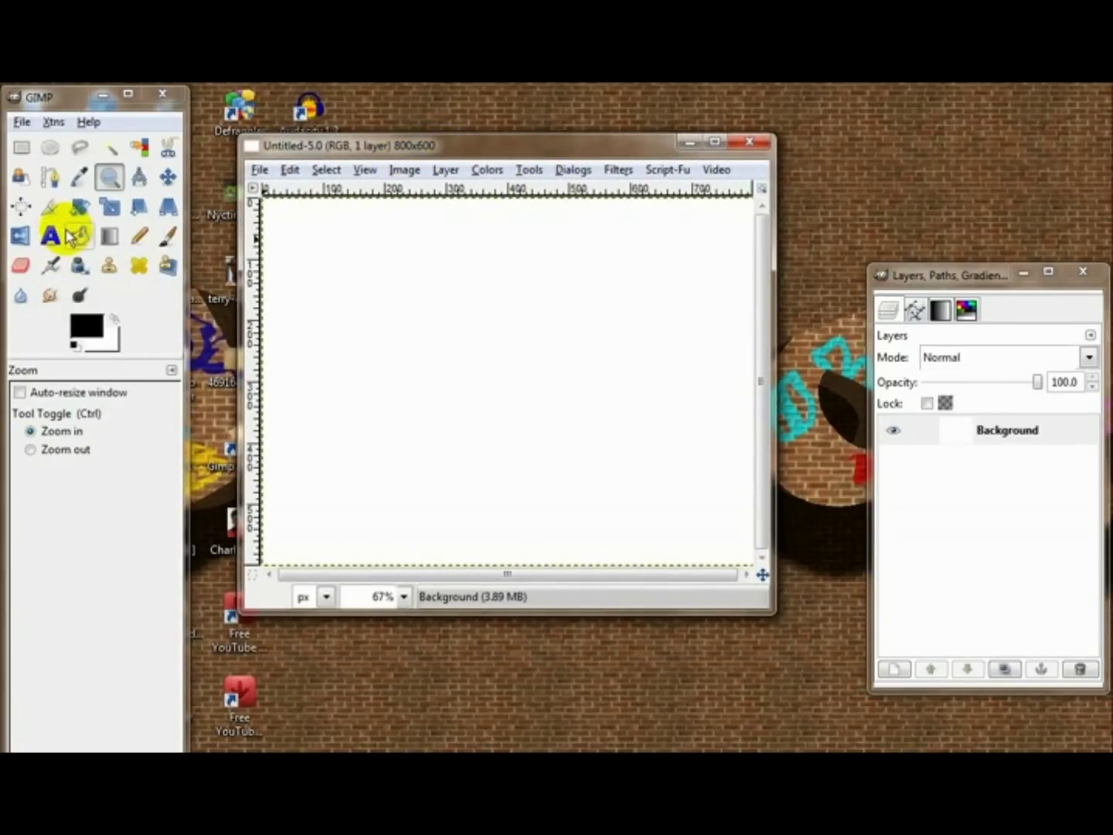
pyautogui.moveTo(949, 275); pyautogui.dragTo(912, 228)
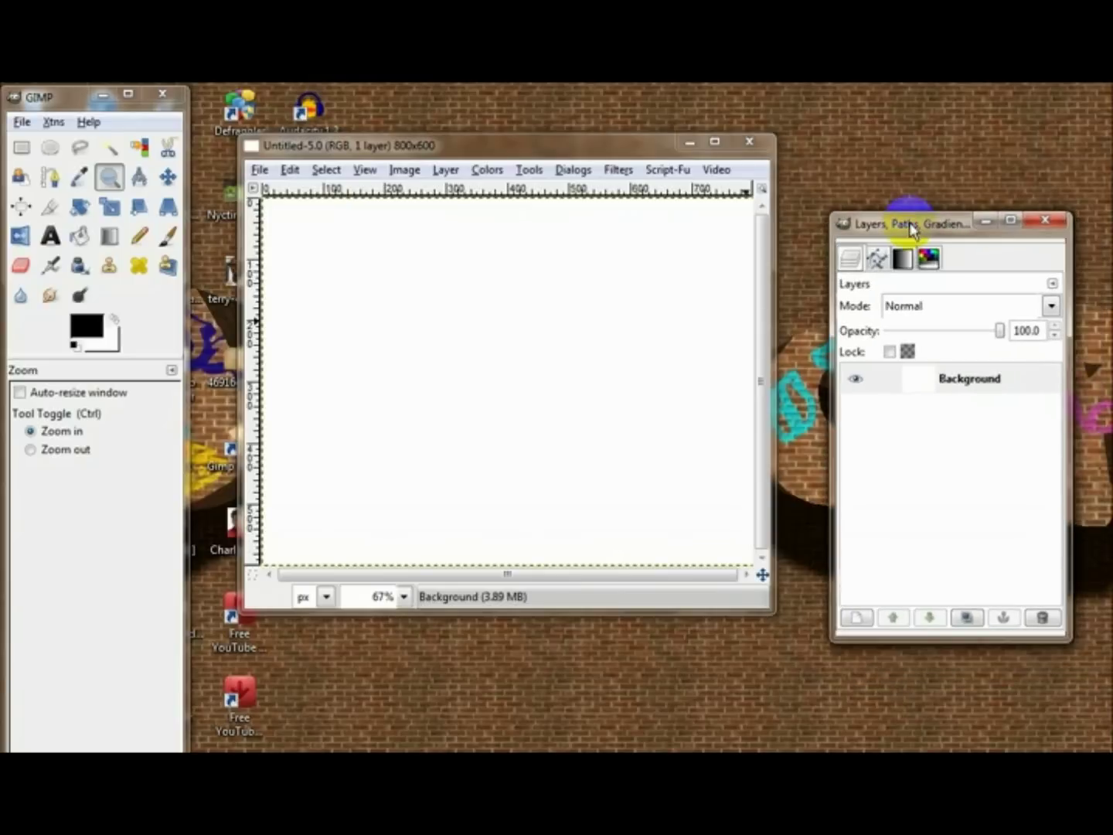
# Step: Test a diagonal Reds and Purples blend on the canvas, then undo it
pyautogui.click(22, 147)
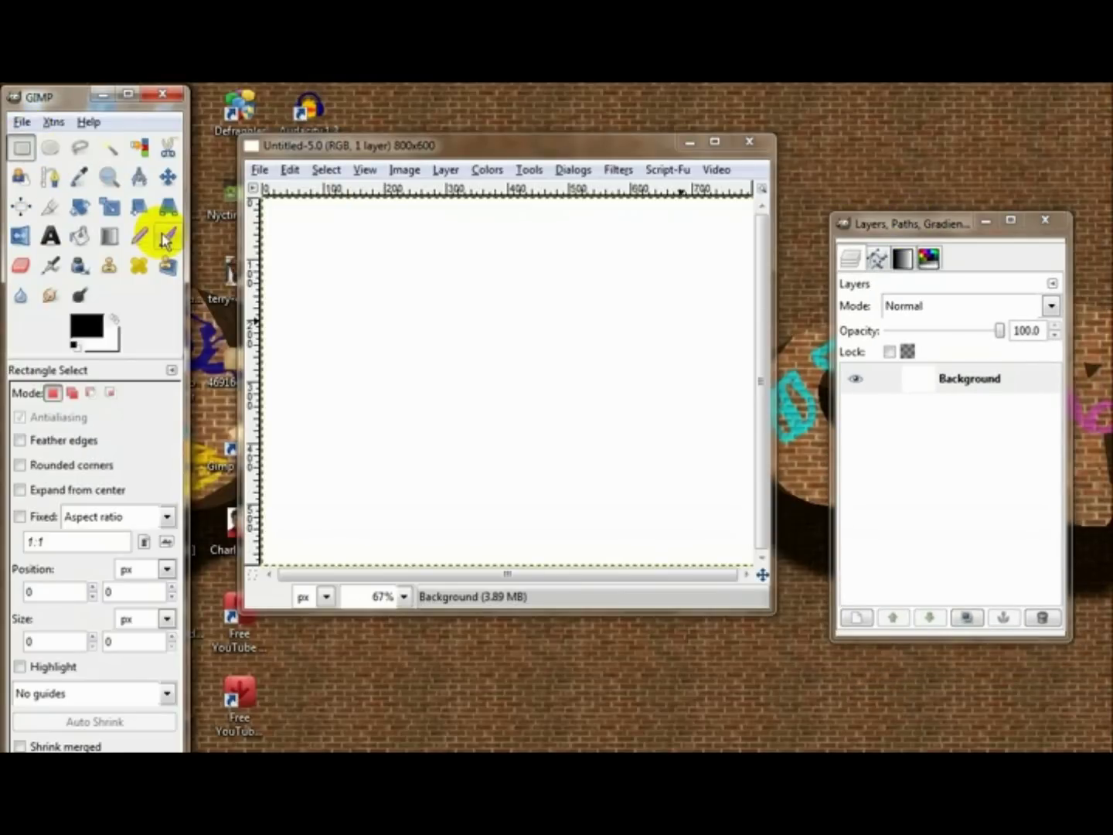
pyautogui.click(110, 235)
pyautogui.click(86, 449)
pyautogui.scroll(-10, 138, 615)
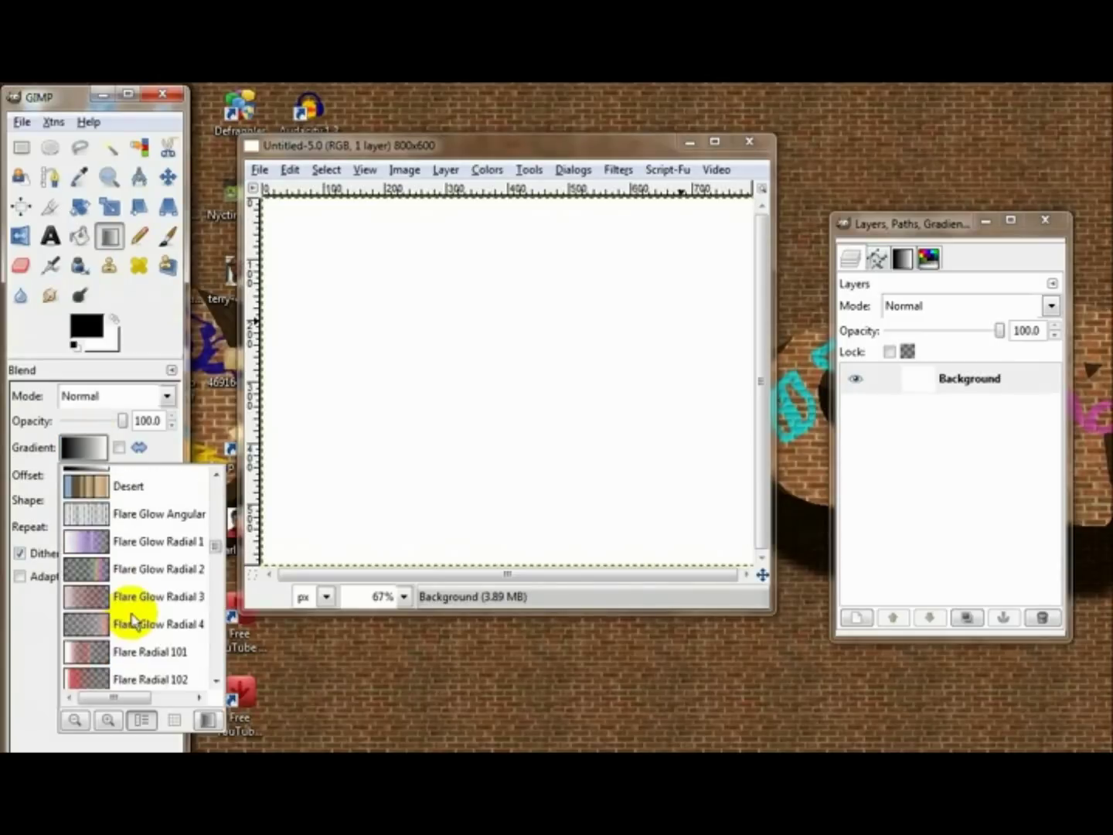
pyautogui.scroll(-10, 135, 618)
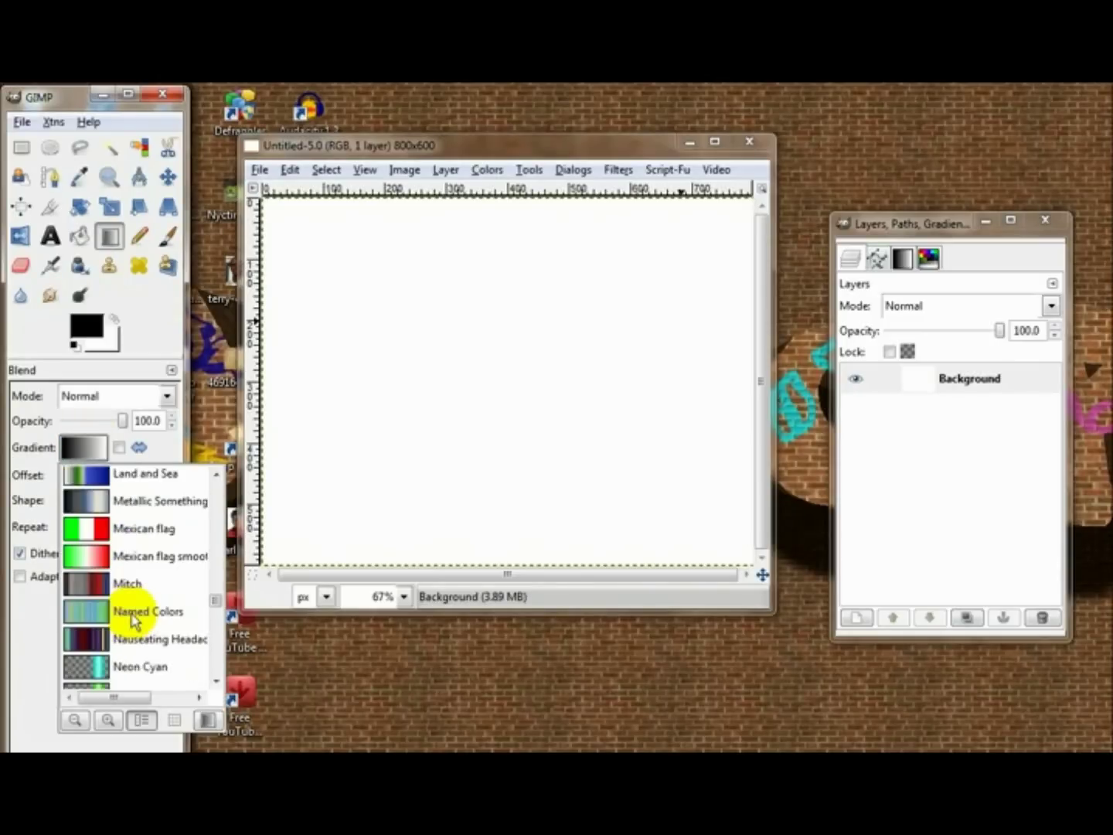
pyautogui.scroll(-5, 131, 618)
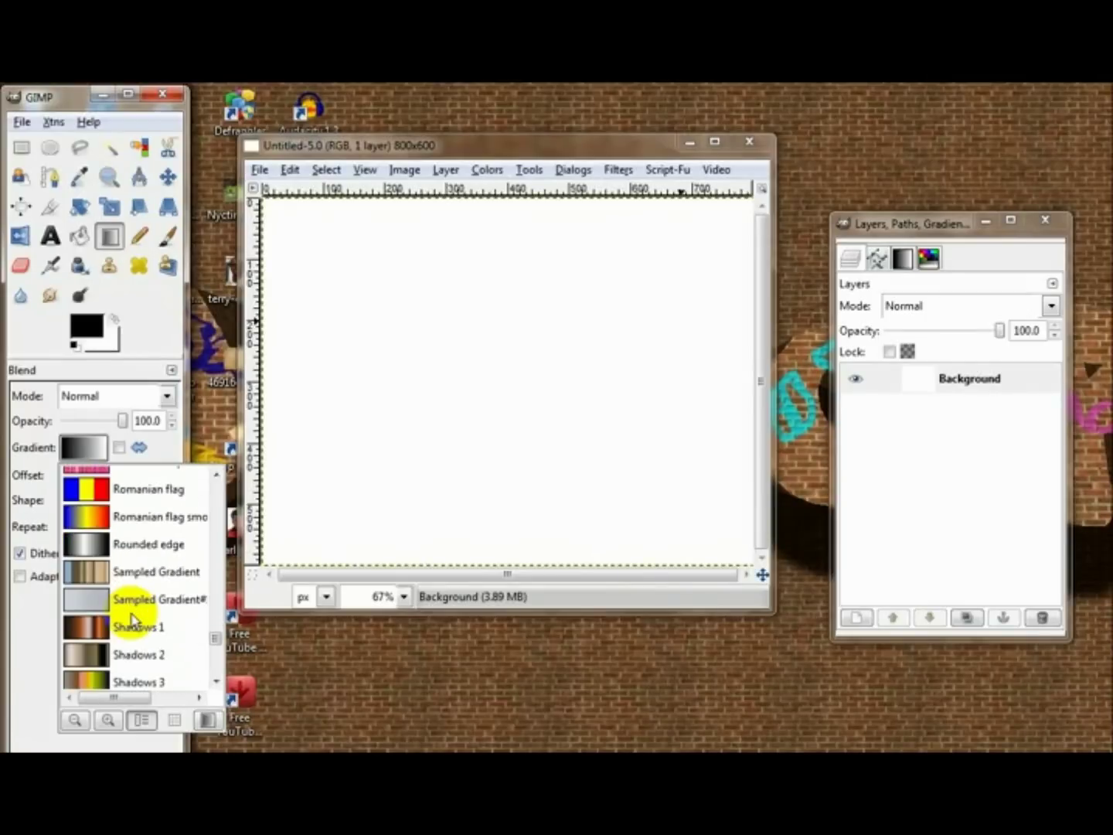
pyautogui.scroll(2, 136, 610)
pyautogui.click(128, 538)
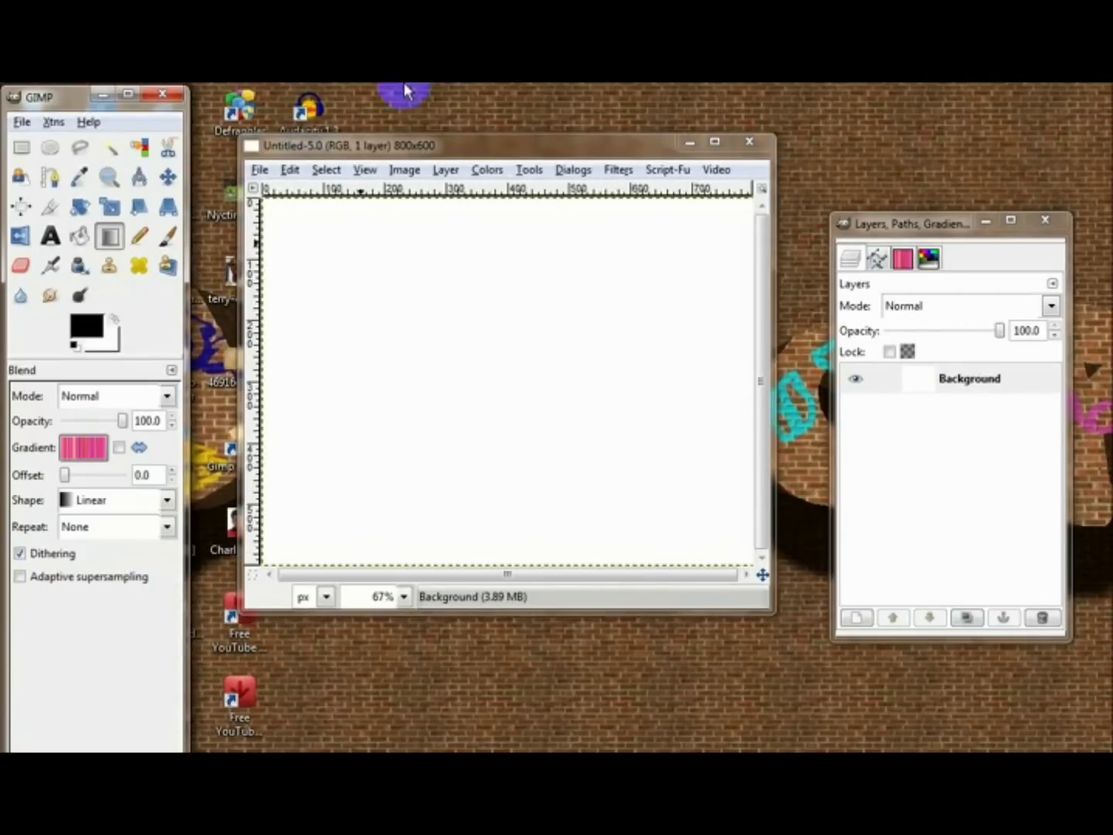
pyautogui.moveTo(261, 199); pyautogui.dragTo(734, 653)
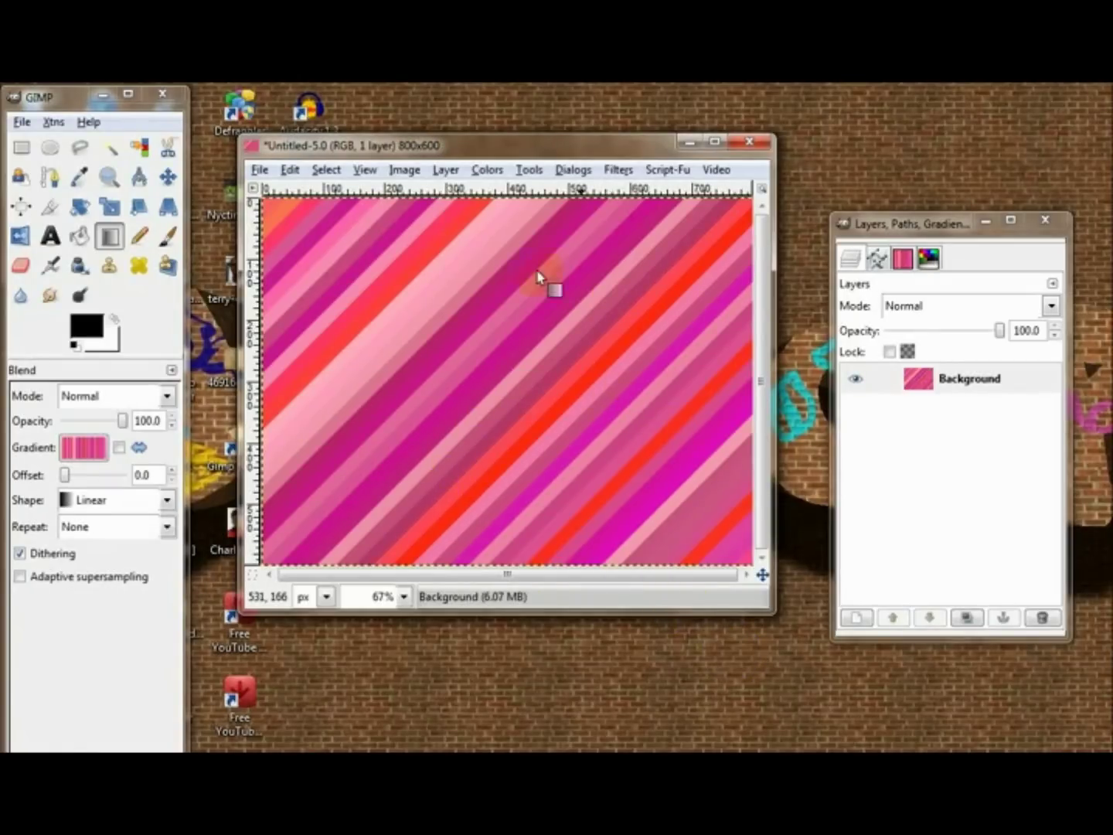
pyautogui.click(288, 170)
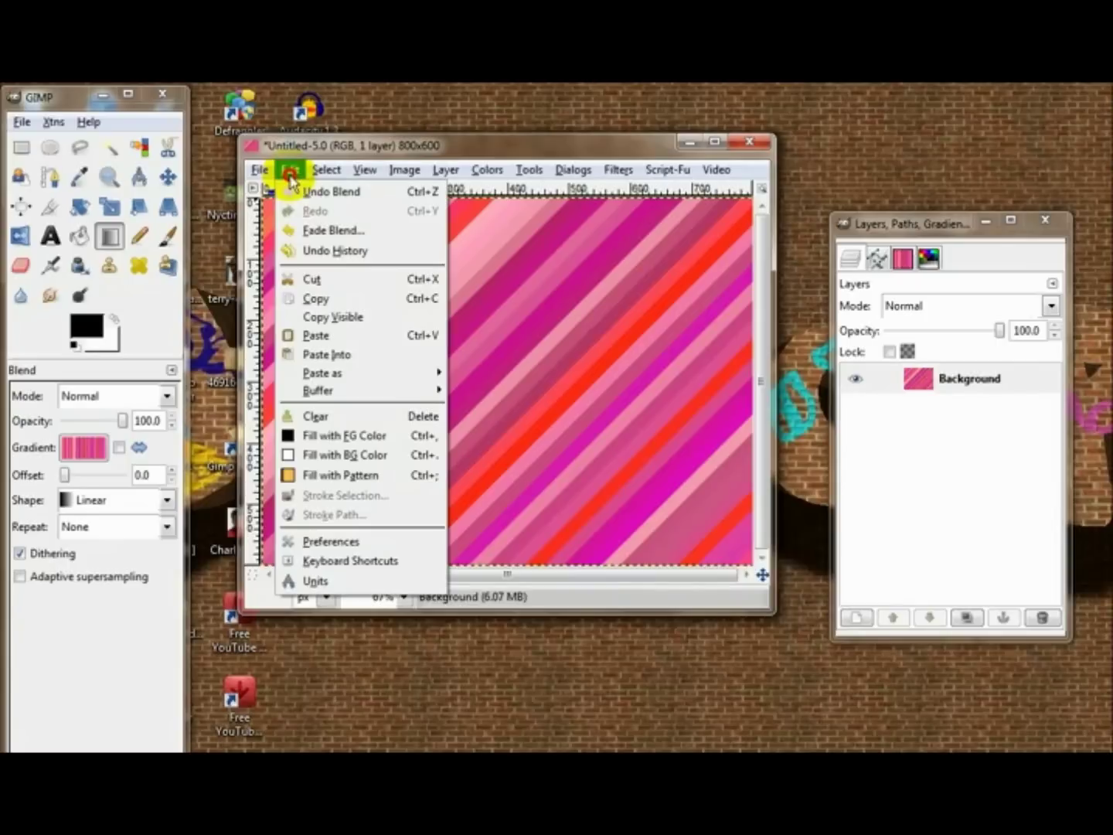
pyautogui.click(298, 191)
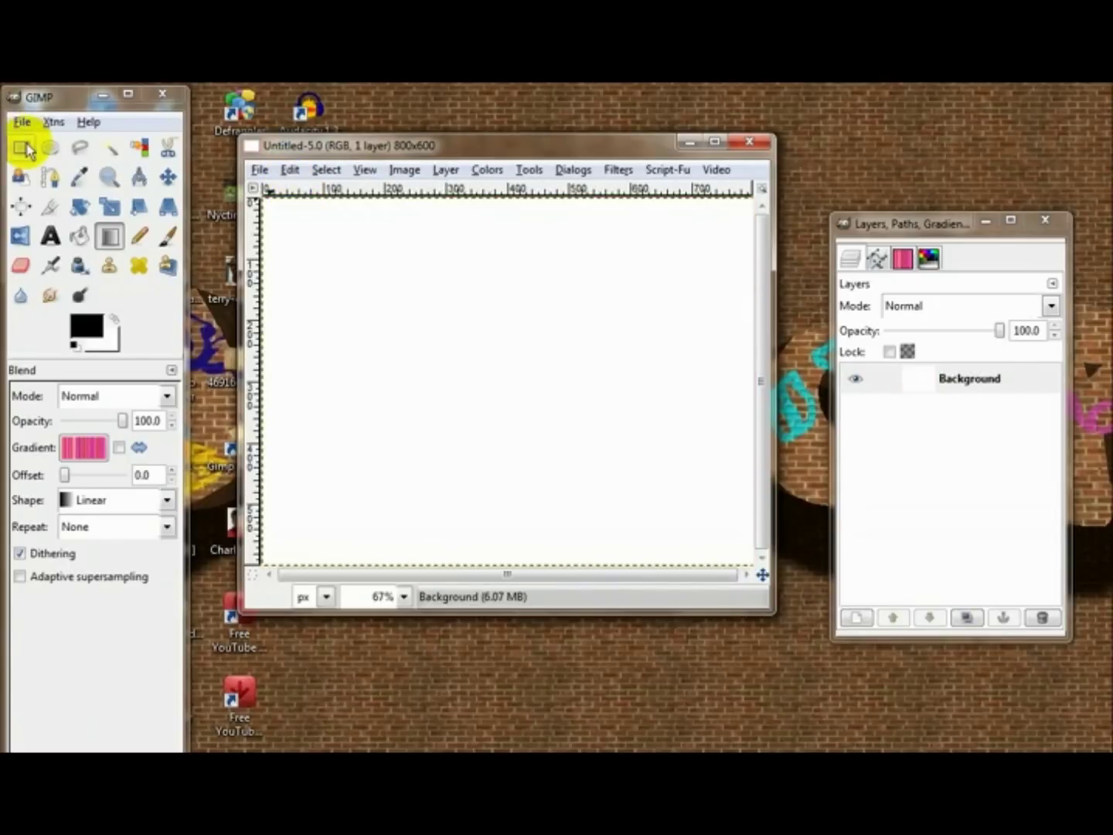
pyautogui.click(21, 149)
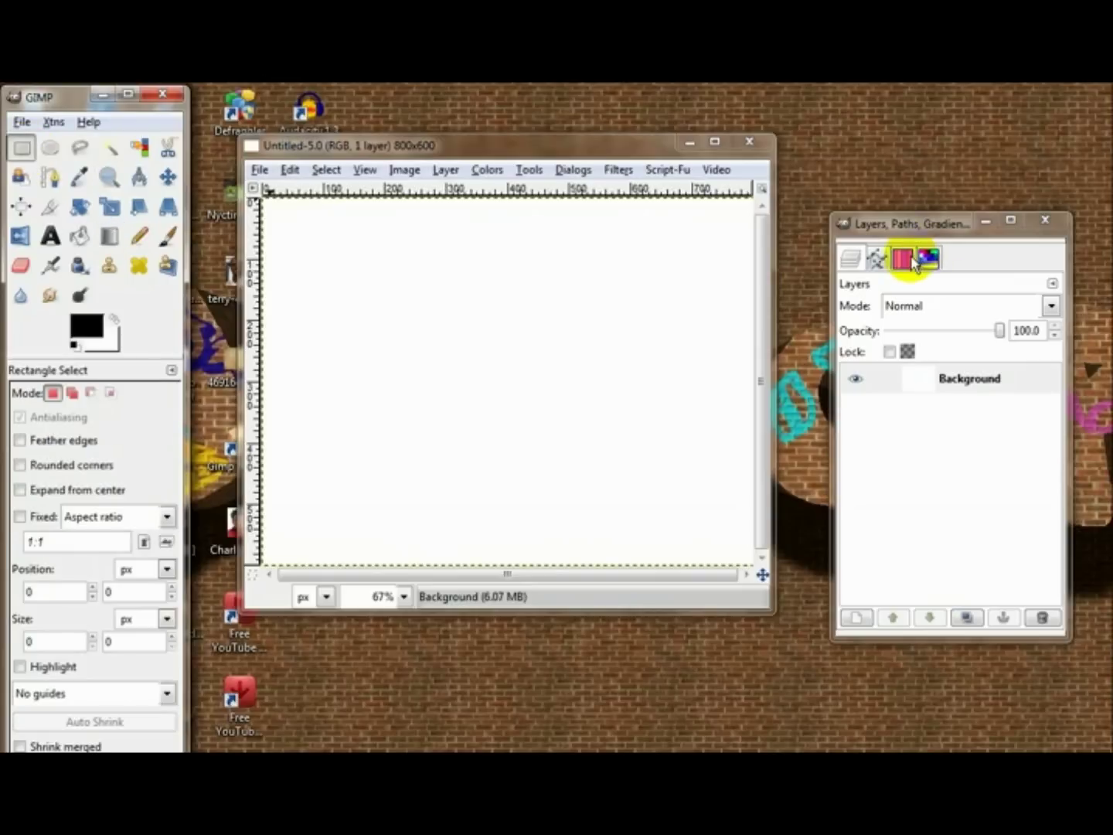
pyautogui.click(901, 259)
pyautogui.scroll(2, 875, 259)
pyautogui.scroll(-2, 875, 260)
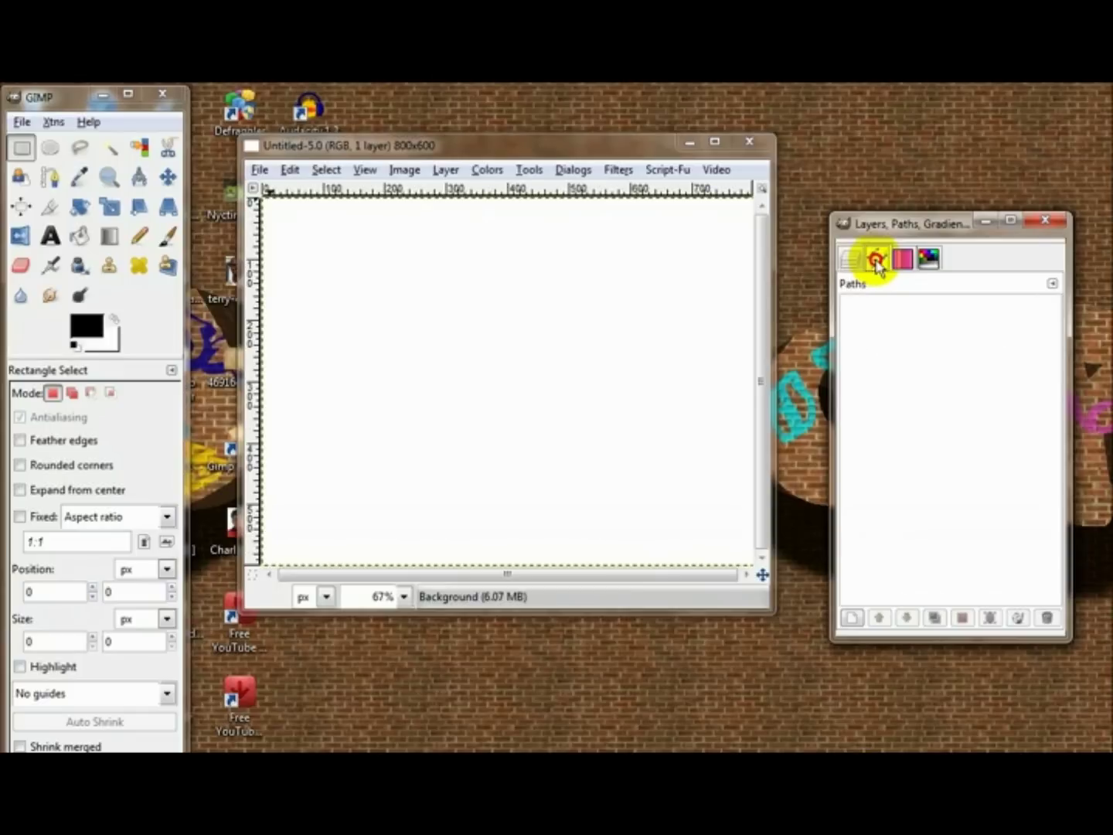
pyautogui.click(930, 261)
pyautogui.click(876, 259)
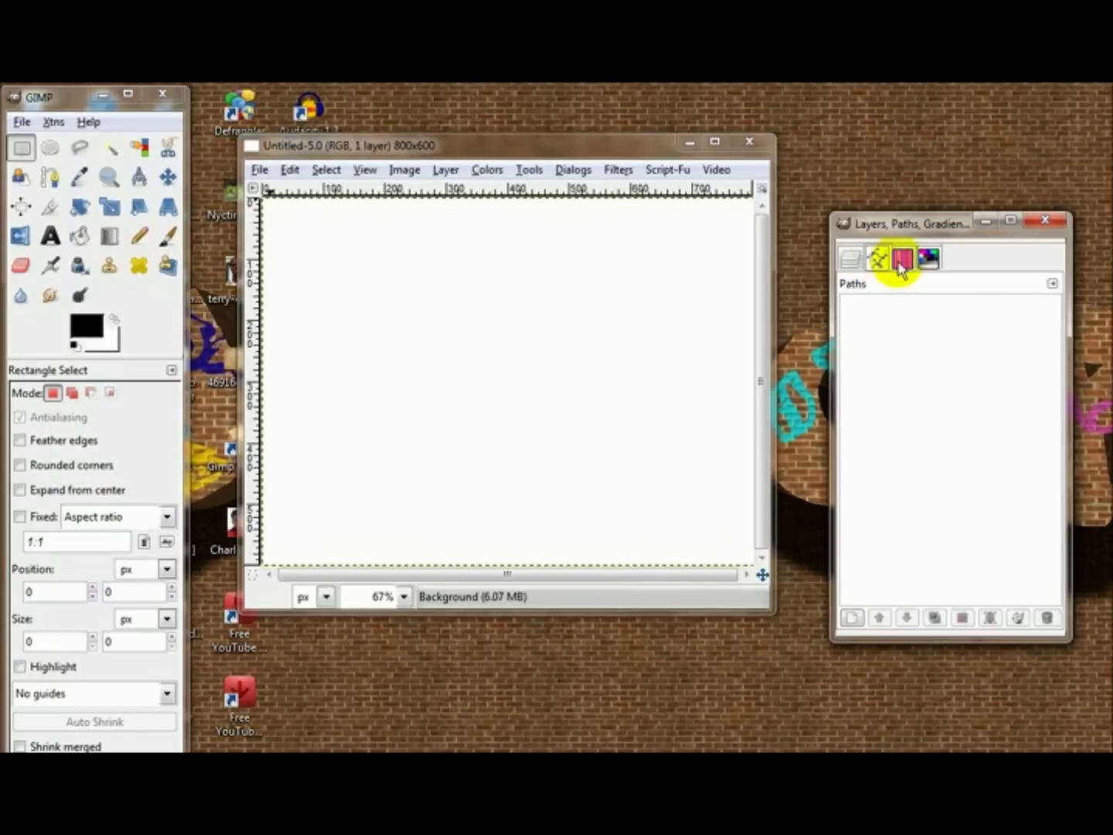
pyautogui.click(930, 261)
pyautogui.click(901, 259)
pyautogui.click(876, 259)
pyautogui.click(906, 263)
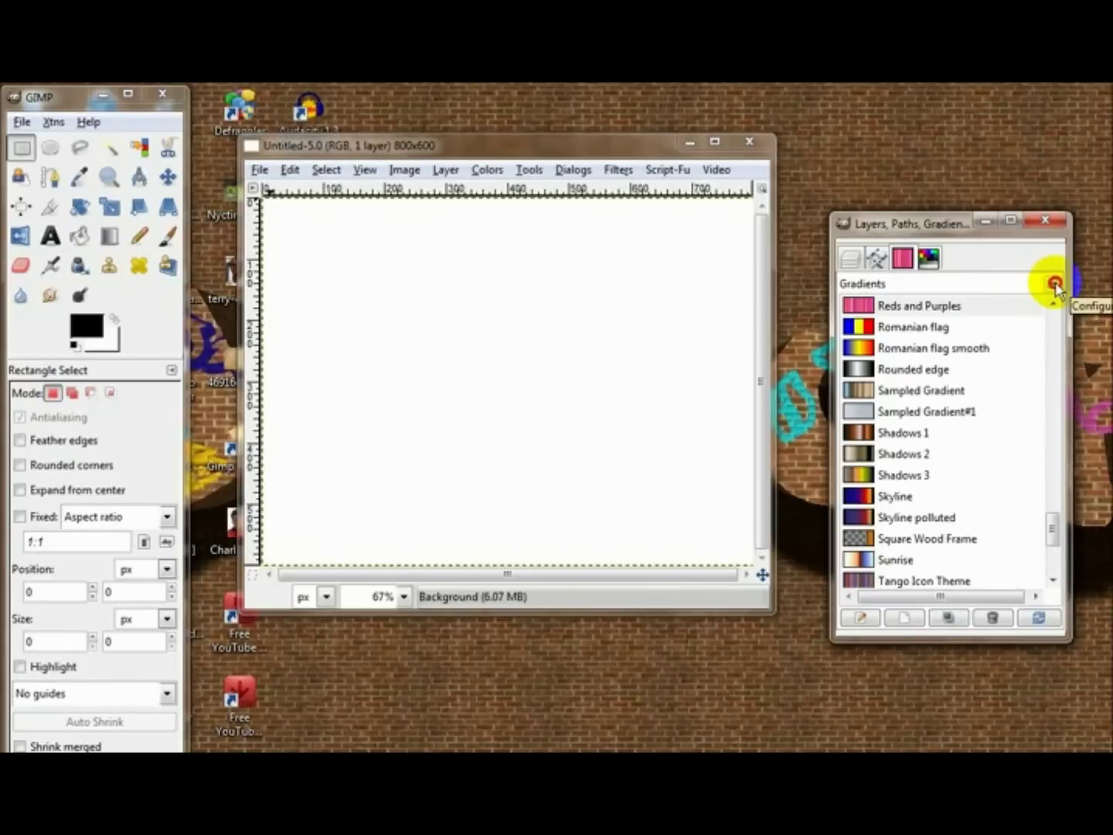
pyautogui.click(1055, 286)
pyautogui.moveTo(956, 309)
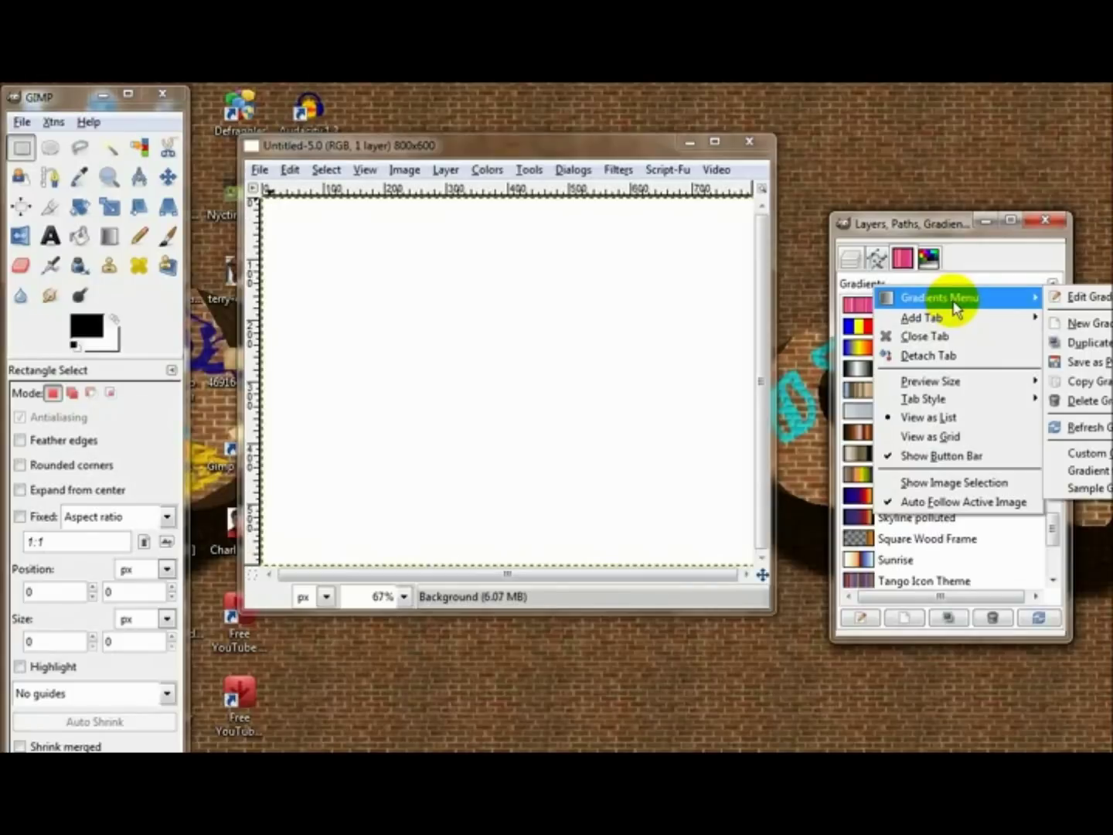
pyautogui.click(810, 213)
pyautogui.moveTo(1036, 225); pyautogui.dragTo(241, 174)
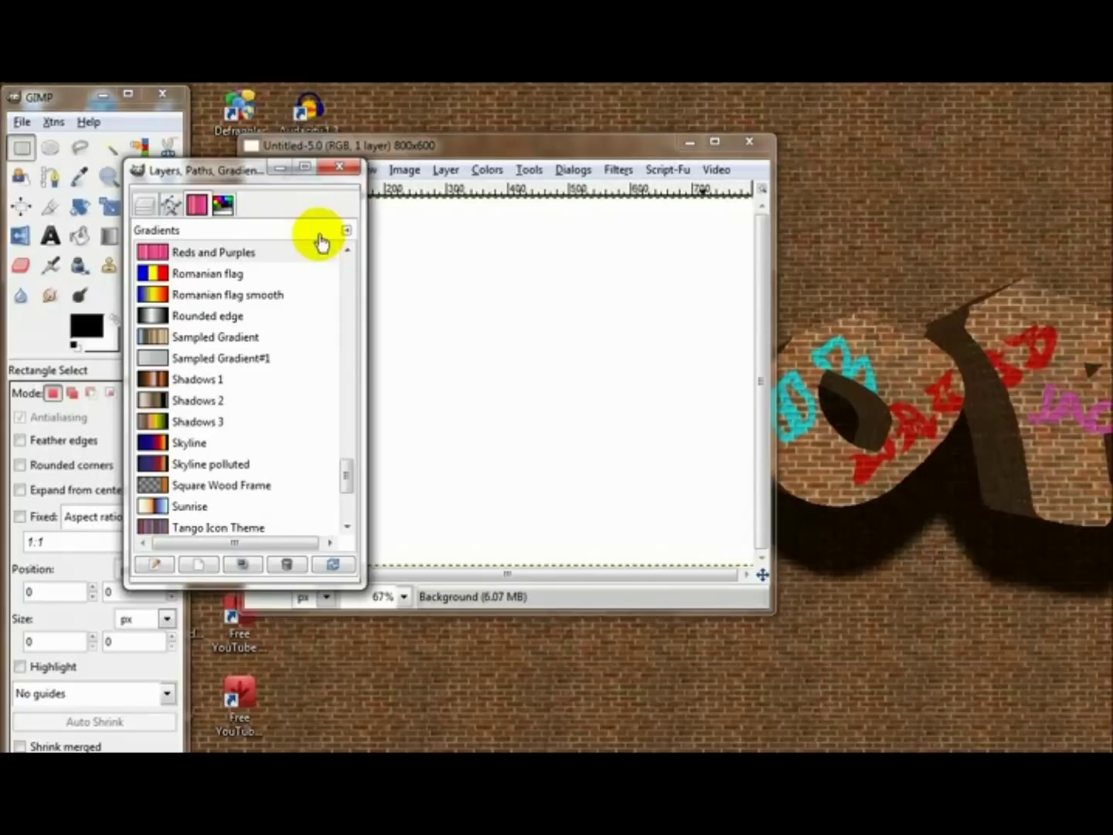
pyautogui.click(347, 229)
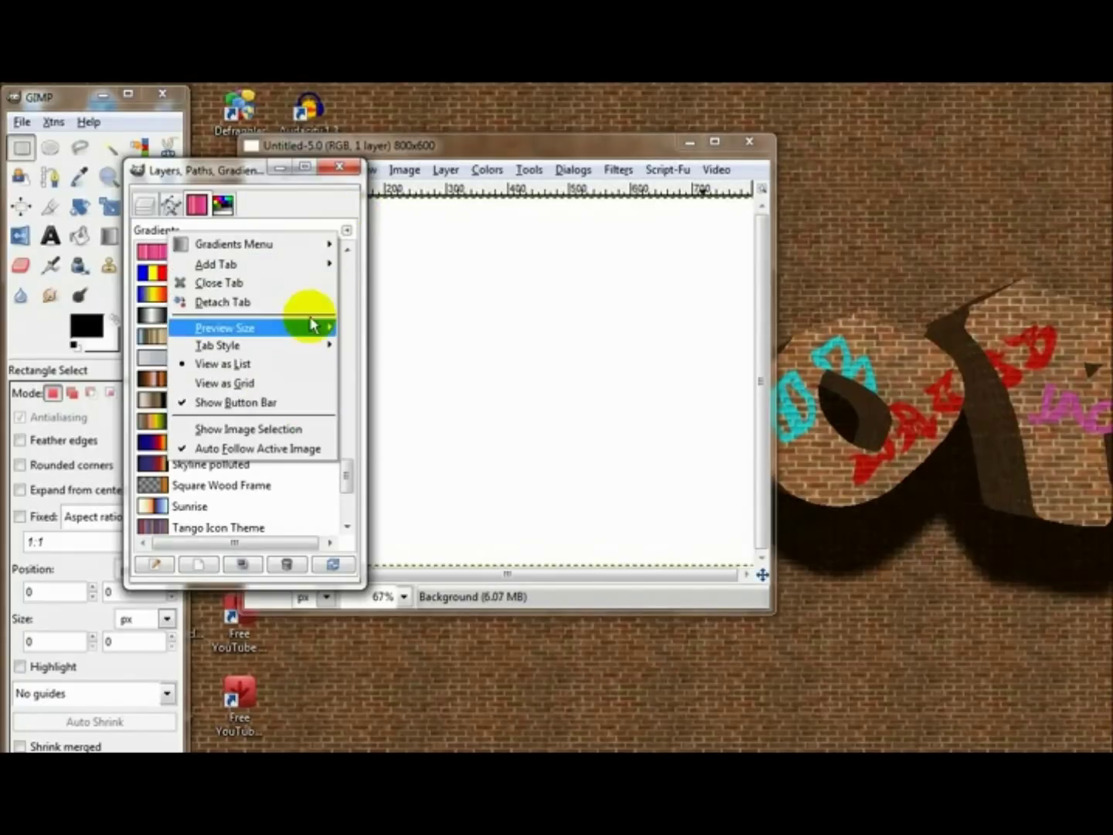
pyautogui.moveTo(255, 244)
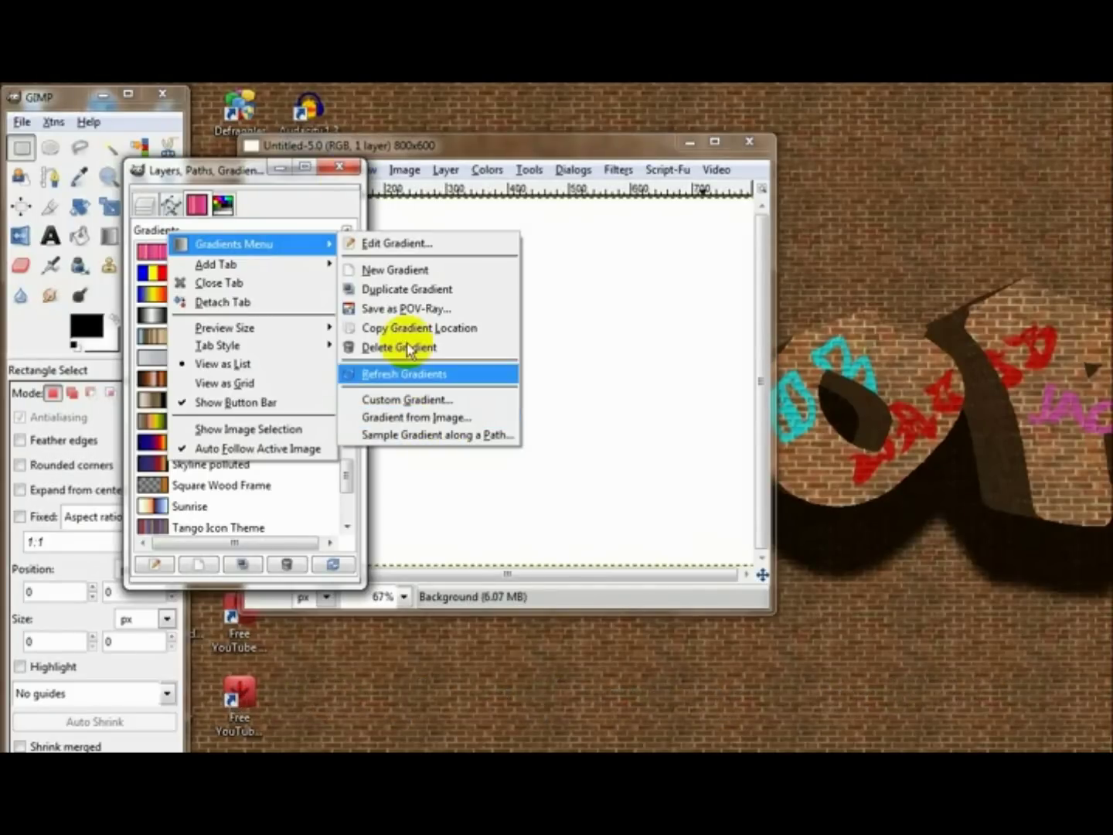
pyautogui.click(318, 174)
pyautogui.moveTo(241, 178); pyautogui.dragTo(855, 232)
pyautogui.click(832, 272)
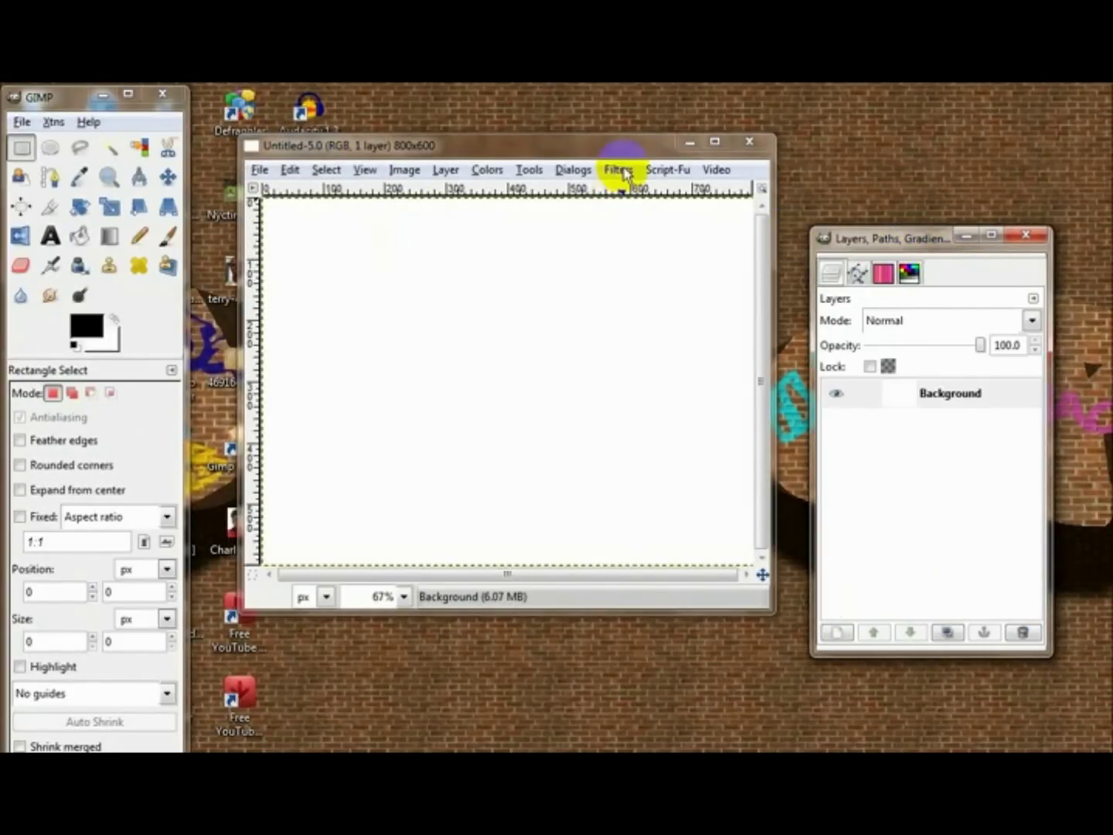
# Step: Render Solid Noise with X size 16, Y size 0.1, Detail 15 and a new seed
pyautogui.click(623, 171)
pyautogui.moveTo(789, 297)
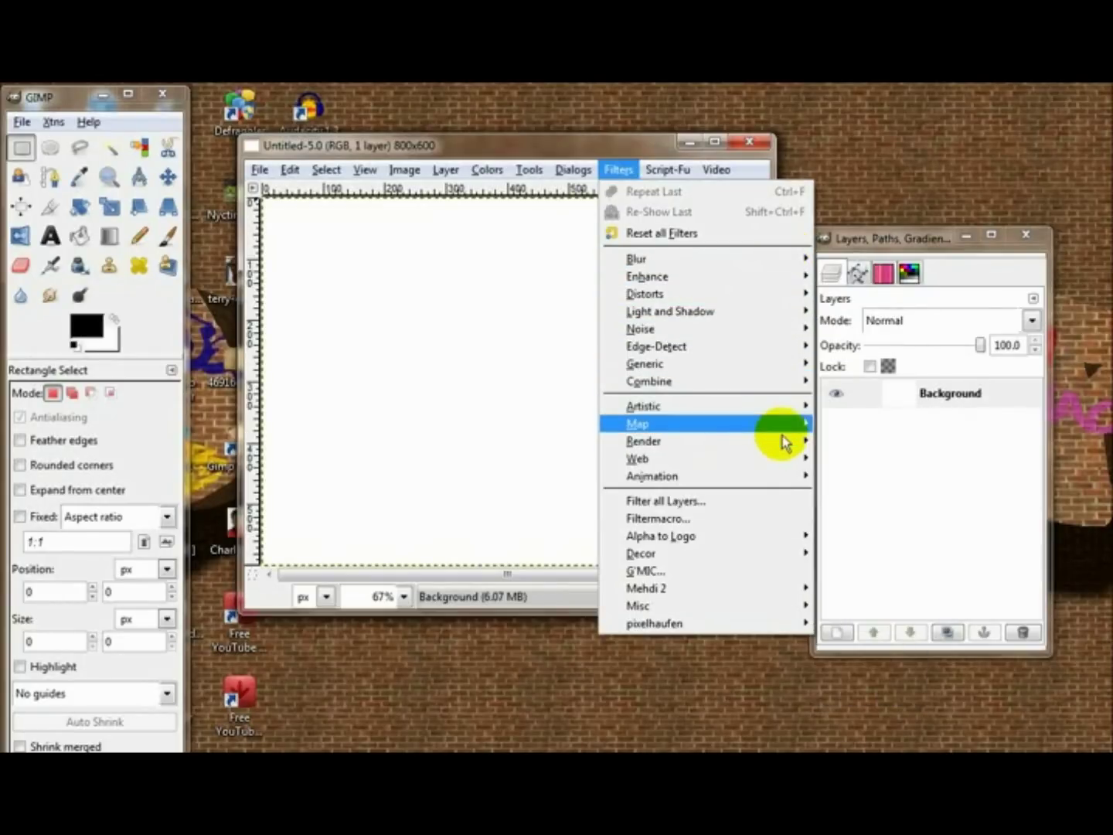
pyautogui.moveTo(800, 442)
pyautogui.moveTo(856, 446)
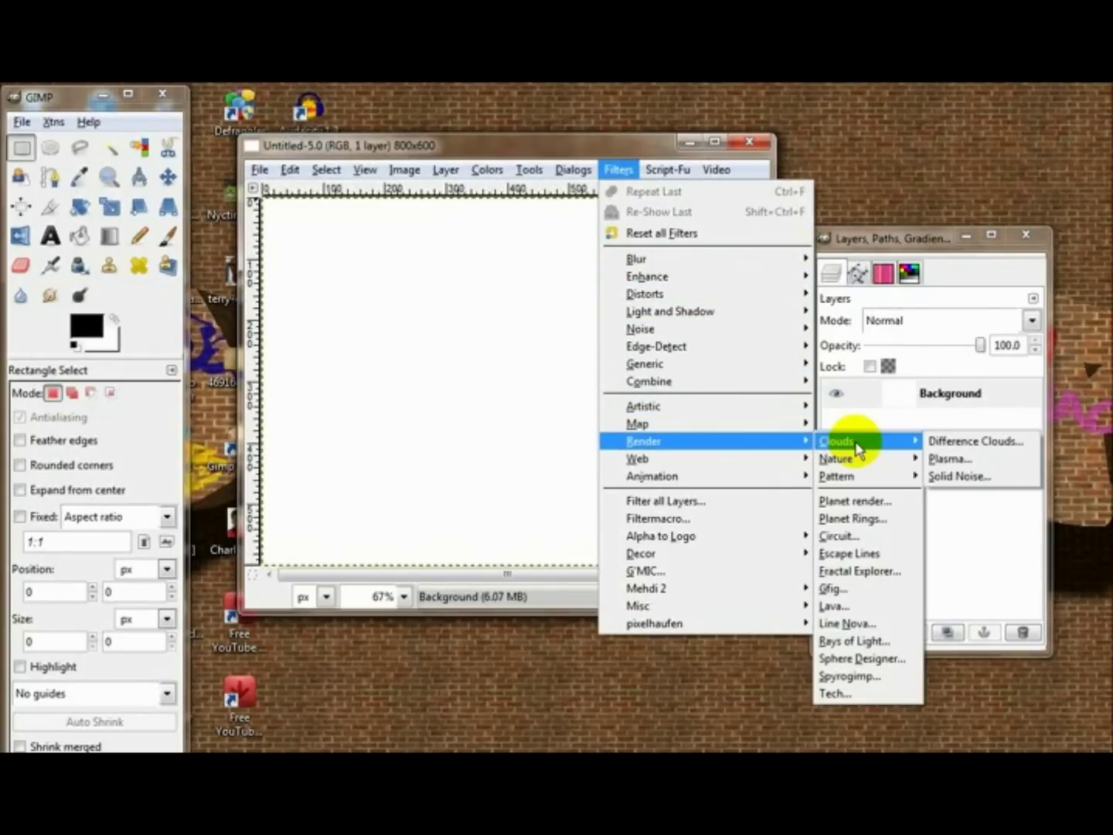
pyautogui.click(968, 476)
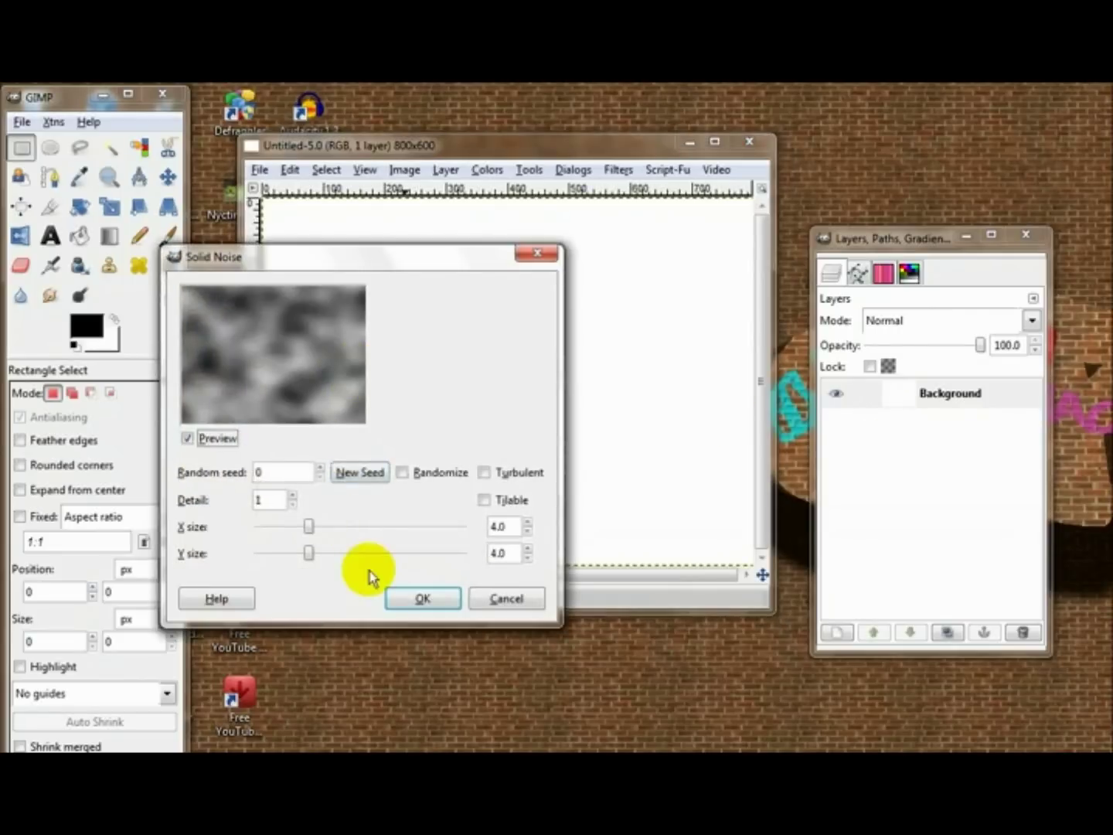
pyautogui.moveTo(309, 527); pyautogui.dragTo(473, 529)
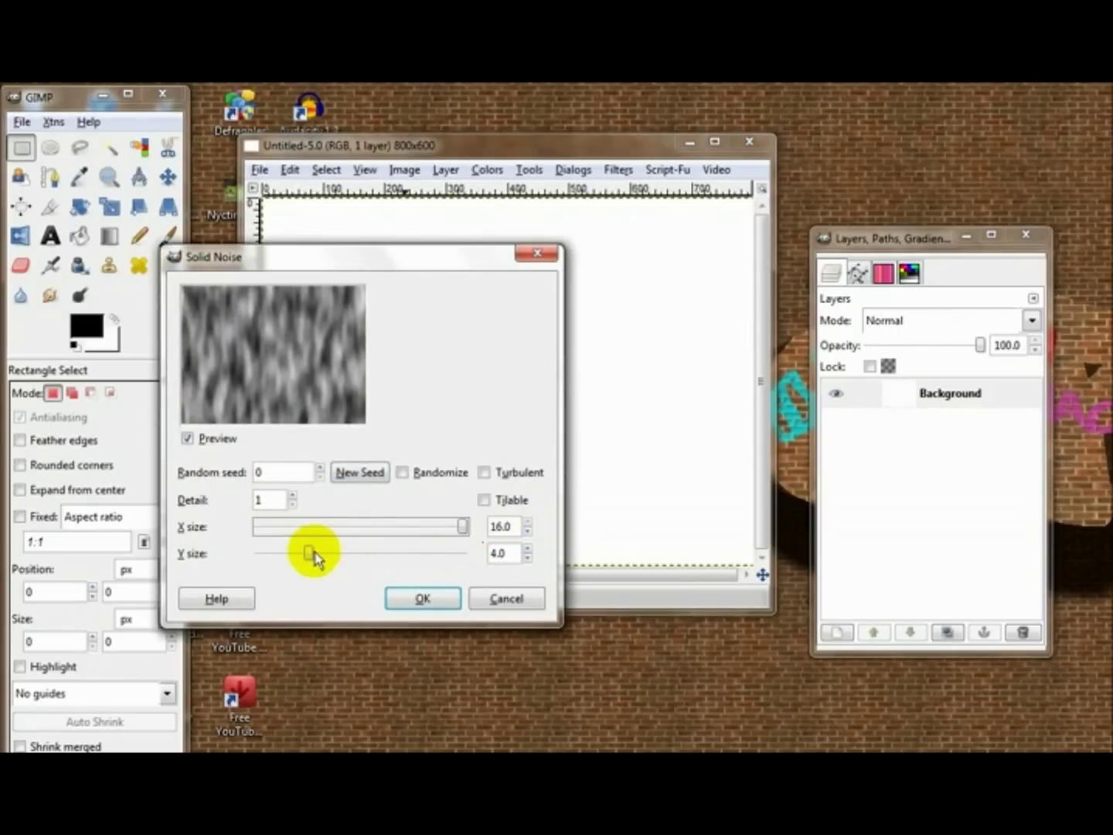
pyautogui.moveTo(308, 552); pyautogui.dragTo(139, 533)
pyautogui.click(294, 496)
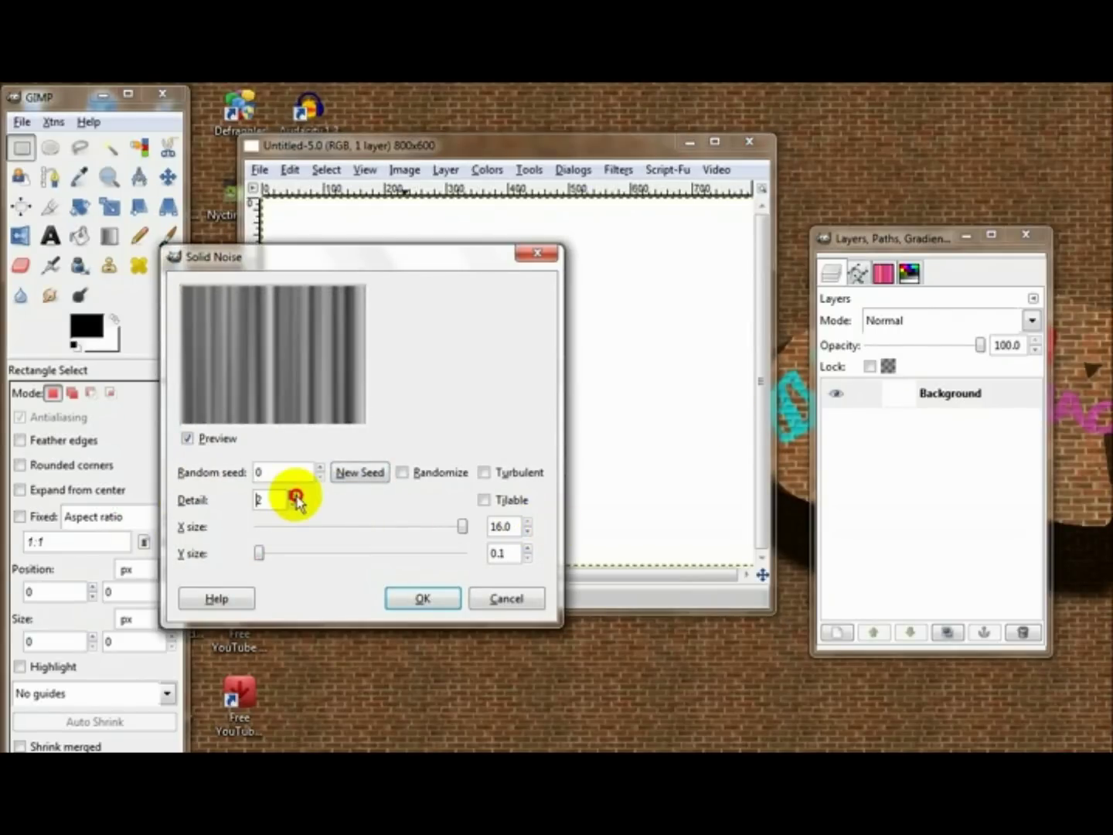
pyautogui.click(361, 472)
pyautogui.click(415, 600)
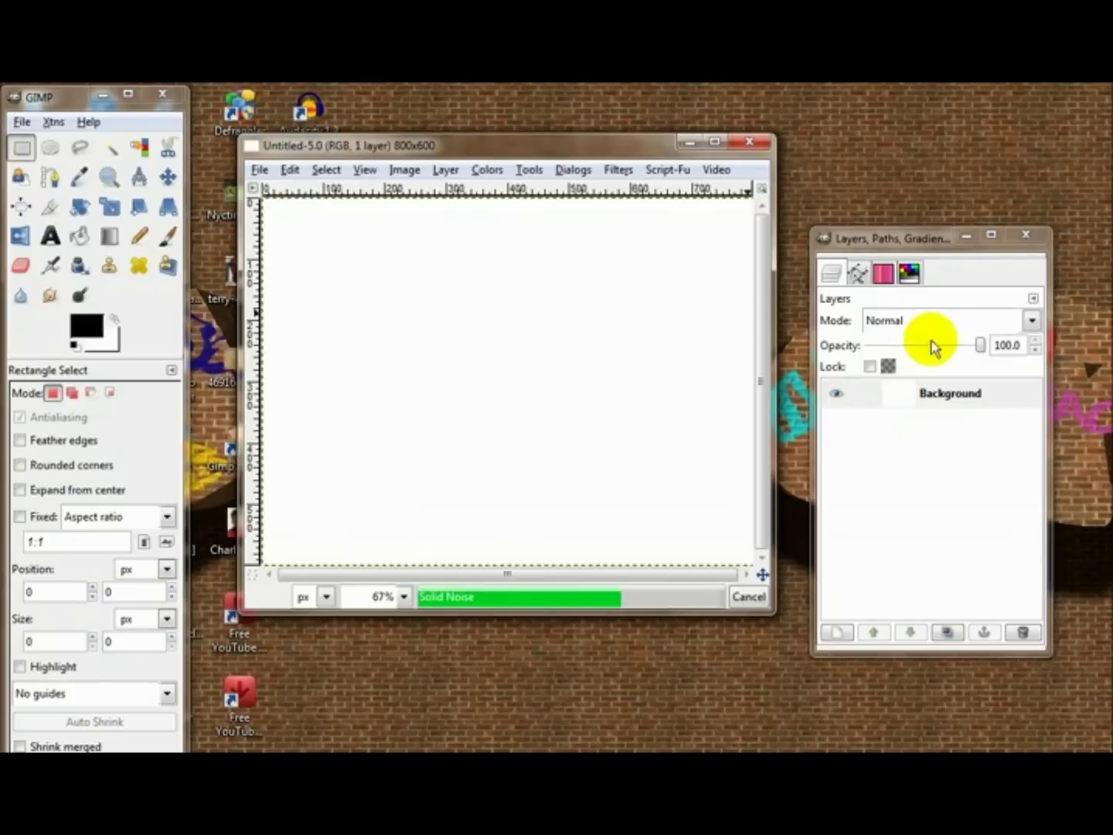
pyautogui.click(912, 278)
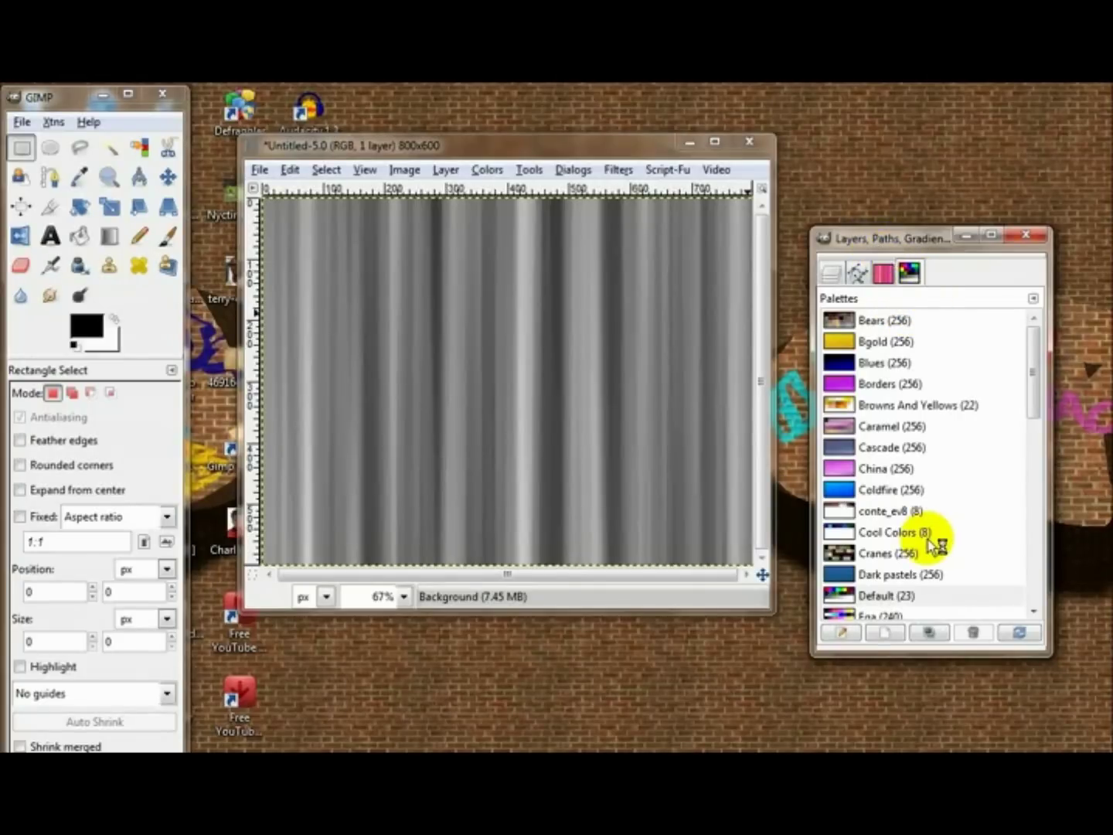
# Step: Recolour the grey streaks with Palette Map using the Bears palette
pyautogui.scroll(-10, 931, 545)
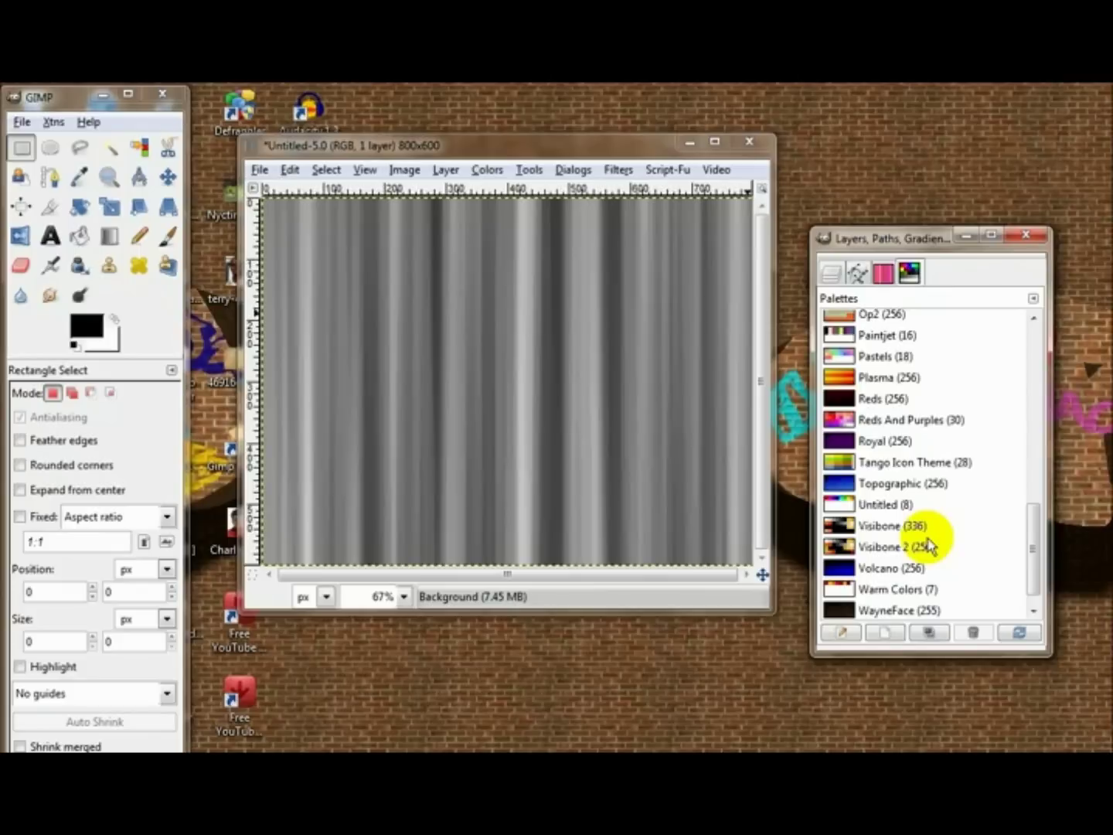
pyautogui.scroll(10, 932, 547)
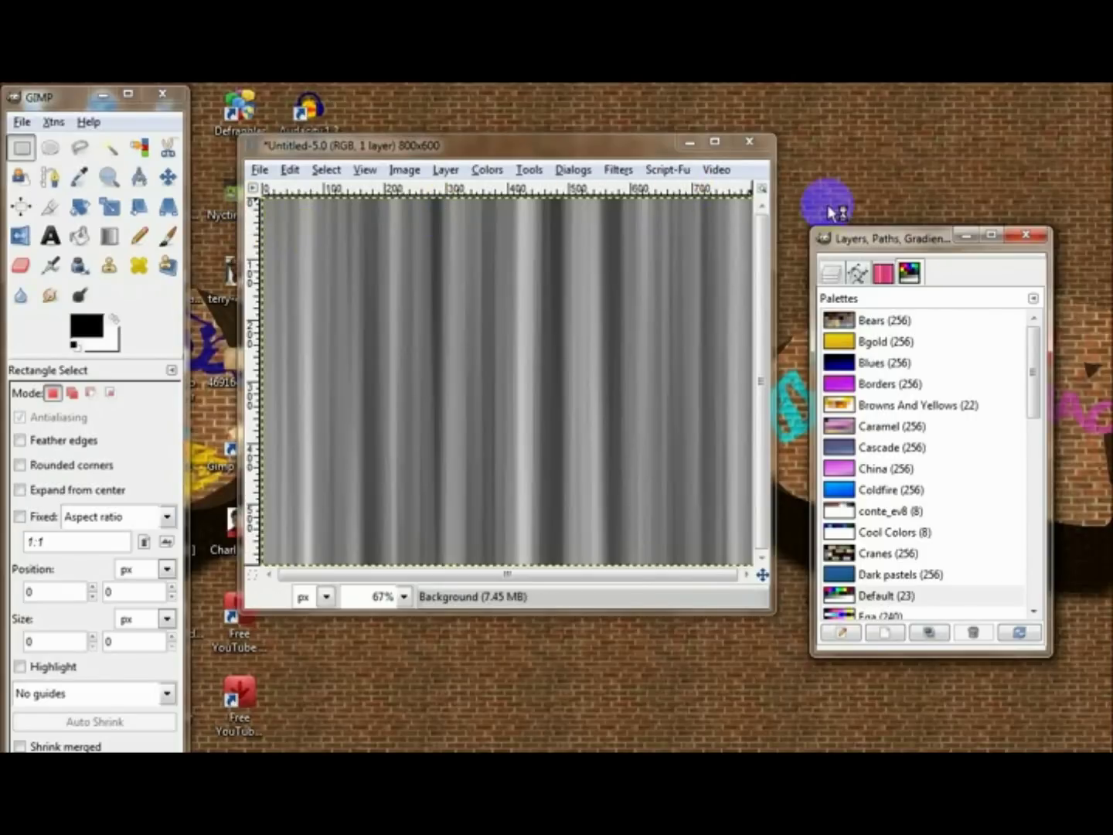
pyautogui.click(879, 321)
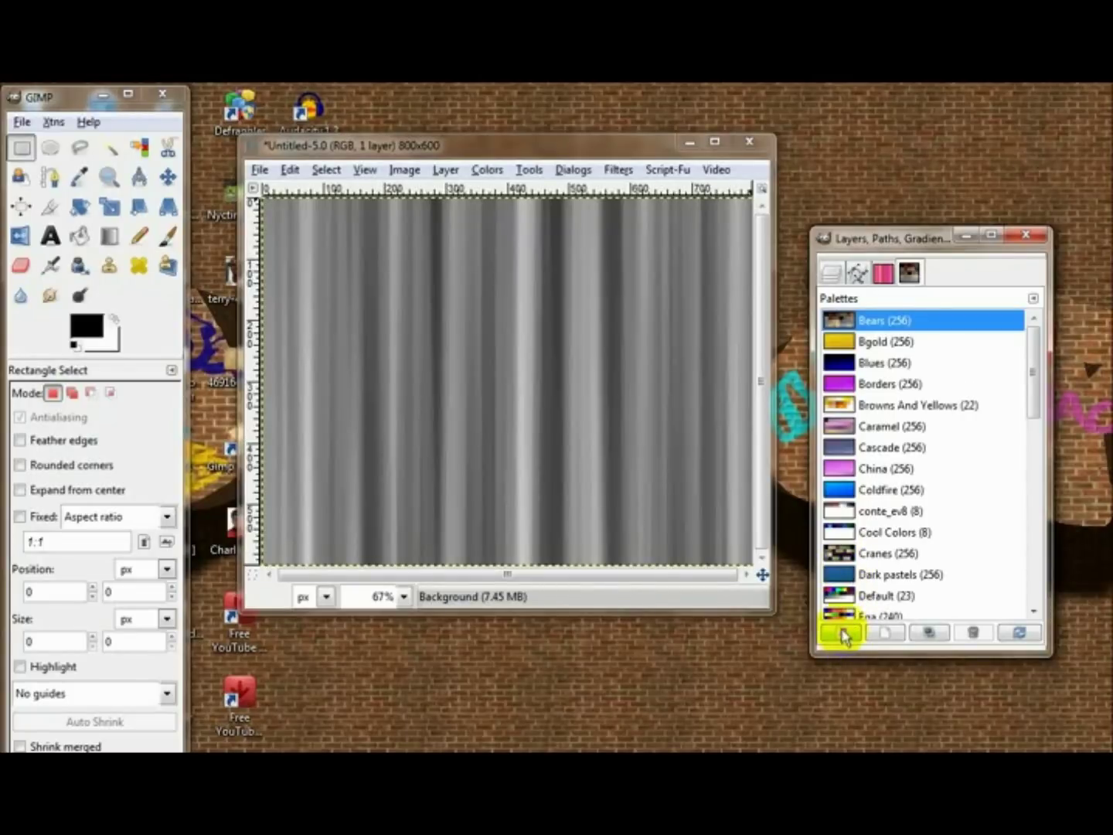
pyautogui.click(487, 169)
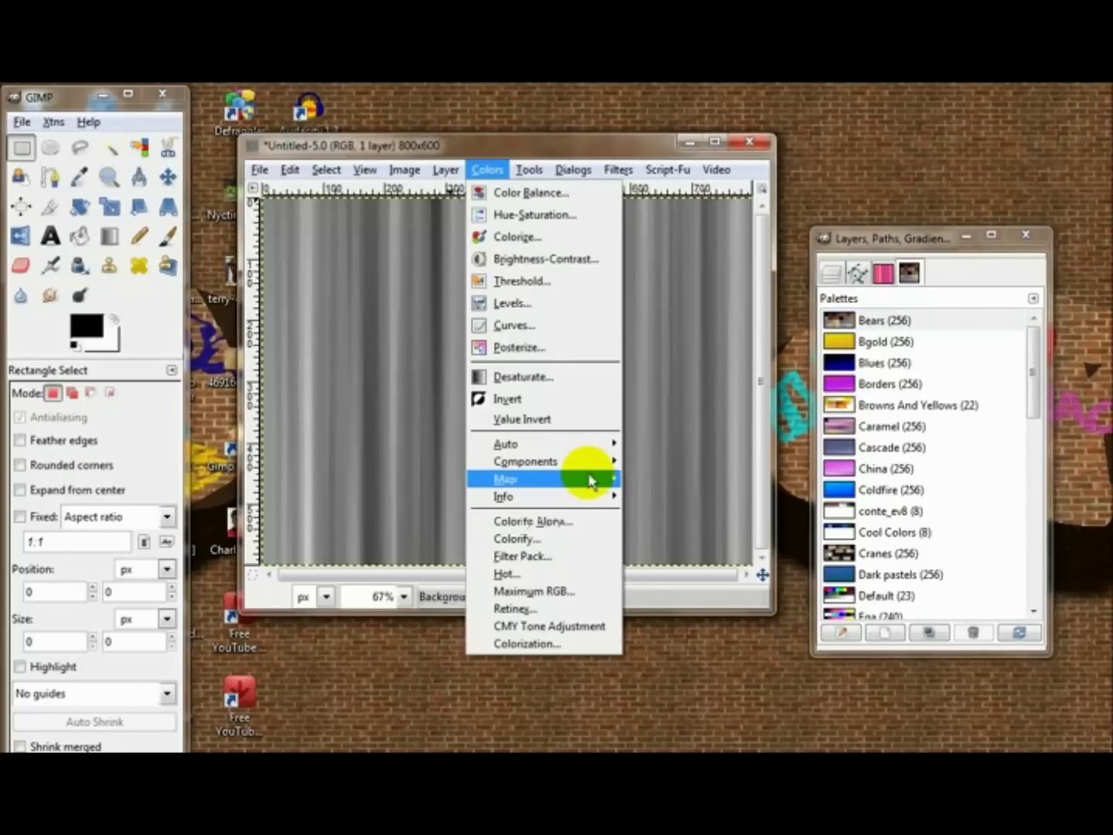
pyautogui.moveTo(596, 479)
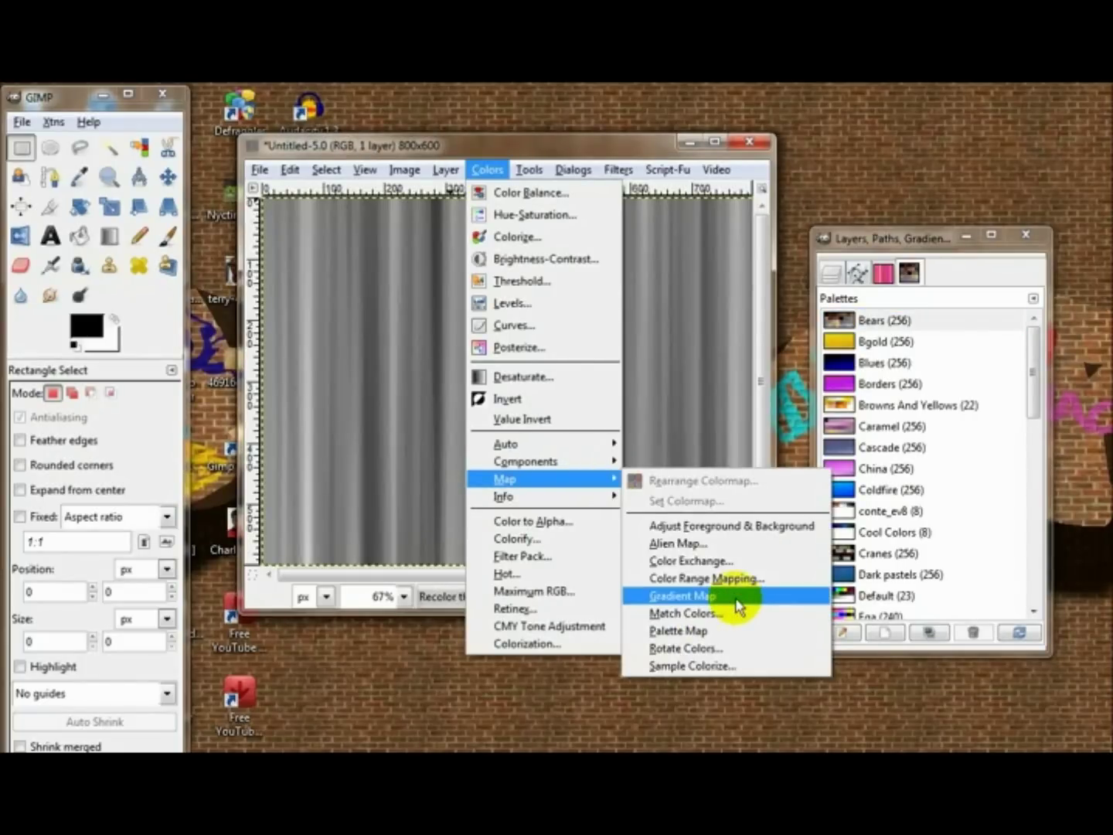
pyautogui.click(734, 630)
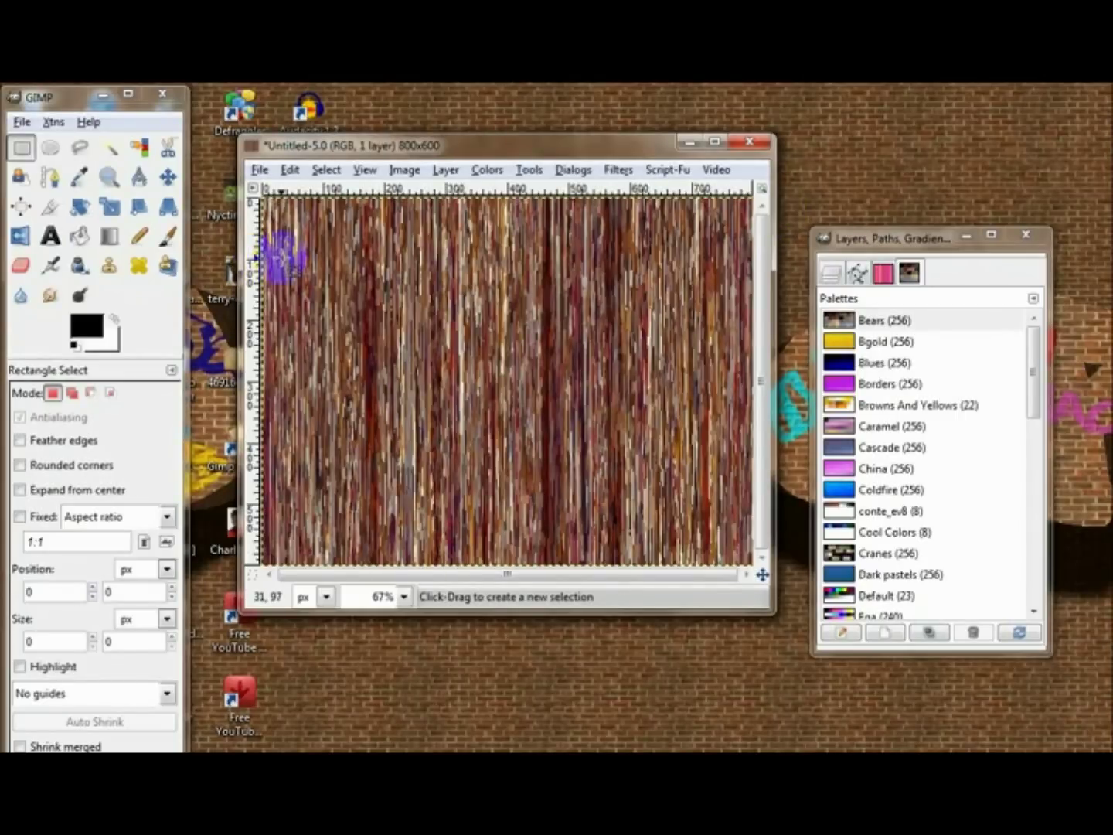
pyautogui.click(883, 273)
pyautogui.click(908, 272)
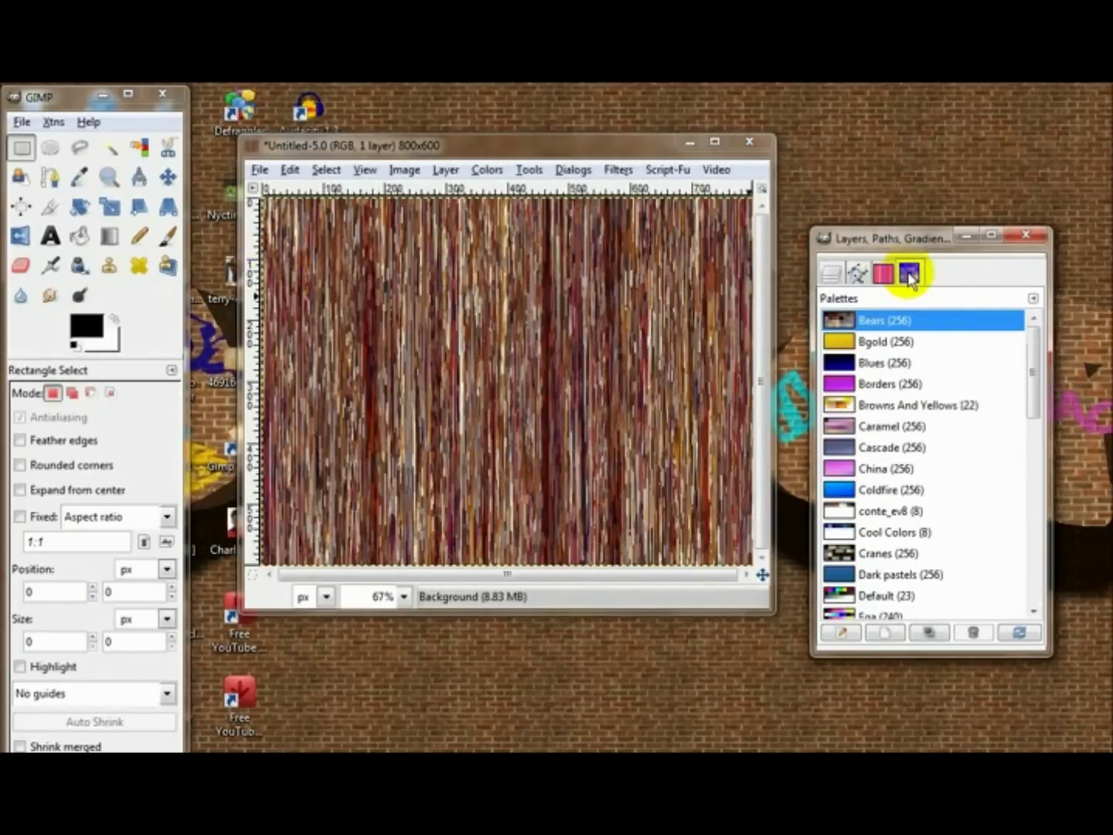
# Step: Bring up the Gradients list and move its panel over the image window
pyautogui.click(885, 274)
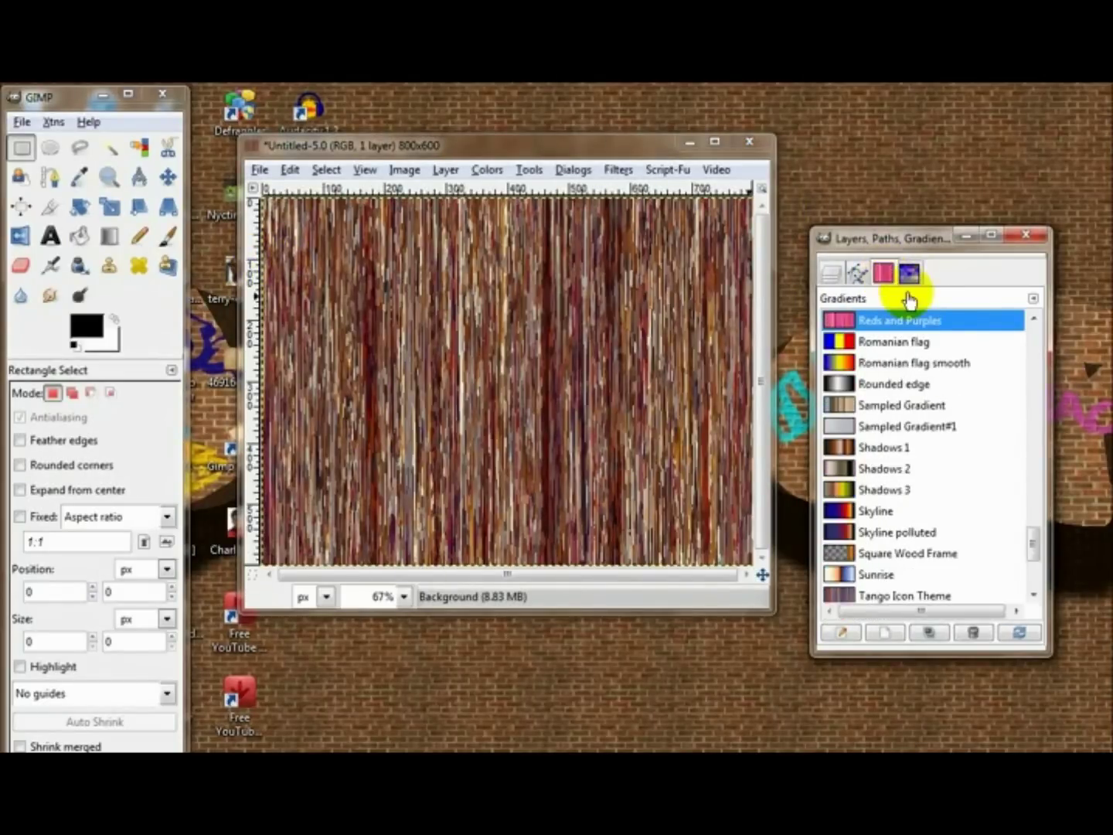
pyautogui.click(1033, 299)
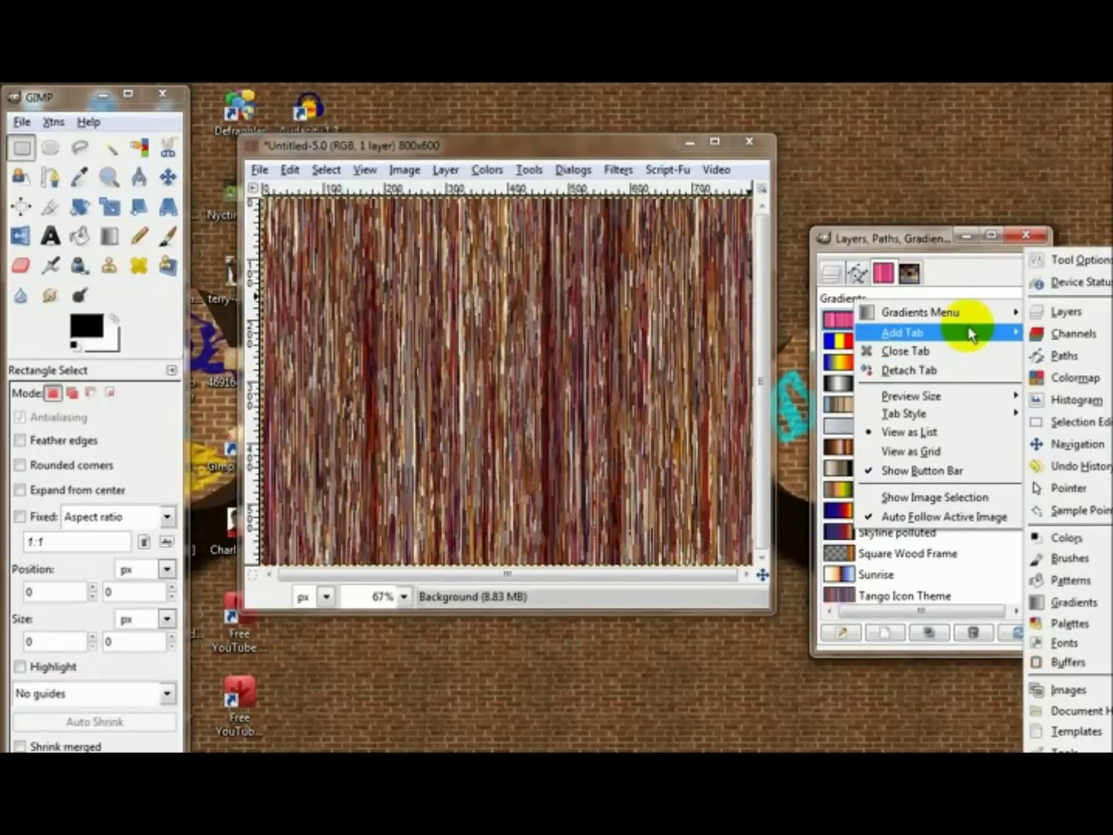
pyautogui.click(804, 240)
pyautogui.moveTo(846, 239); pyautogui.dragTo(233, 216)
# Step: Create a non-smooth gradient from the image named 'Bears'
pyautogui.click(419, 273)
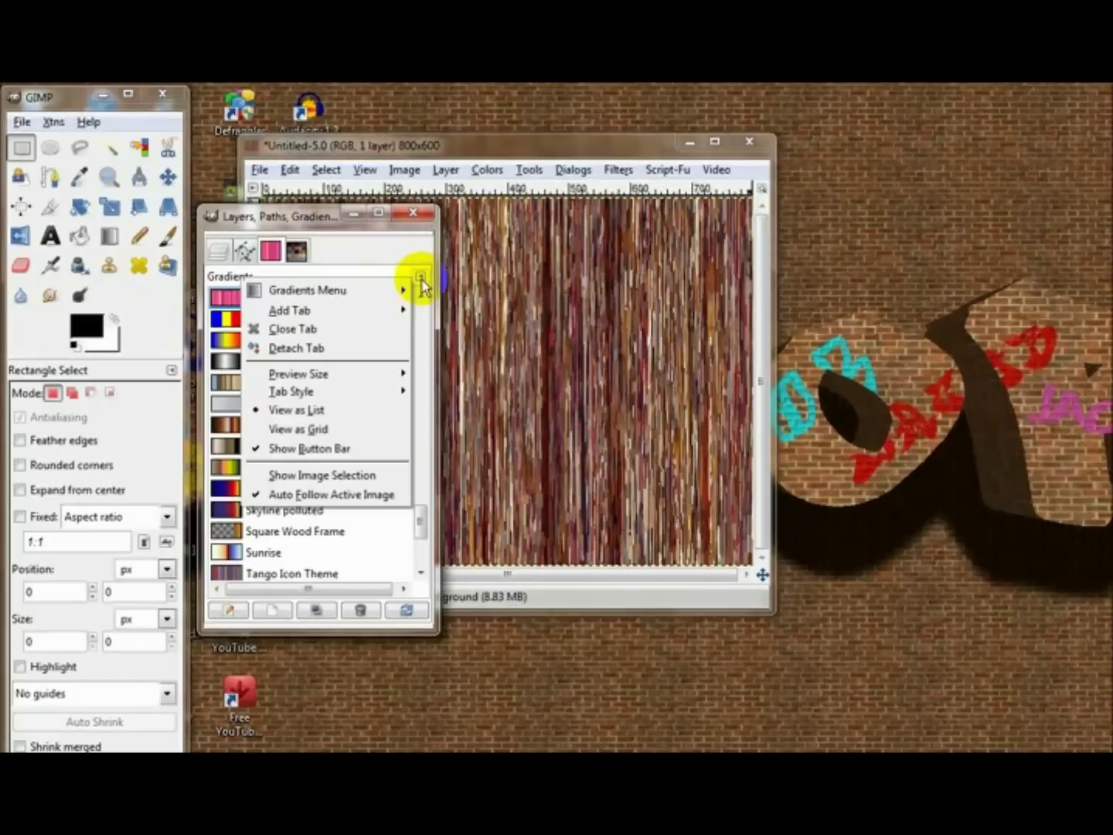
pyautogui.moveTo(391, 291)
pyautogui.click(468, 471)
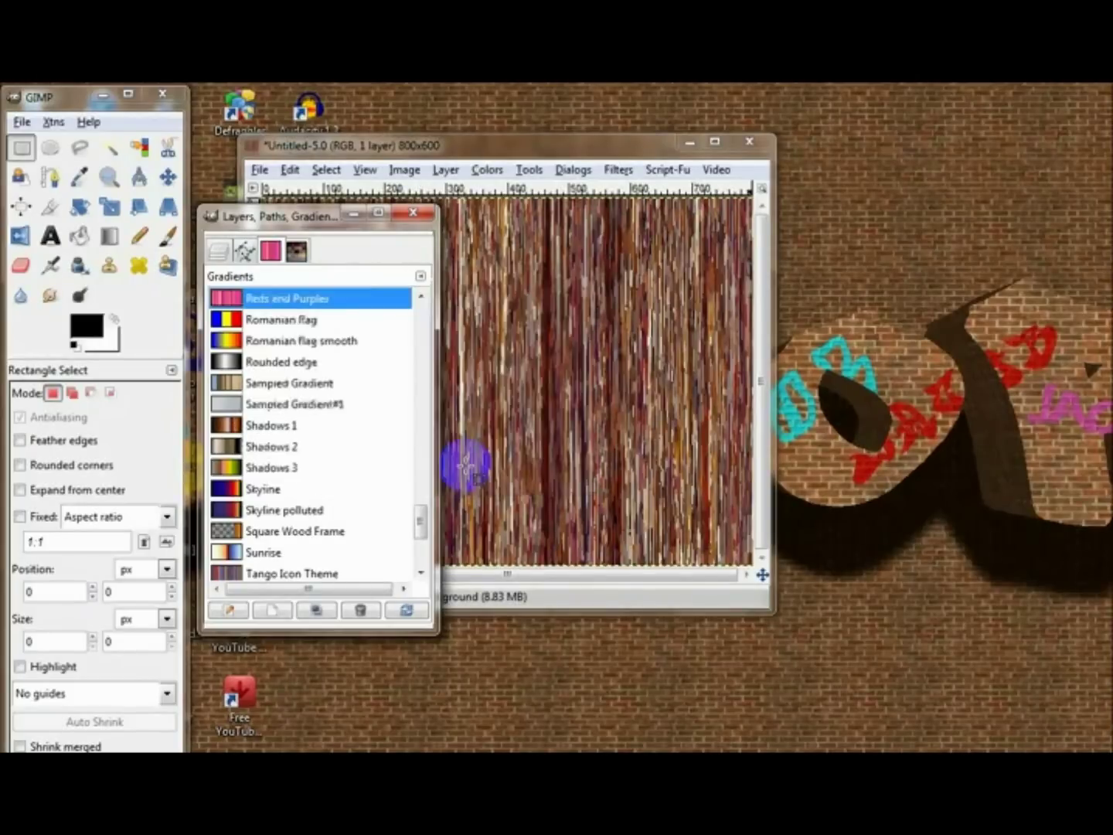
pyautogui.moveTo(150, 117); pyautogui.dragTo(292, 156)
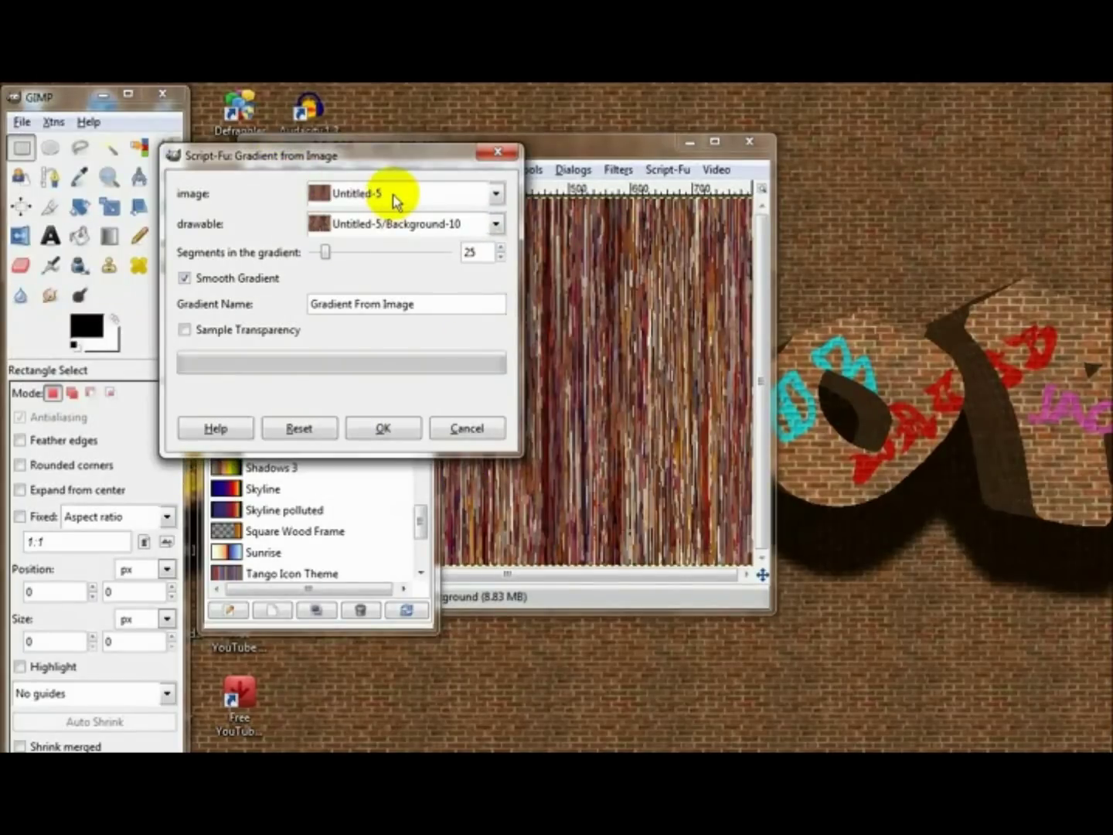
pyautogui.click(198, 281)
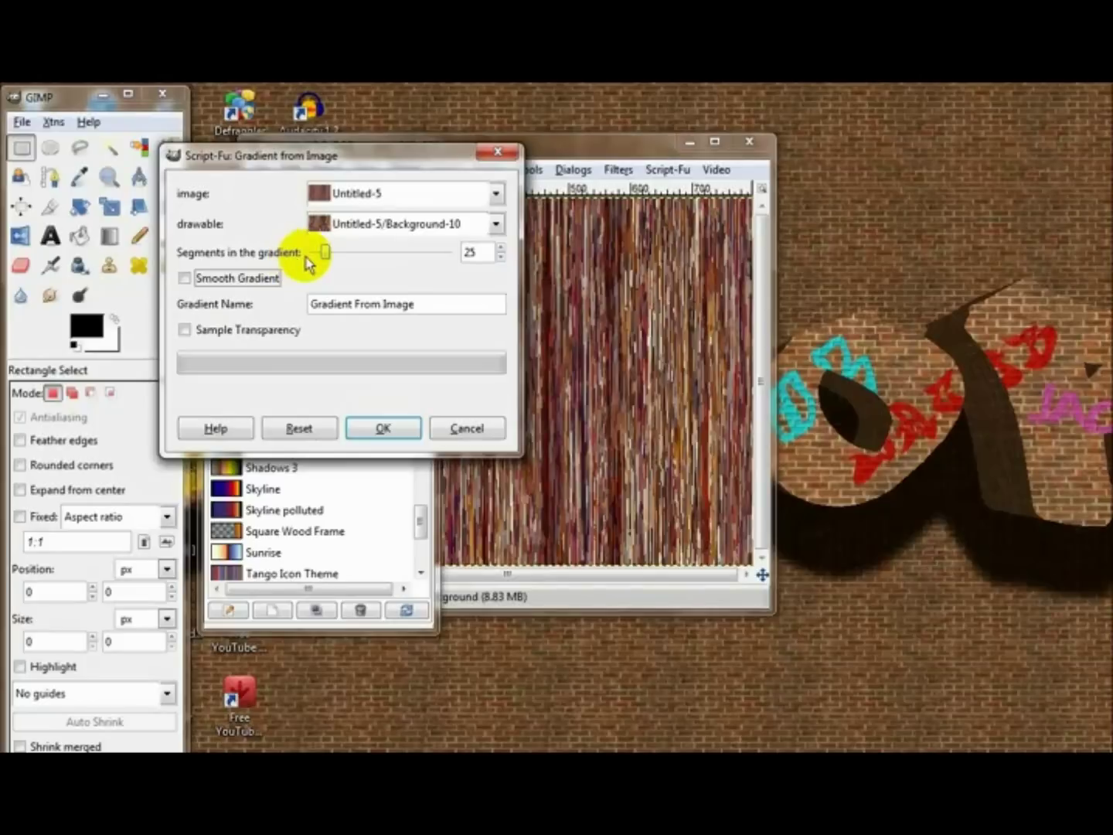
pyautogui.tripleClick(422, 301)
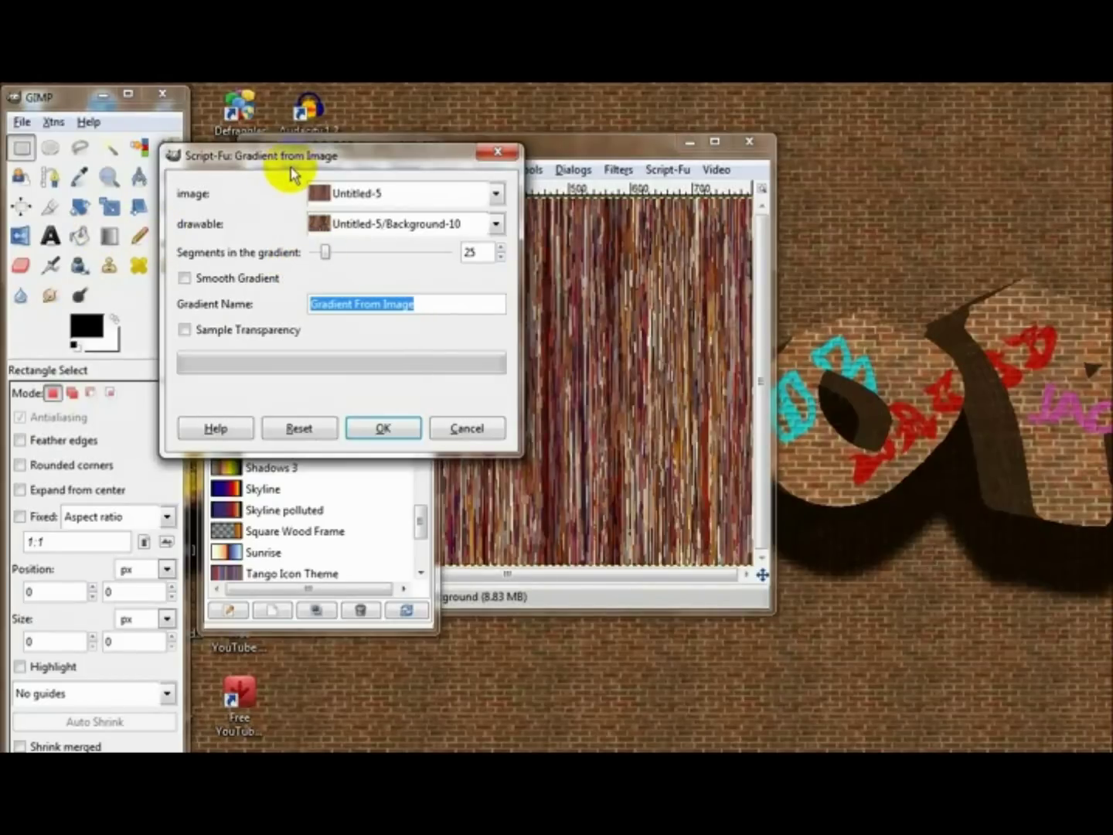
pyautogui.write('Bears')
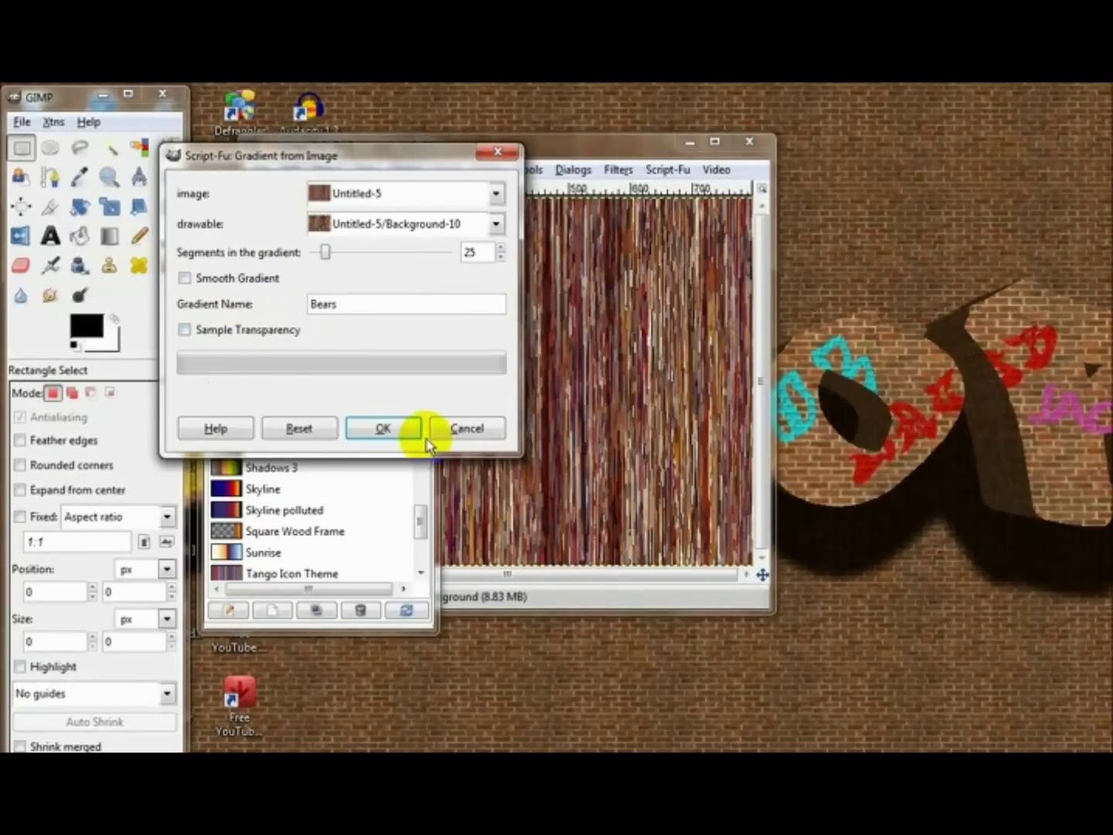
pyautogui.click(405, 429)
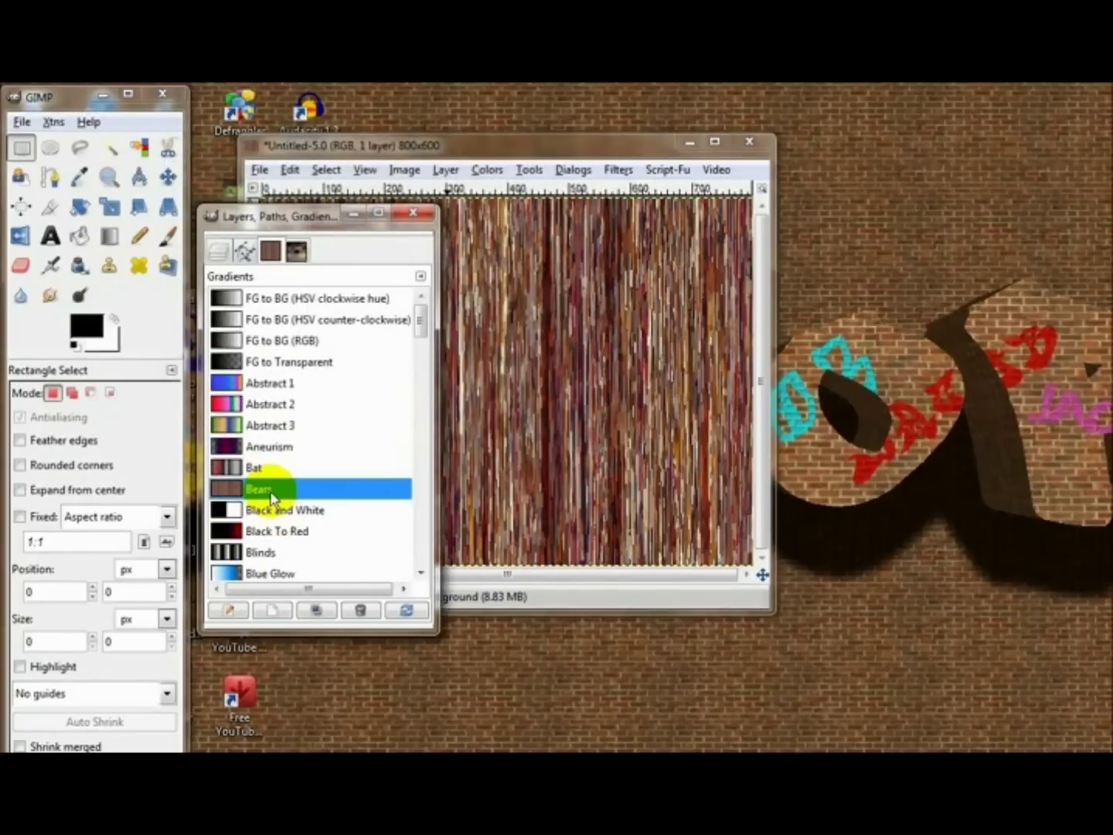
pyautogui.moveTo(746, 205); pyautogui.dragTo(936, 211)
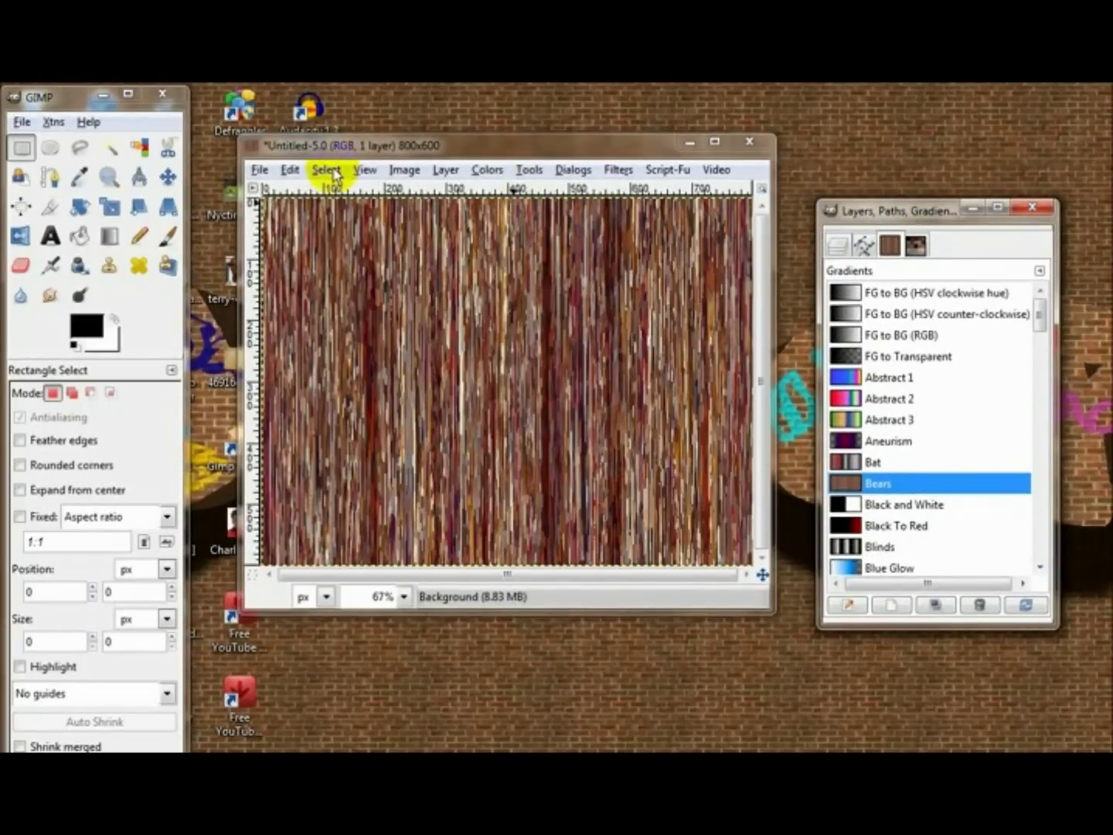
# Step: Clear the canvas, try a diagonal Bears gradient fill, and undo it
pyautogui.press('Delete')
pyautogui.click(841, 245)
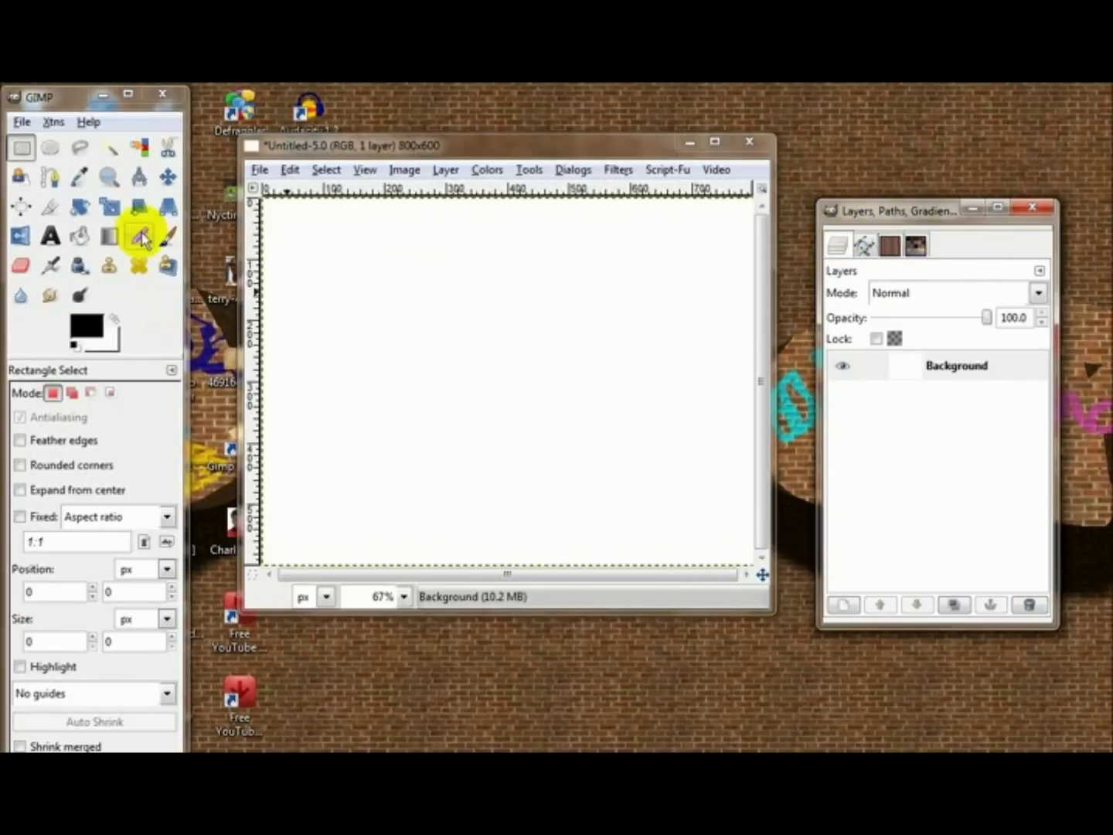
pyautogui.click(109, 236)
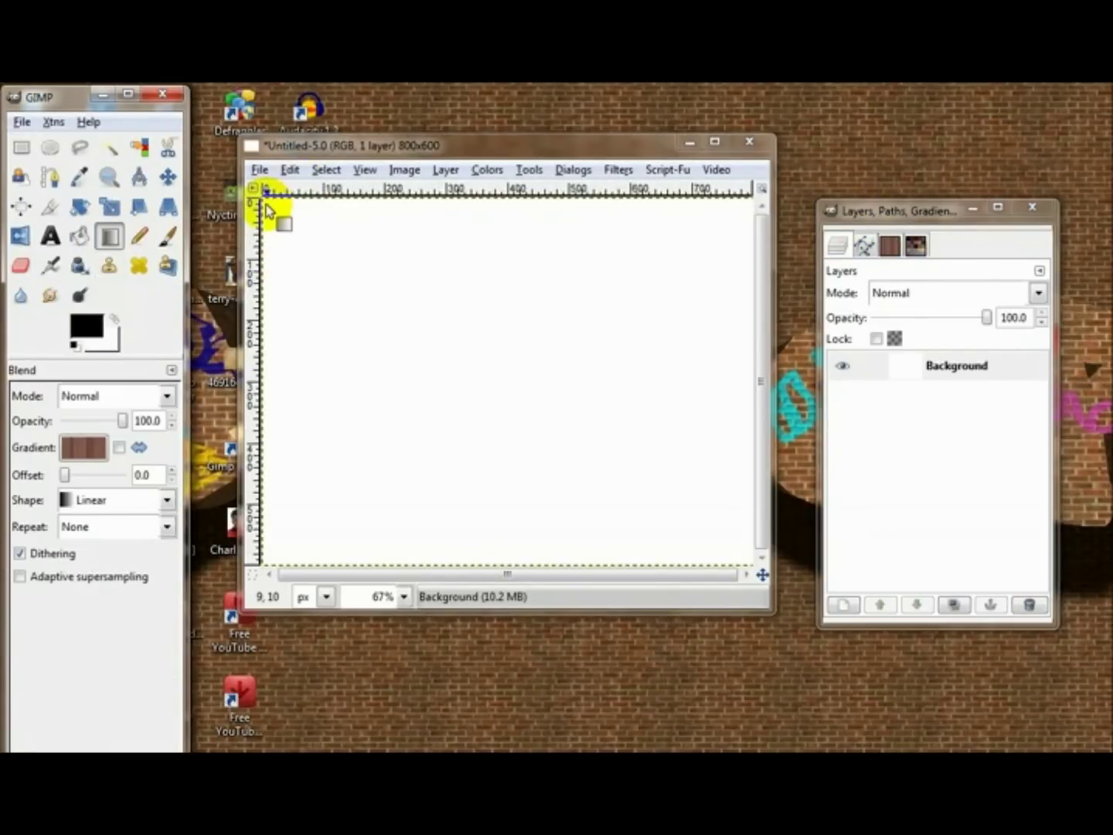
pyautogui.moveTo(265, 205); pyautogui.dragTo(703, 657)
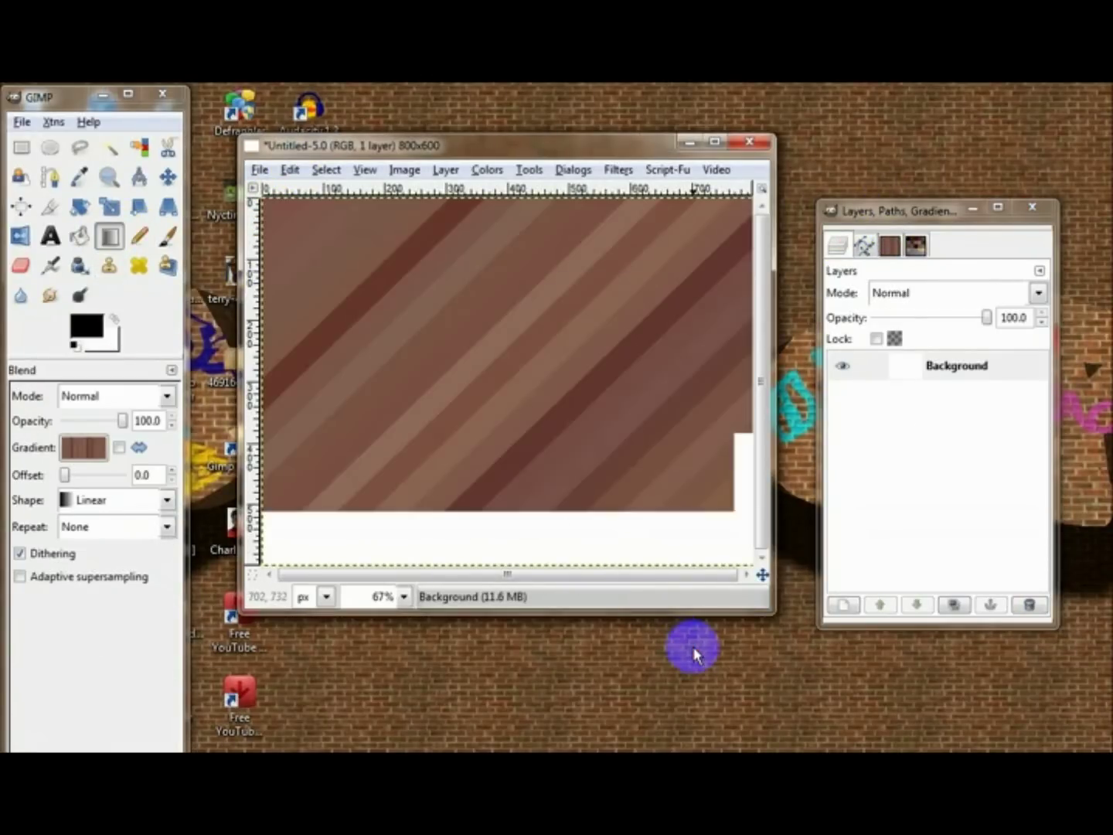
pyautogui.click(291, 170)
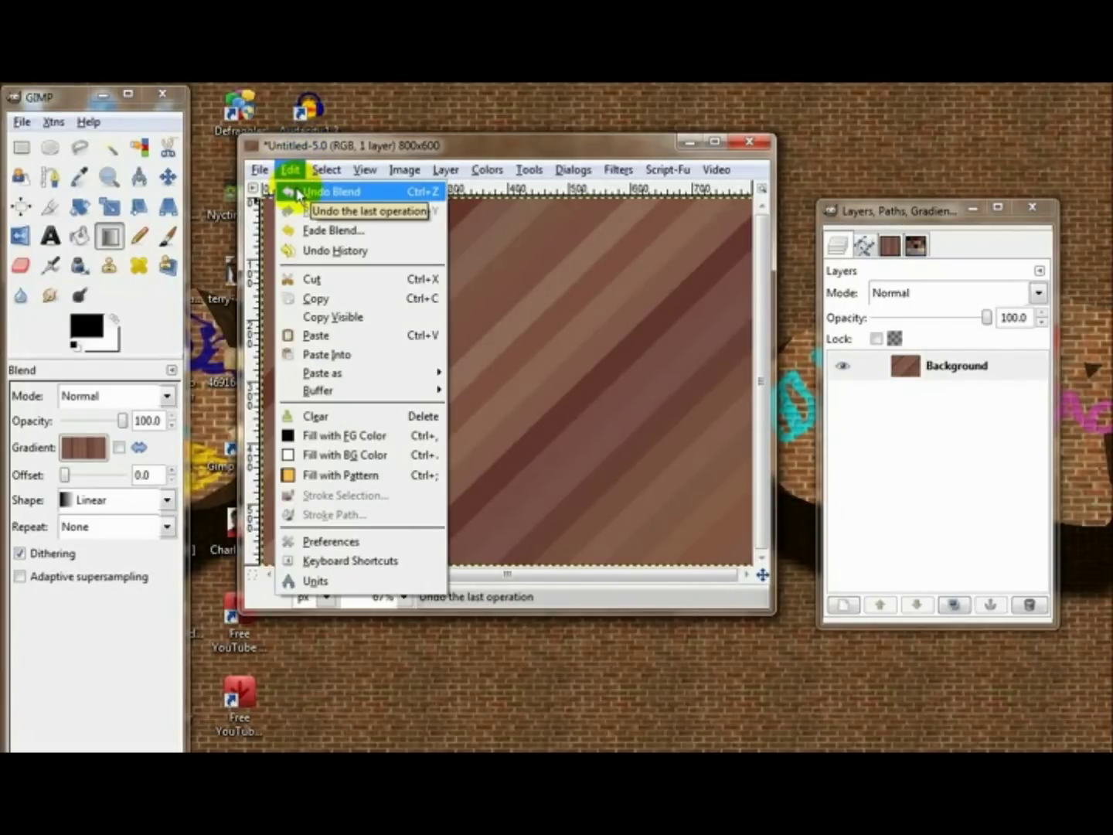
pyautogui.click(298, 192)
# Step: Fill the canvas diagonally with the Reds and Purples gradient
pyautogui.click(83, 448)
pyautogui.scroll(3, 124, 596)
pyautogui.scroll(-3, 129, 599)
pyautogui.scroll(-10, 128, 599)
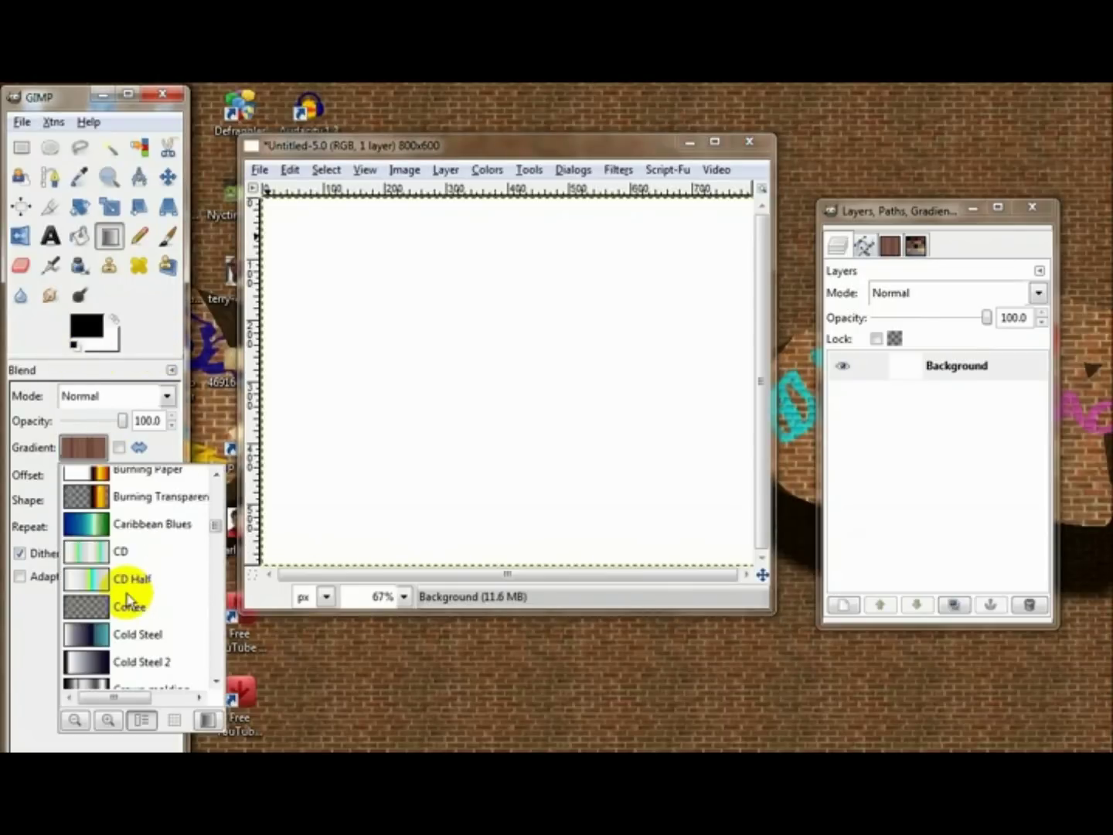
pyautogui.scroll(-3, 130, 599)
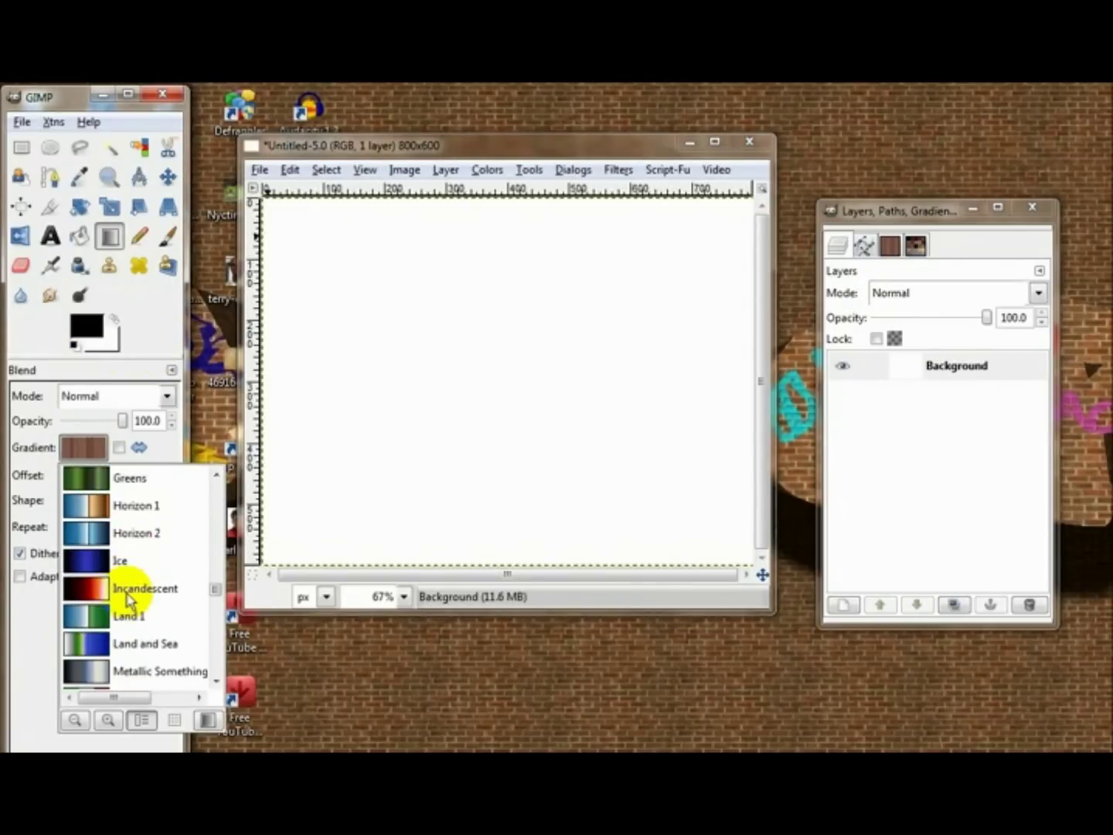
pyautogui.scroll(-15, 128, 599)
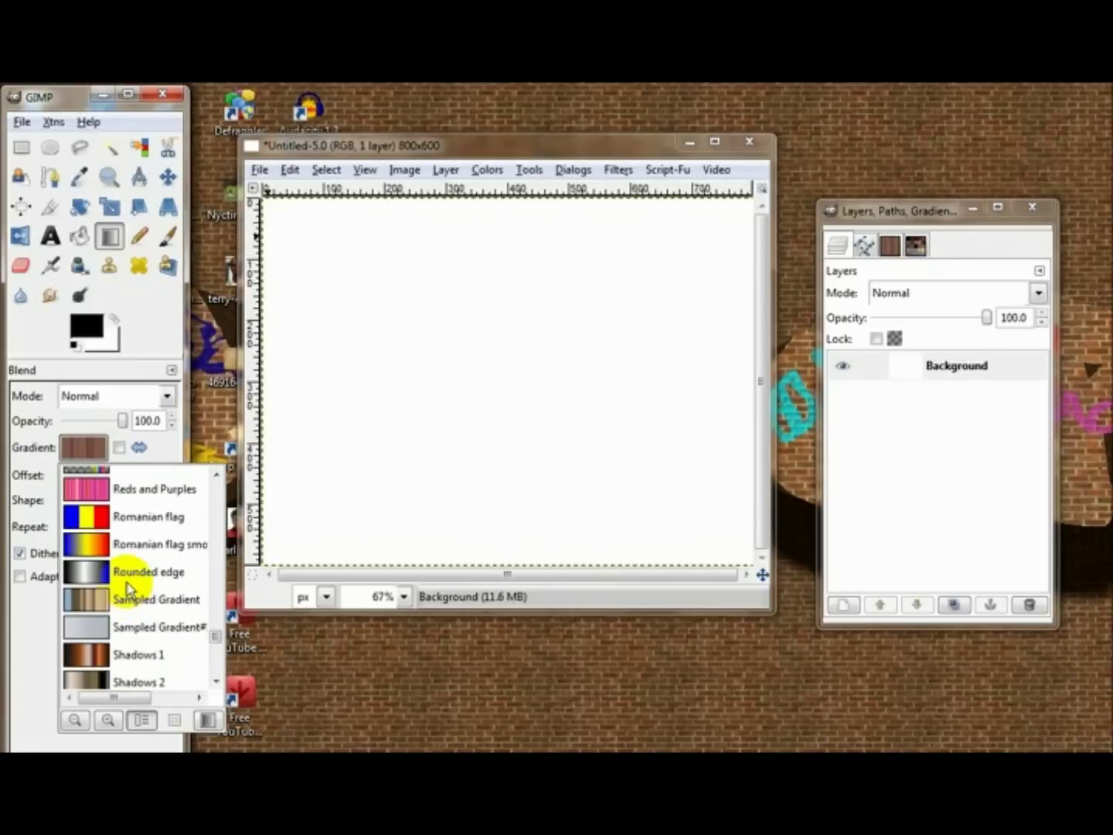
pyautogui.click(136, 491)
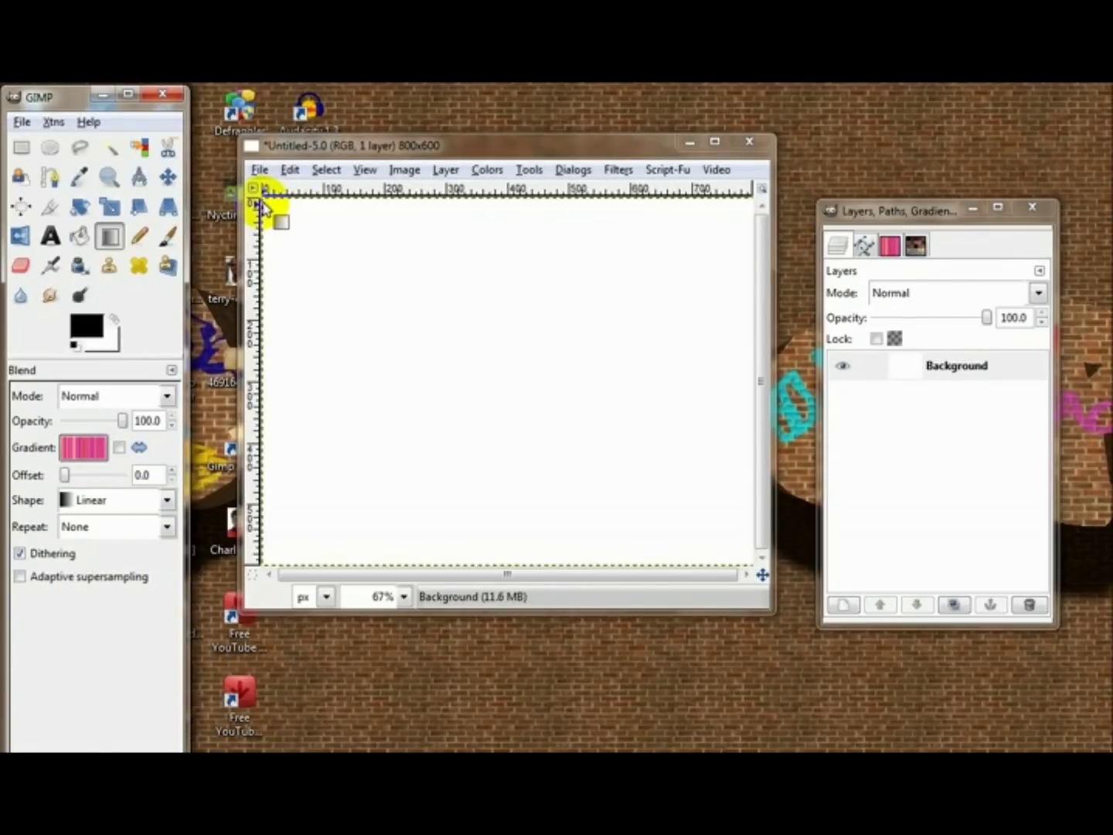
pyautogui.moveTo(260, 201); pyautogui.dragTo(725, 654)
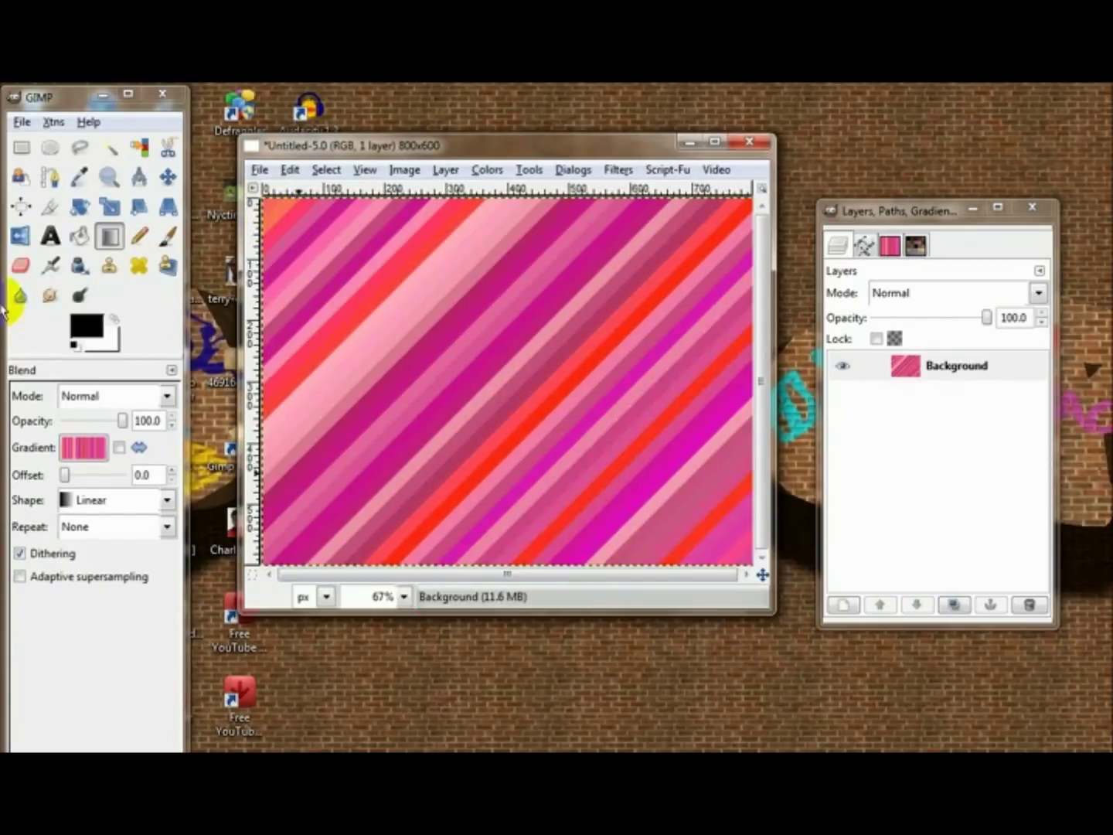
# Step: Duplicate the Background, flip the copy horizontally and hide it, then select Background
pyautogui.click(954, 605)
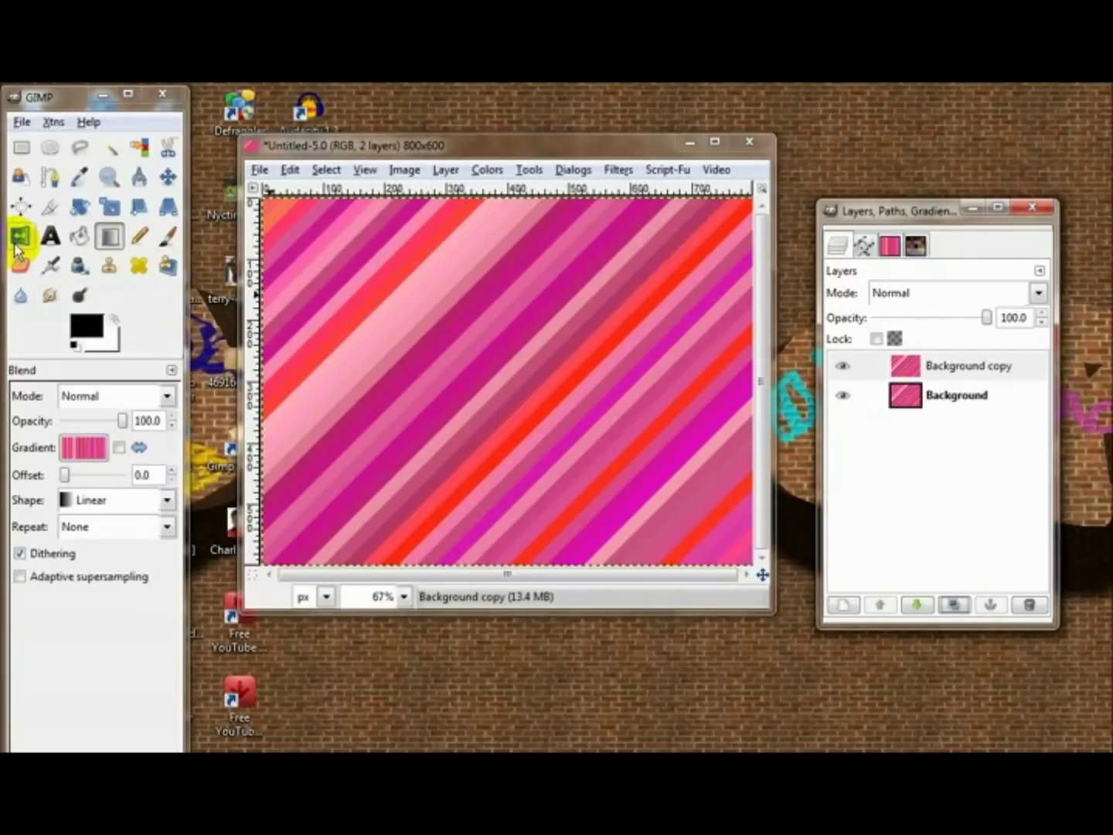
pyautogui.click(18, 239)
pyautogui.click(521, 349)
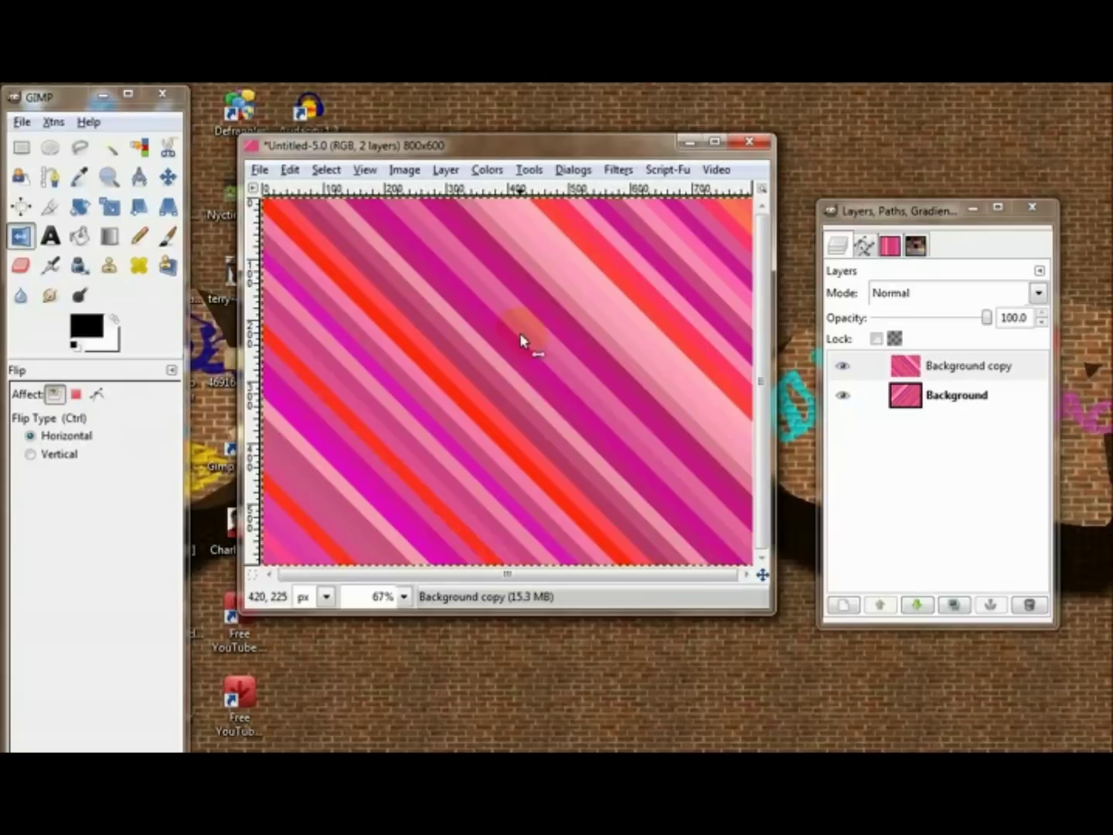
pyautogui.click(845, 367)
pyautogui.click(955, 399)
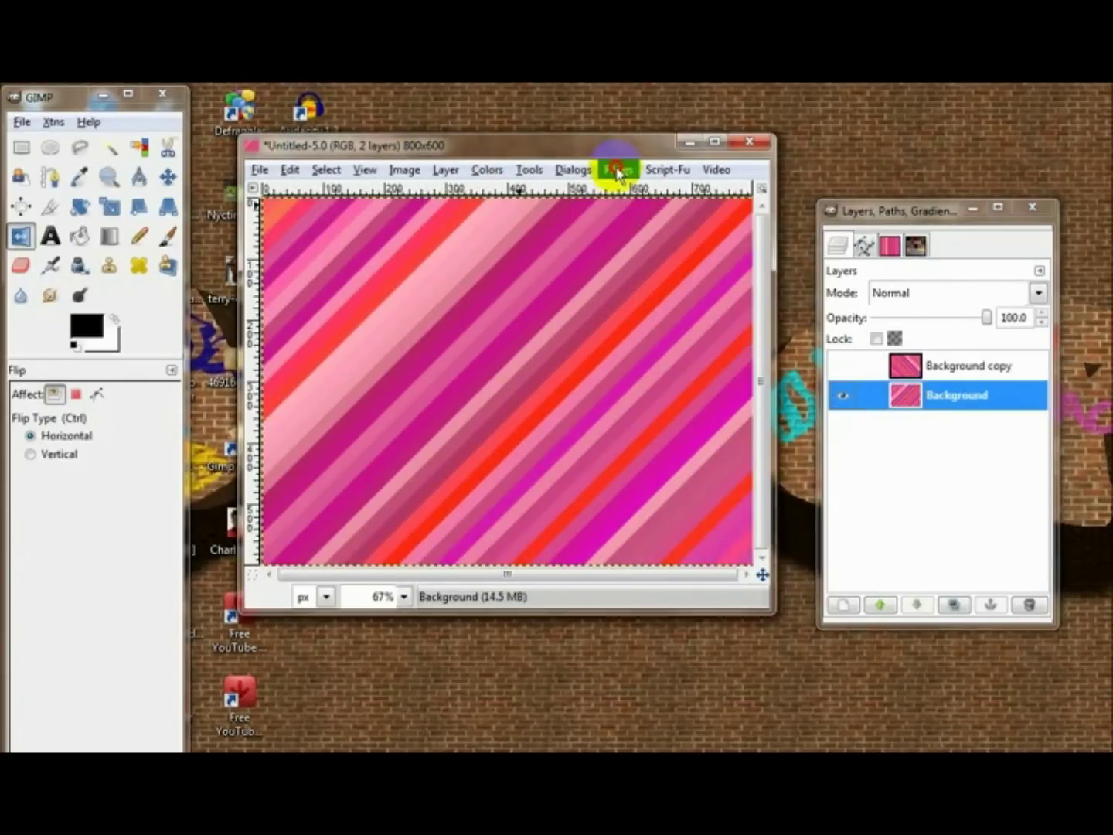
# Step: Apply a horizontal Ripple with period 70 and amplitude 1 to Background
pyautogui.click(617, 171)
pyautogui.click(621, 171)
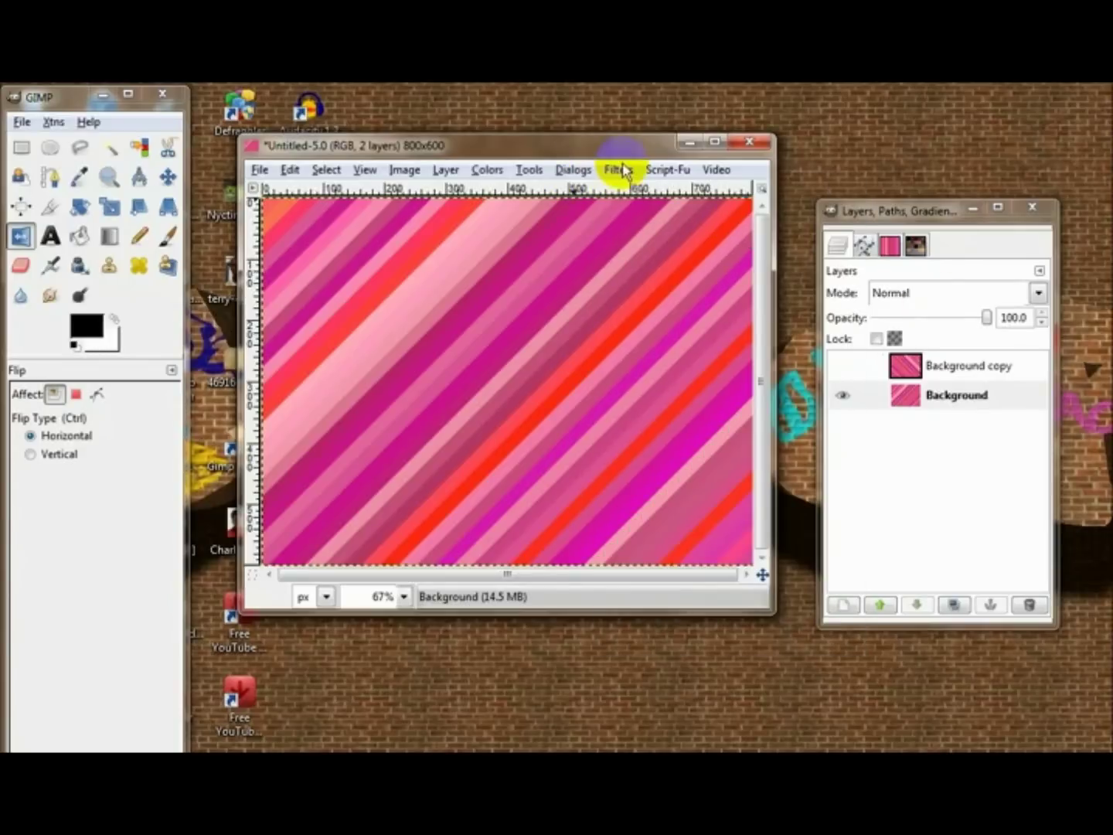
pyautogui.click(622, 171)
pyautogui.moveTo(821, 311)
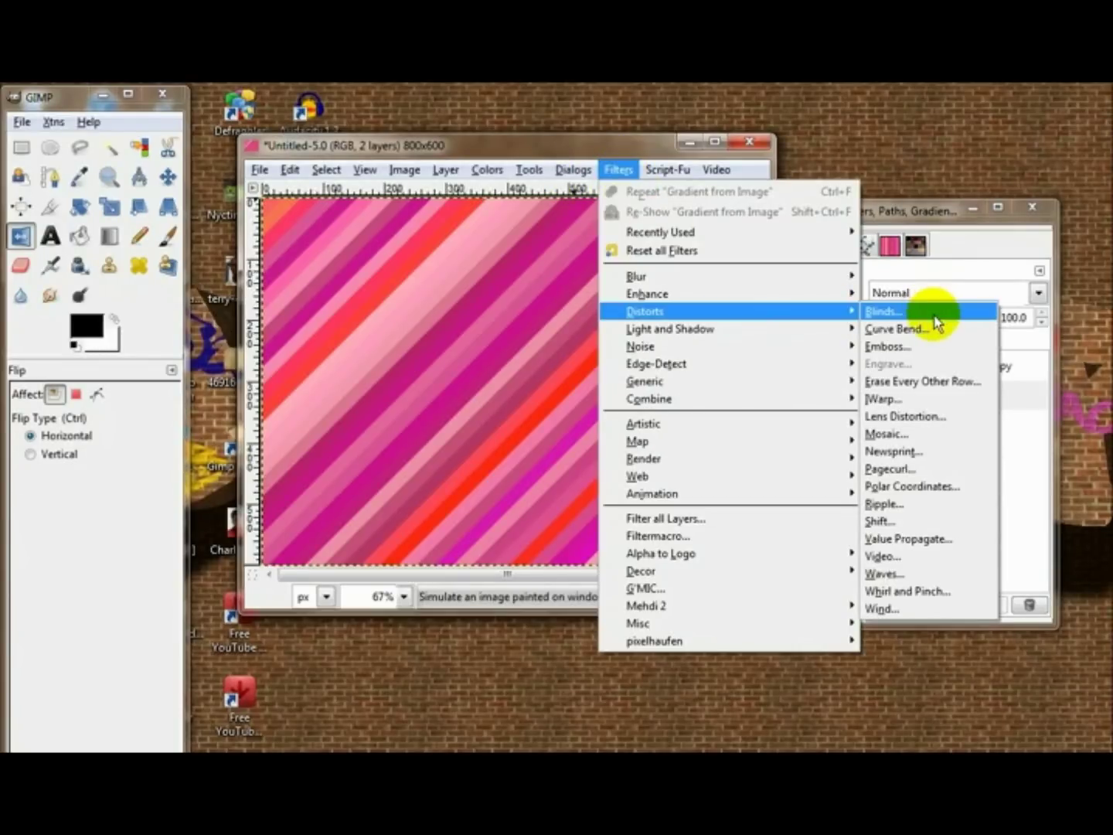
pyautogui.click(949, 513)
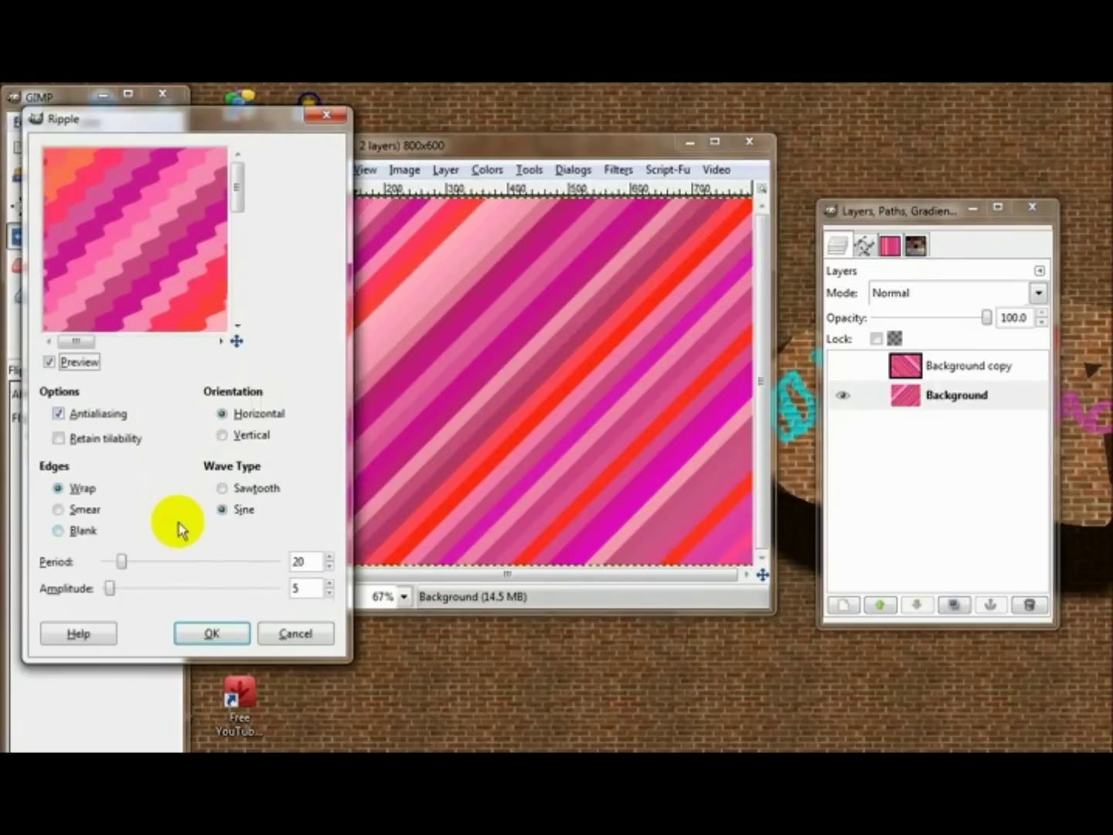
pyautogui.click(222, 413)
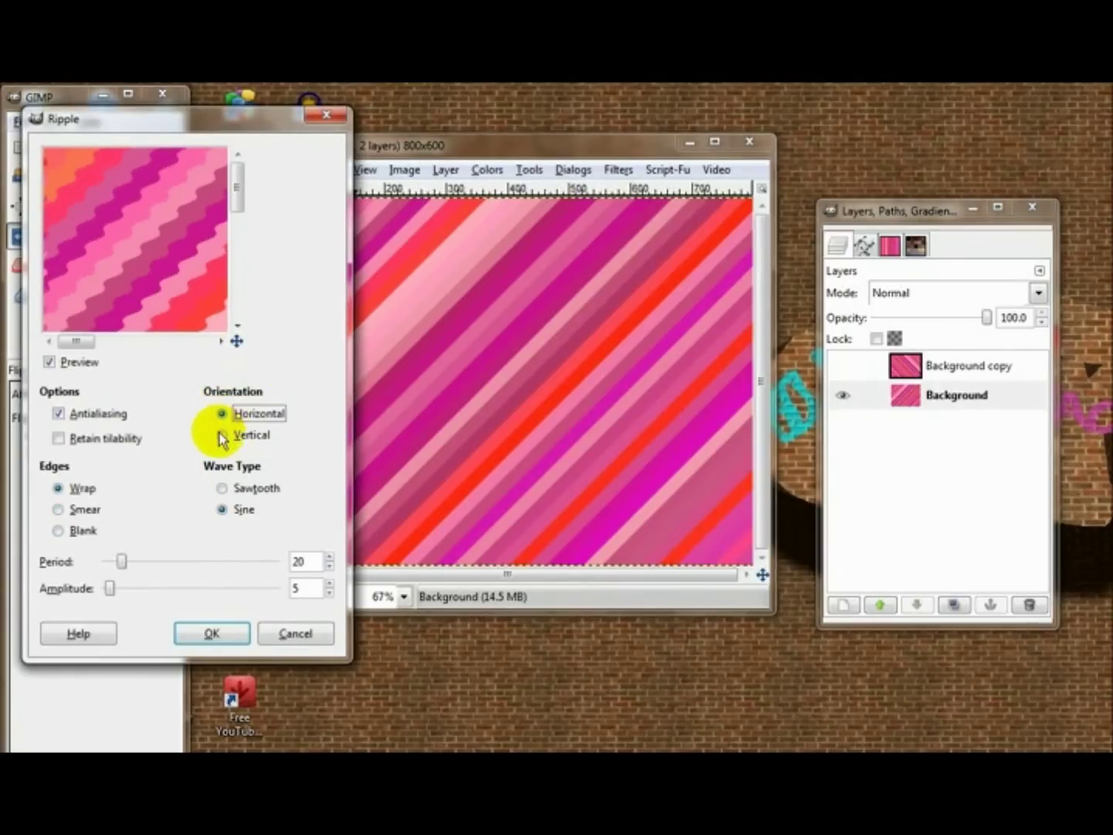
pyautogui.click(73, 441)
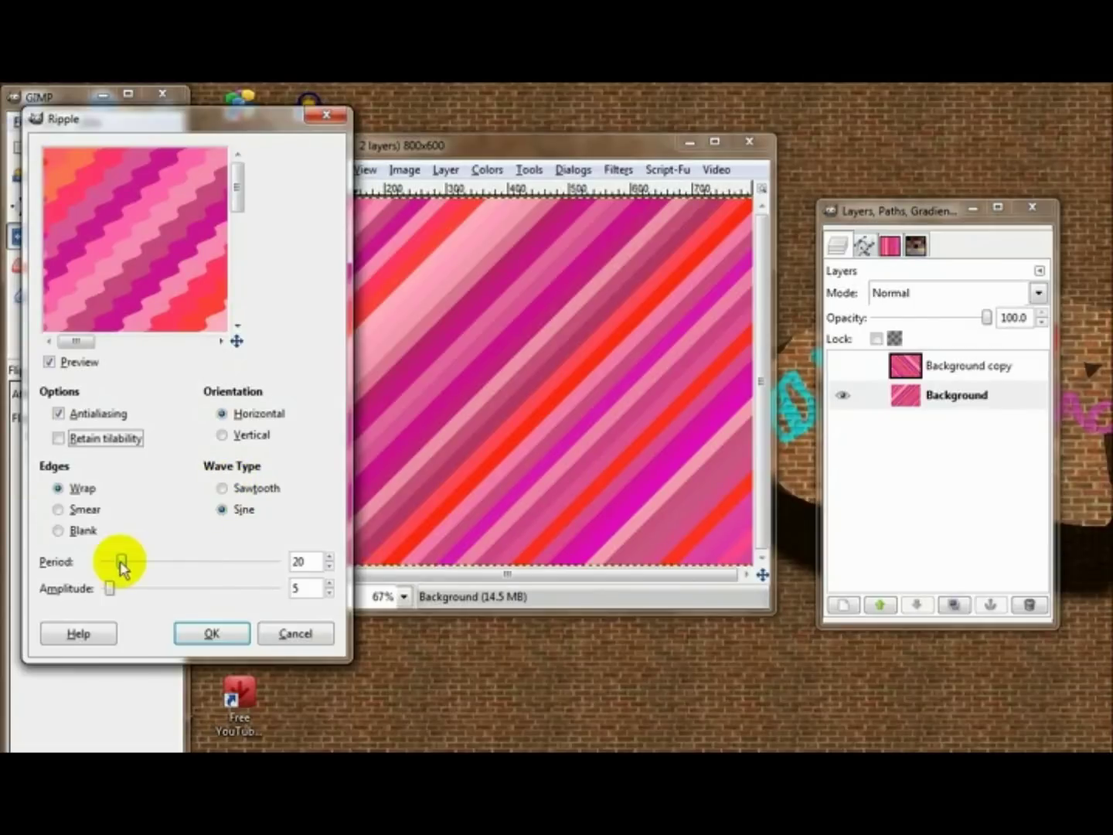
pyautogui.doubleClick(310, 561)
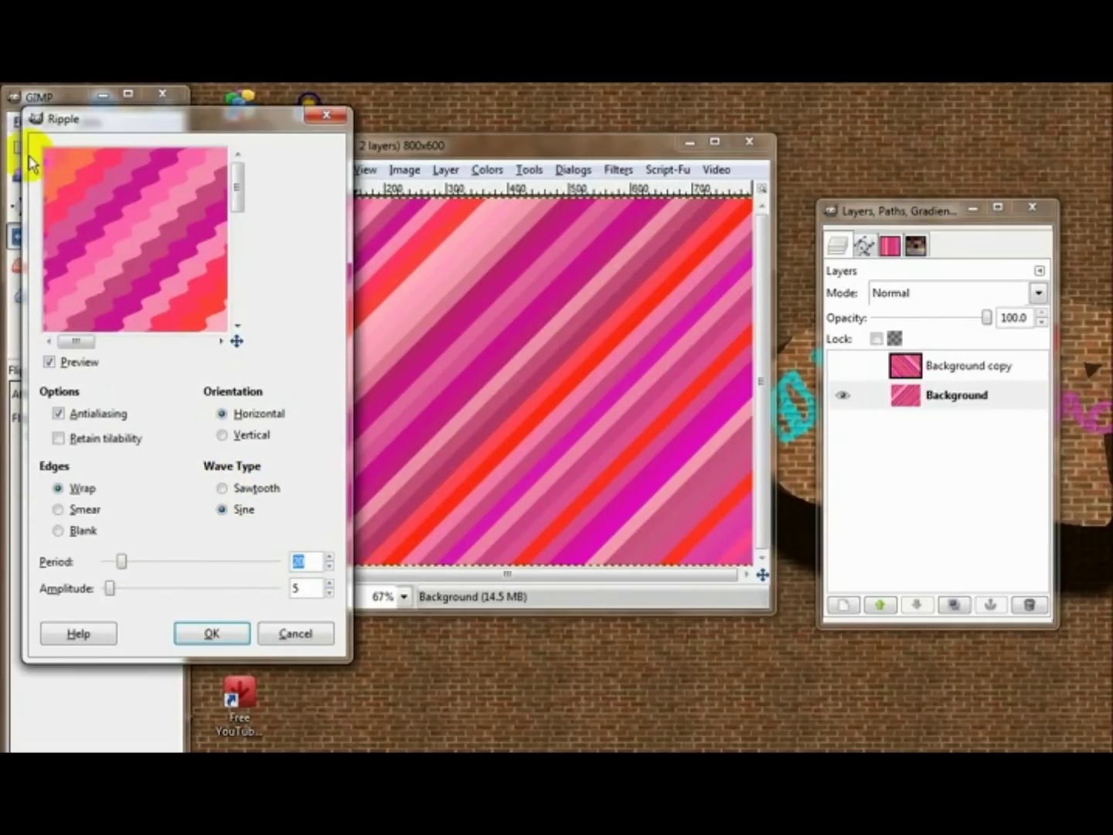
pyautogui.write('70')
pyautogui.doubleClick(305, 588)
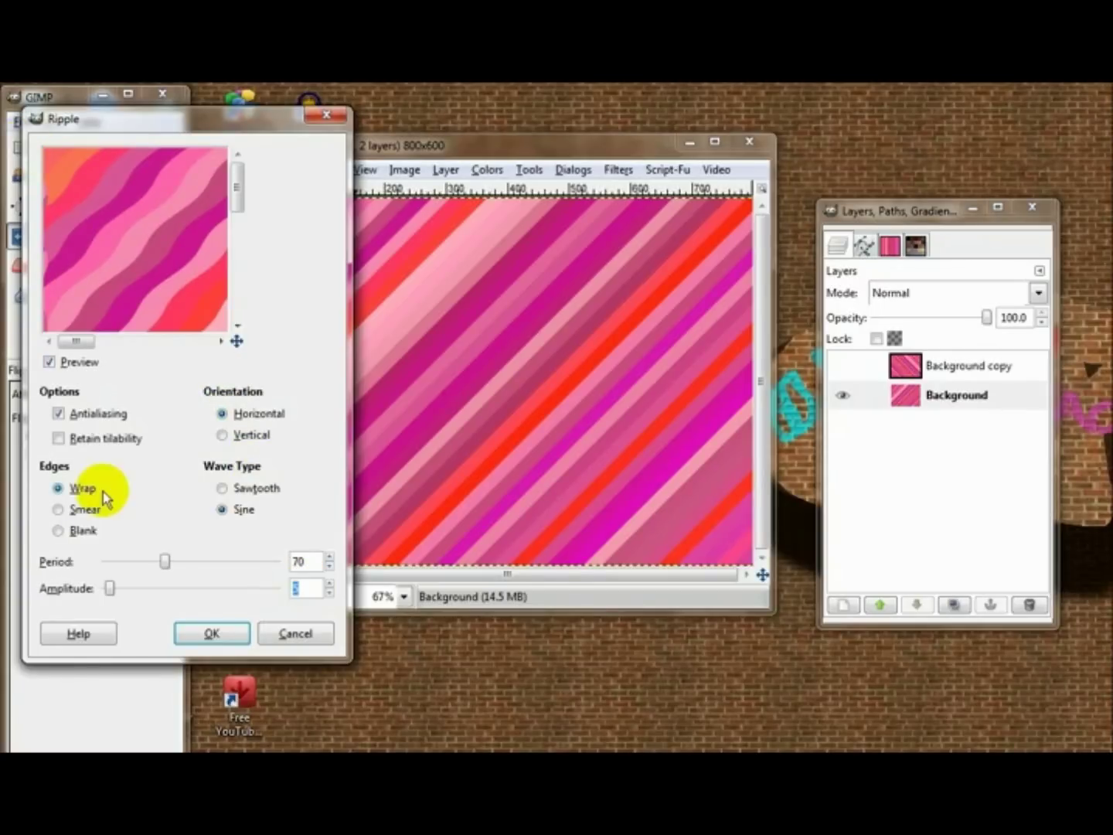
pyautogui.write('1')
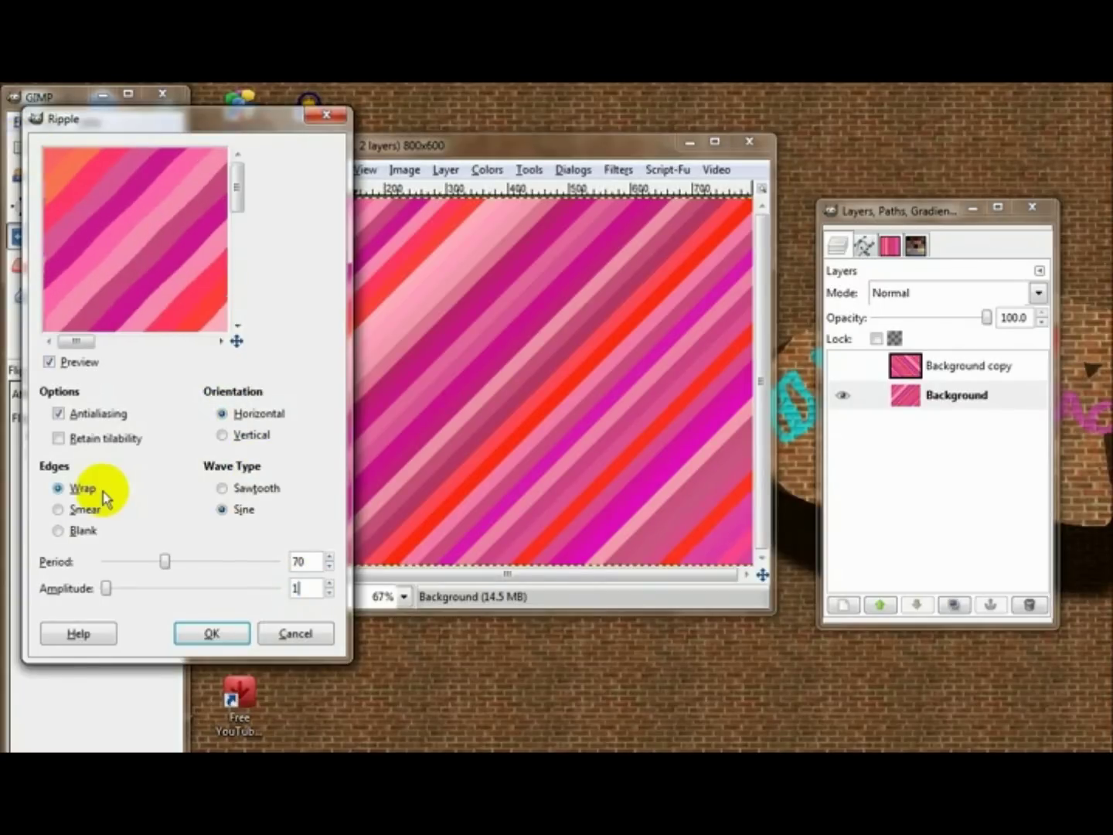
pyautogui.moveTo(90, 241); pyautogui.dragTo(117, 248)
pyautogui.click(208, 634)
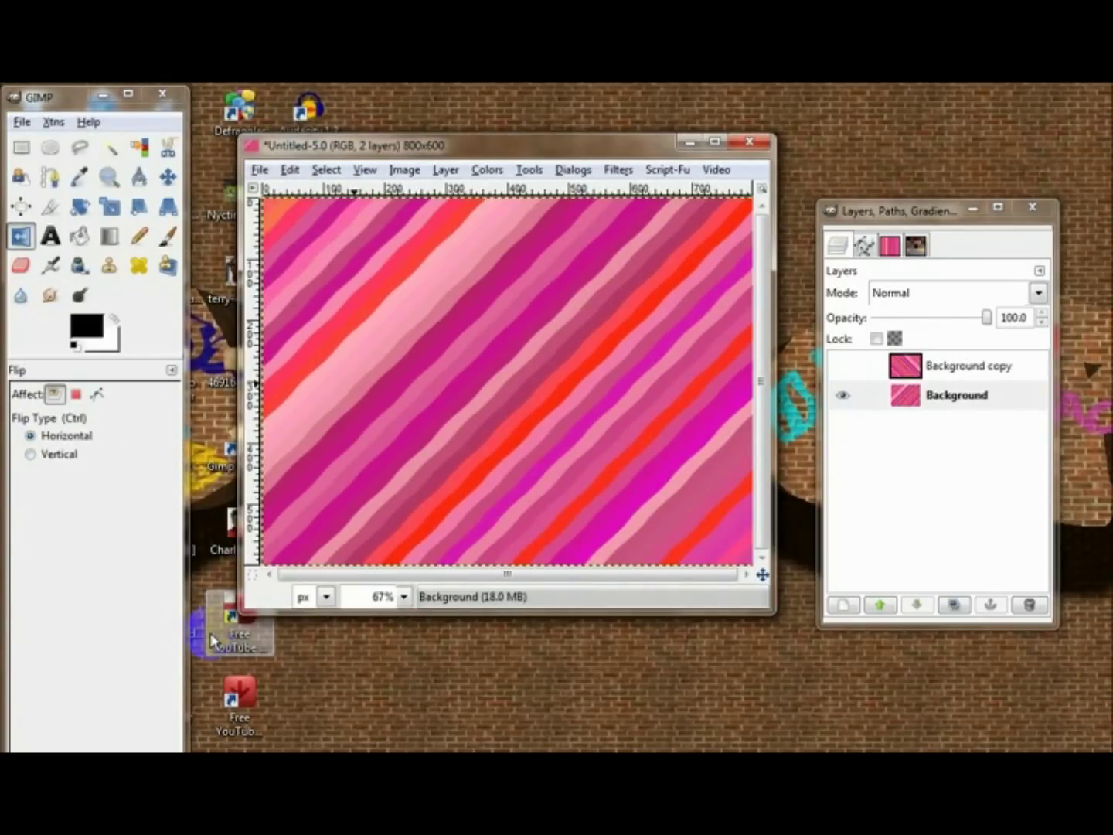
# Step: Show Background copy and apply a vertical Ripple to it twice
pyautogui.click(932, 371)
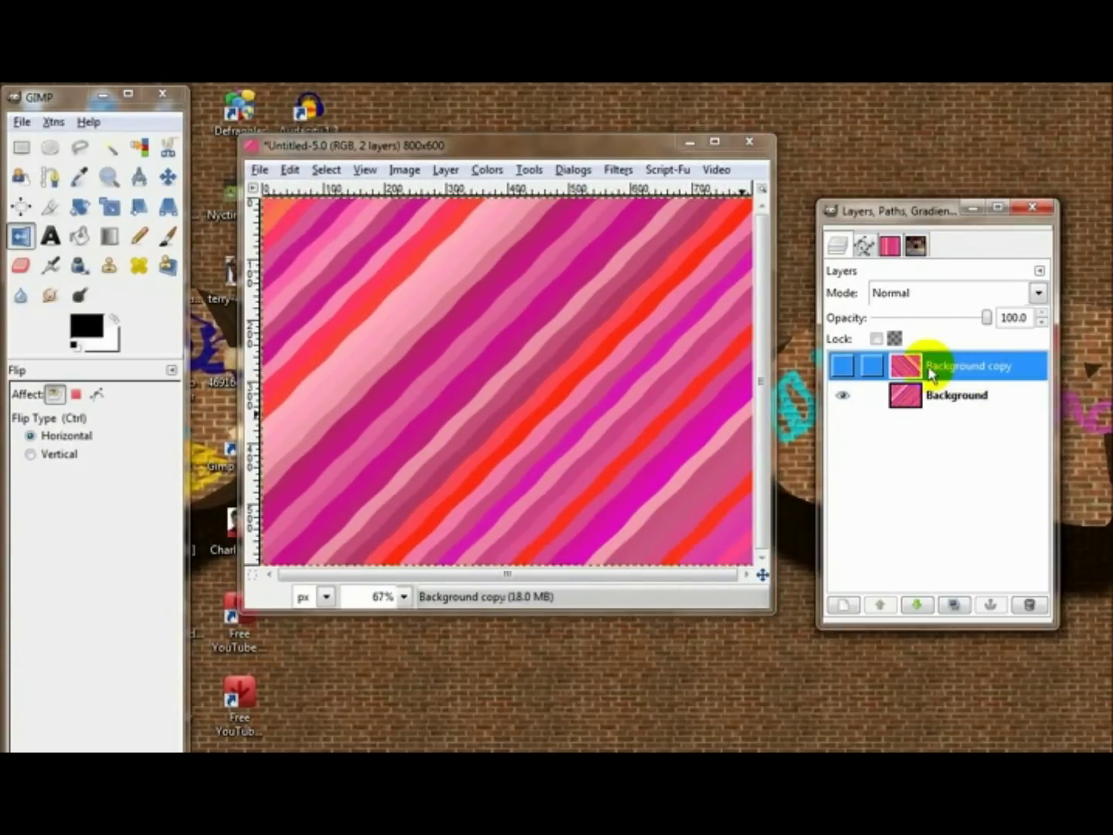
pyautogui.click(846, 367)
pyautogui.click(846, 367)
pyautogui.click(845, 366)
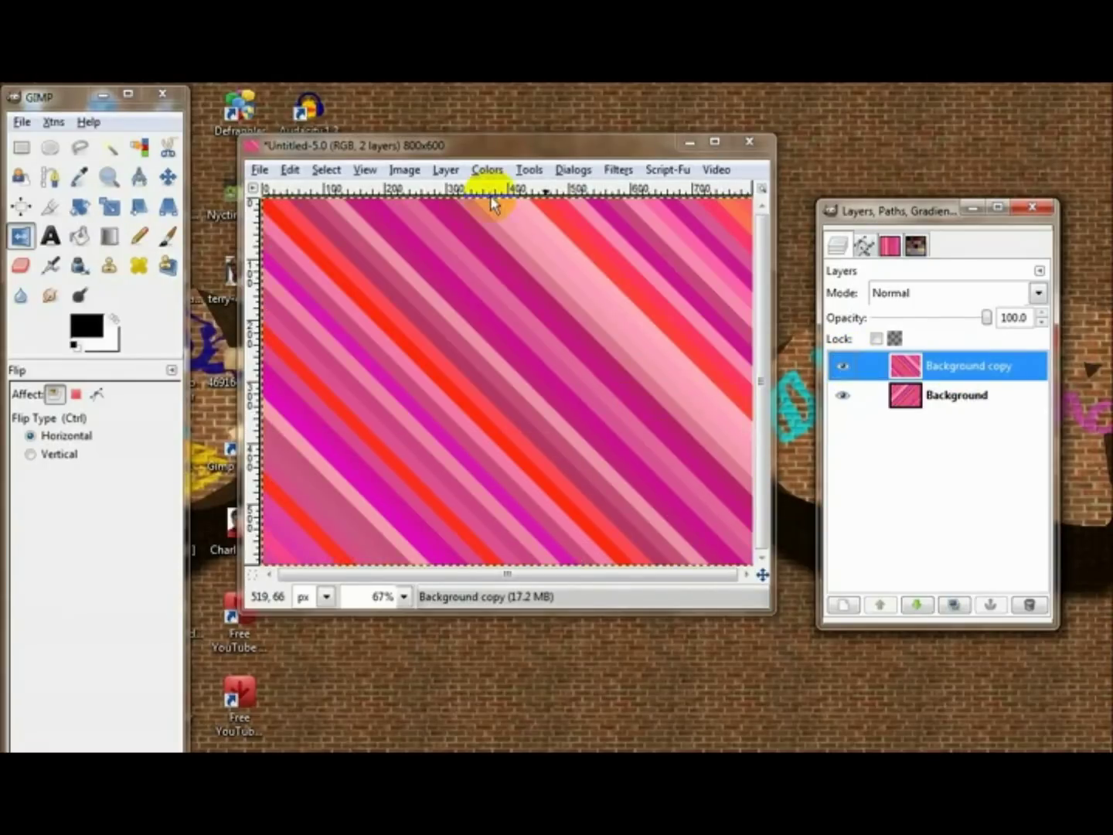
pyautogui.click(628, 170)
pyautogui.click(629, 212)
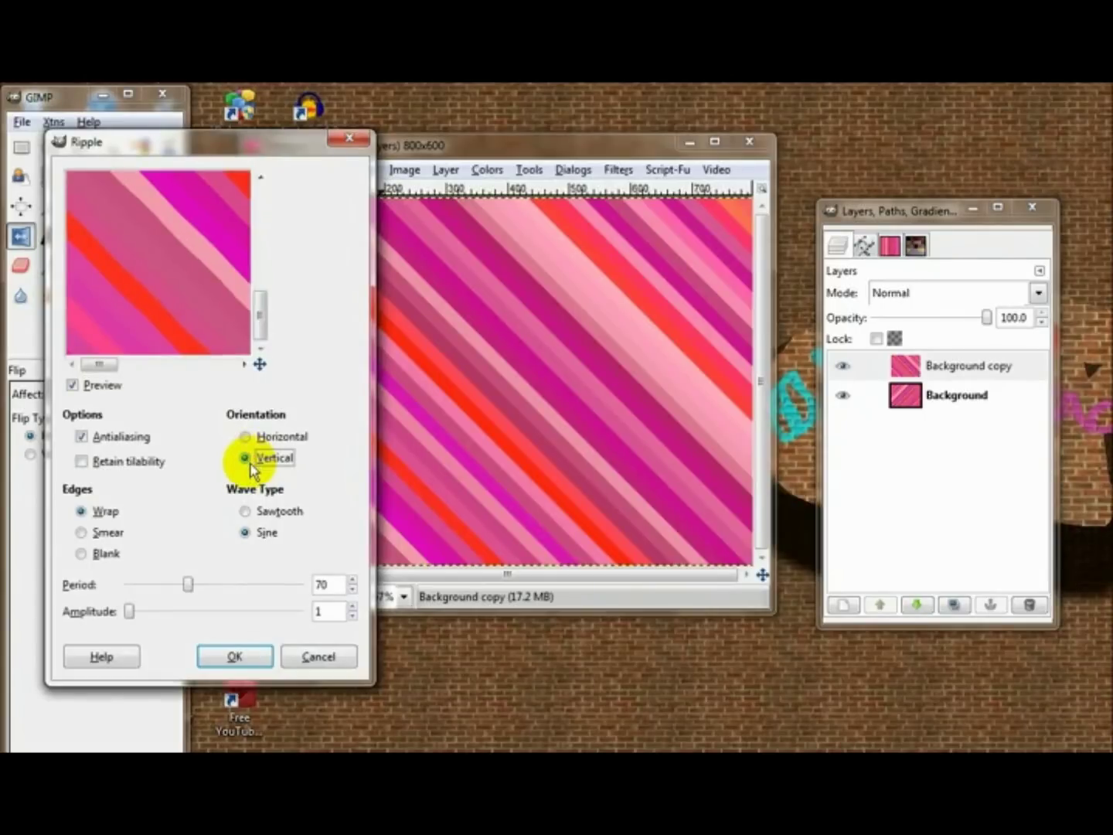
pyautogui.click(235, 657)
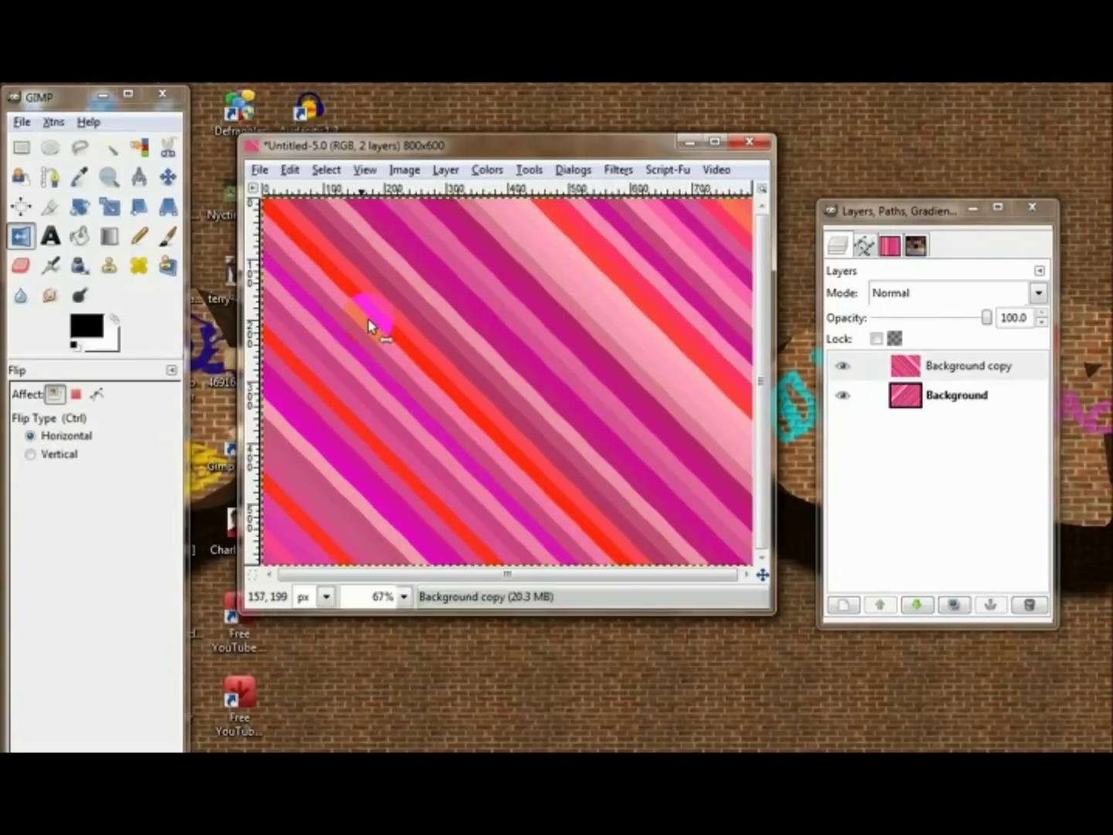
pyautogui.hotkey('ctrl', 'f')
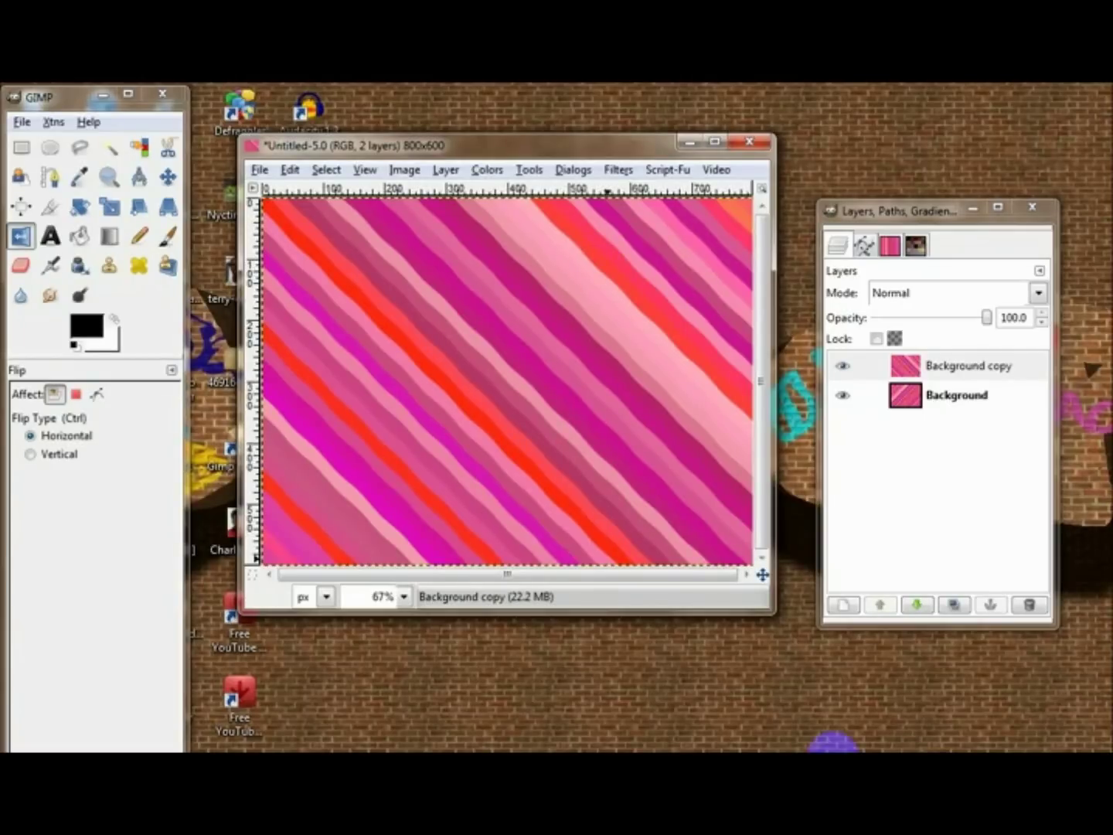
# Step: Set Background copy to Overlay mode and merge it down into Background
pyautogui.click(921, 368)
pyautogui.click(928, 290)
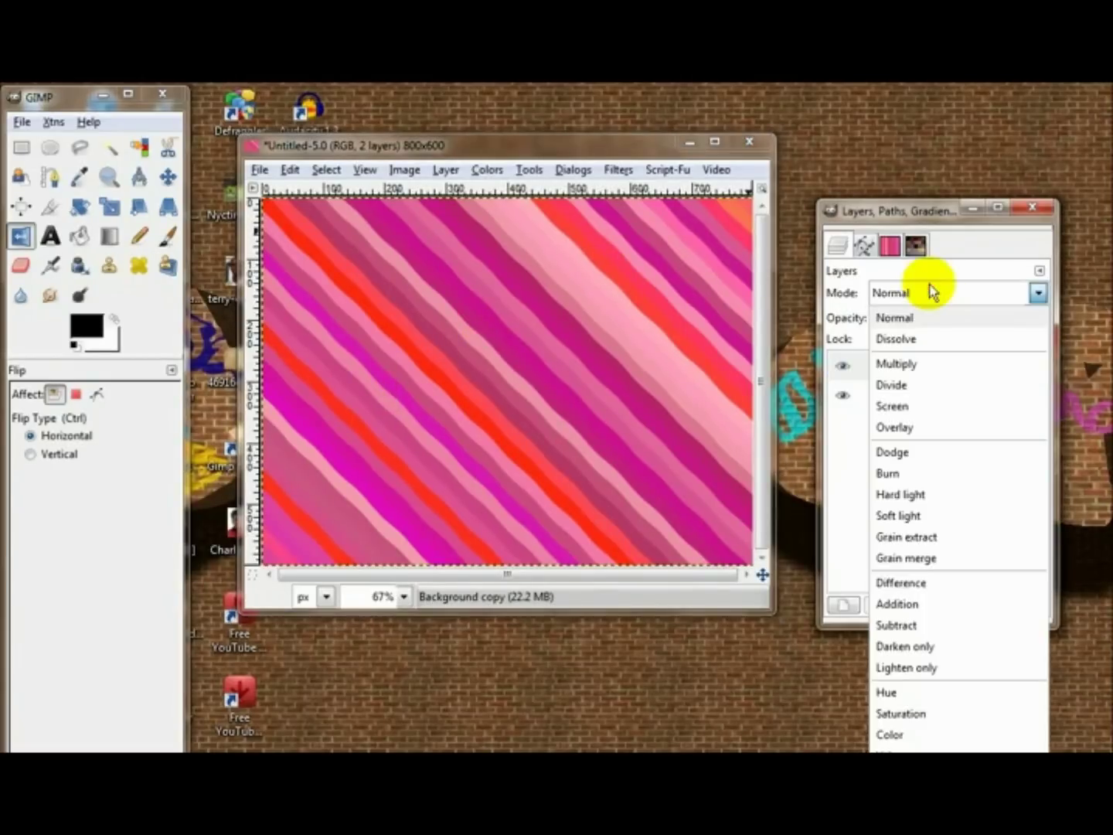
pyautogui.click(907, 429)
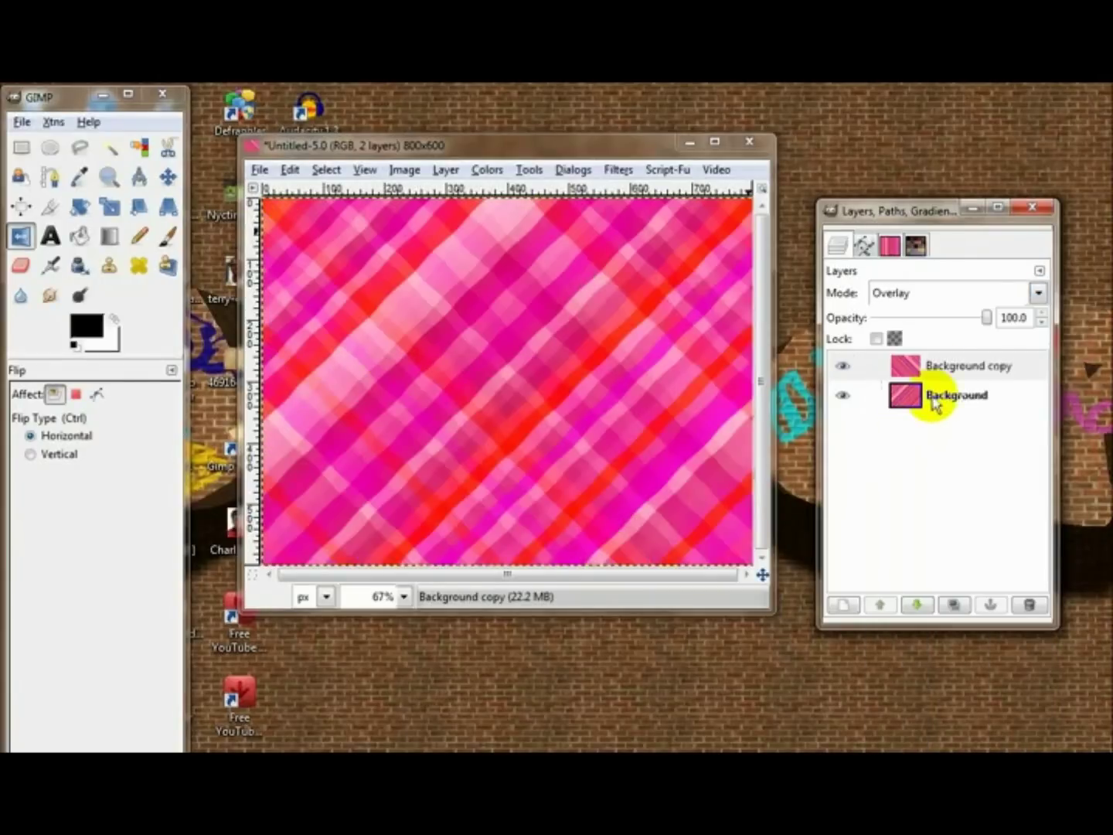
pyautogui.rightClick(958, 372)
pyautogui.click(977, 180)
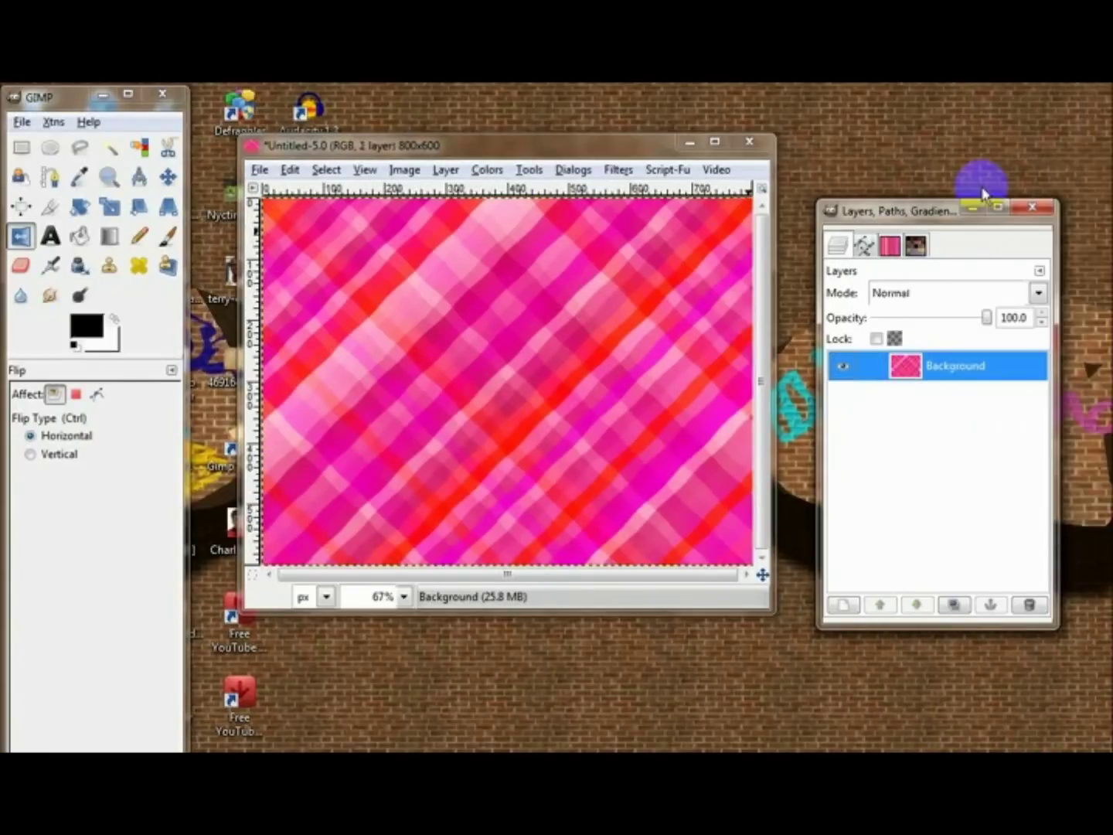
pyautogui.click(485, 170)
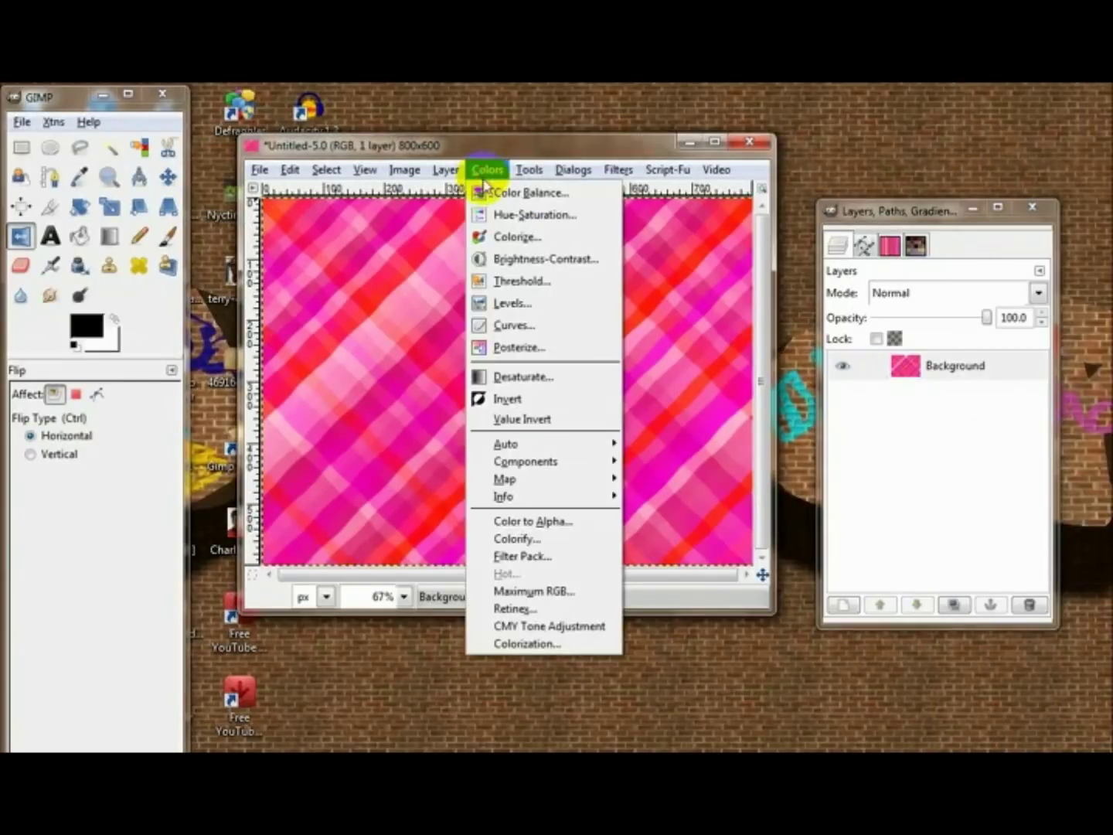
# Step: Bend the Value curve into an S: lift midtones, lower shadows, raise highlights
pyautogui.click(537, 329)
pyautogui.moveTo(870, 348); pyautogui.dragTo(806, 365)
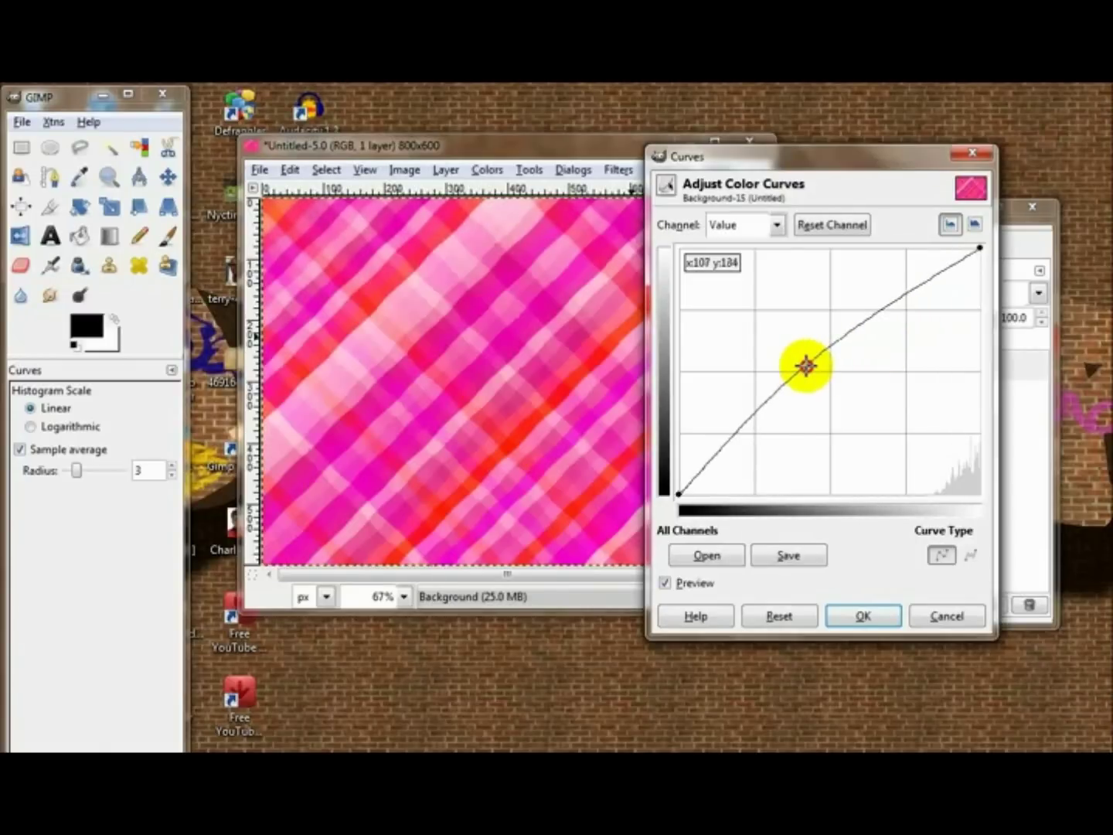
pyautogui.moveTo(742, 420)
pyautogui.mouseDown()
pyautogui.moveTo(762, 435)
pyautogui.moveTo(728, 417)
pyautogui.moveTo(703, 454)
pyautogui.moveTo(748, 433)
pyautogui.mouseUp()
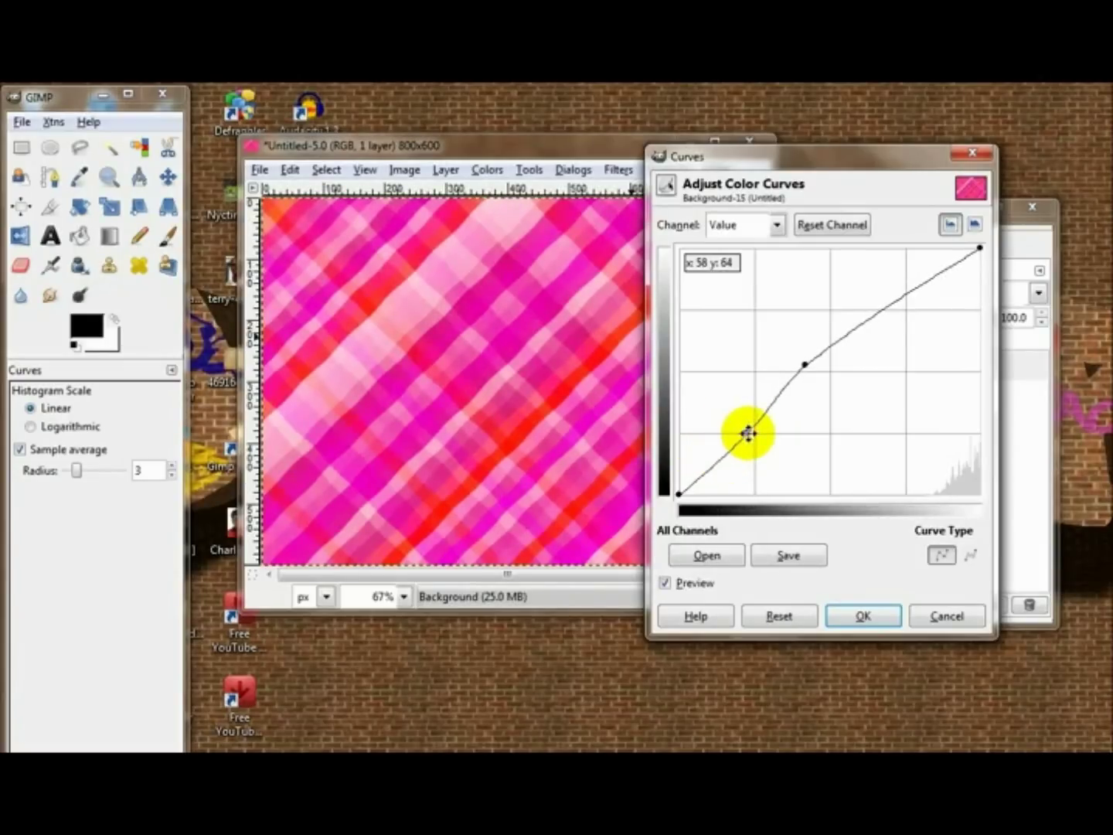
pyautogui.moveTo(896, 297)
pyautogui.mouseDown()
pyautogui.moveTo(900, 310)
pyautogui.moveTo(904, 279)
pyautogui.mouseUp()
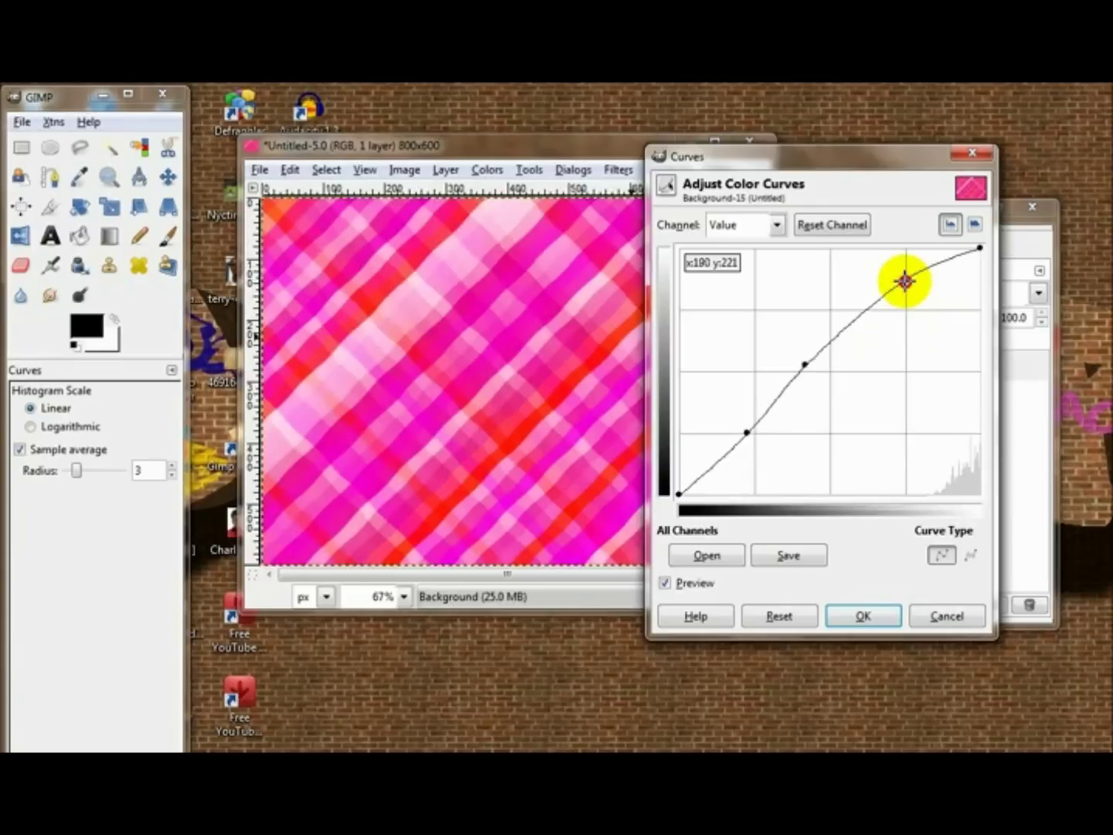
pyautogui.click(882, 616)
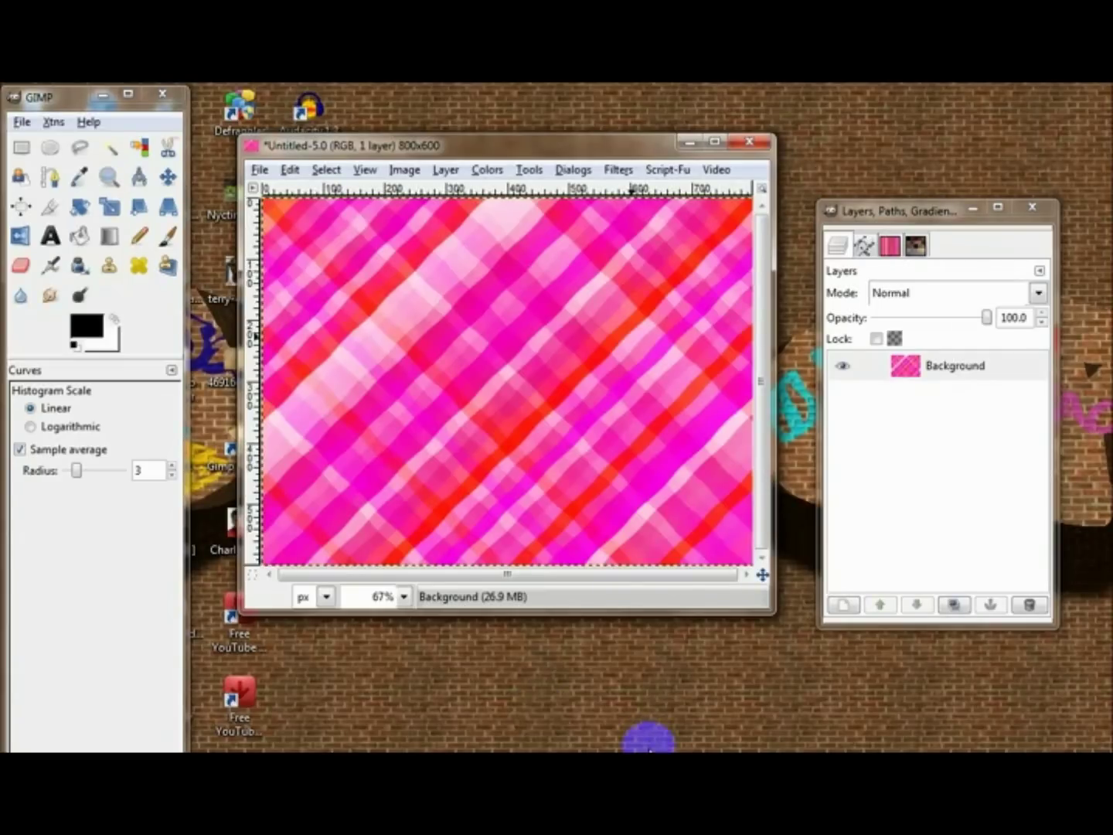
# Step: Set the Text tool colour to white
pyautogui.click(866, 447)
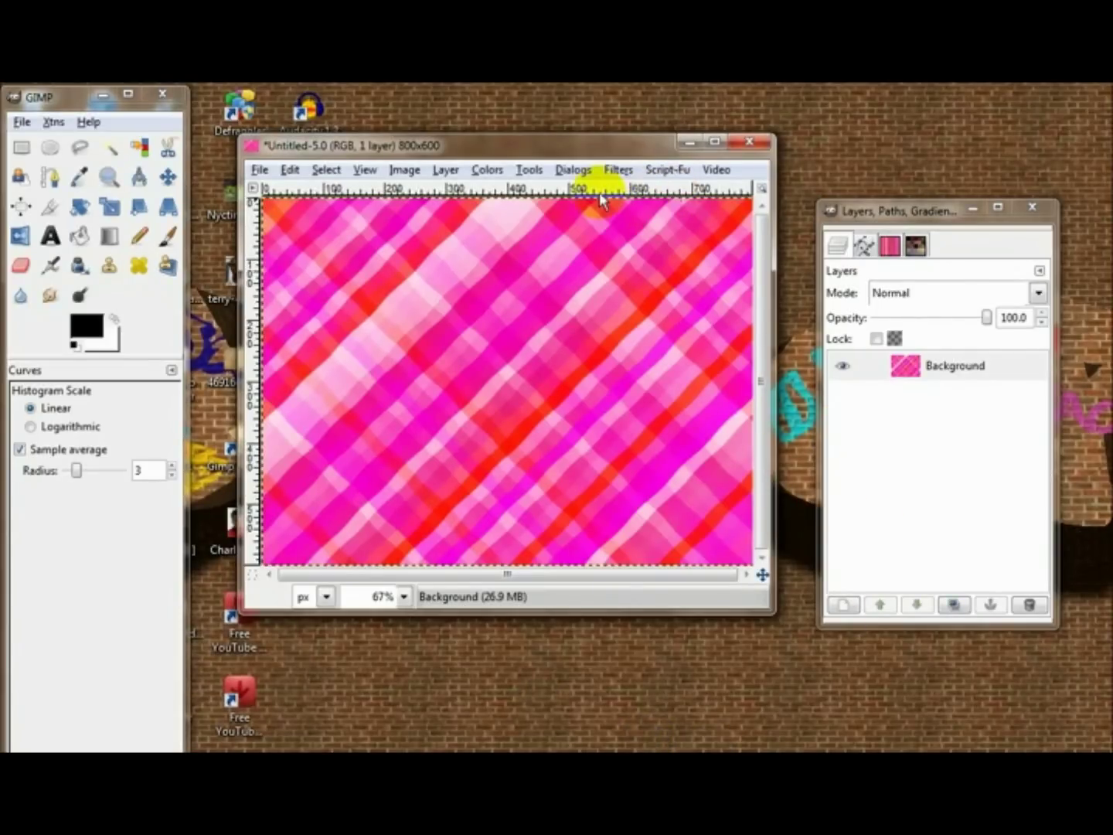
pyautogui.click(51, 235)
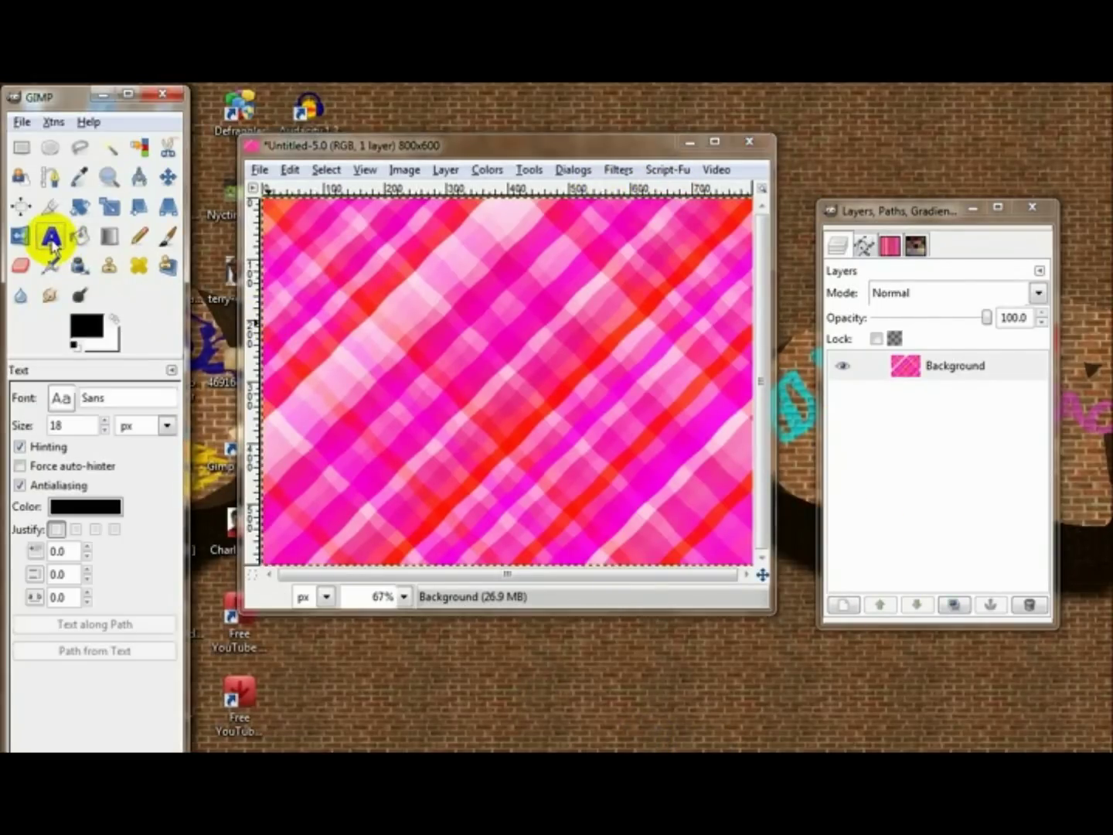
pyautogui.click(78, 511)
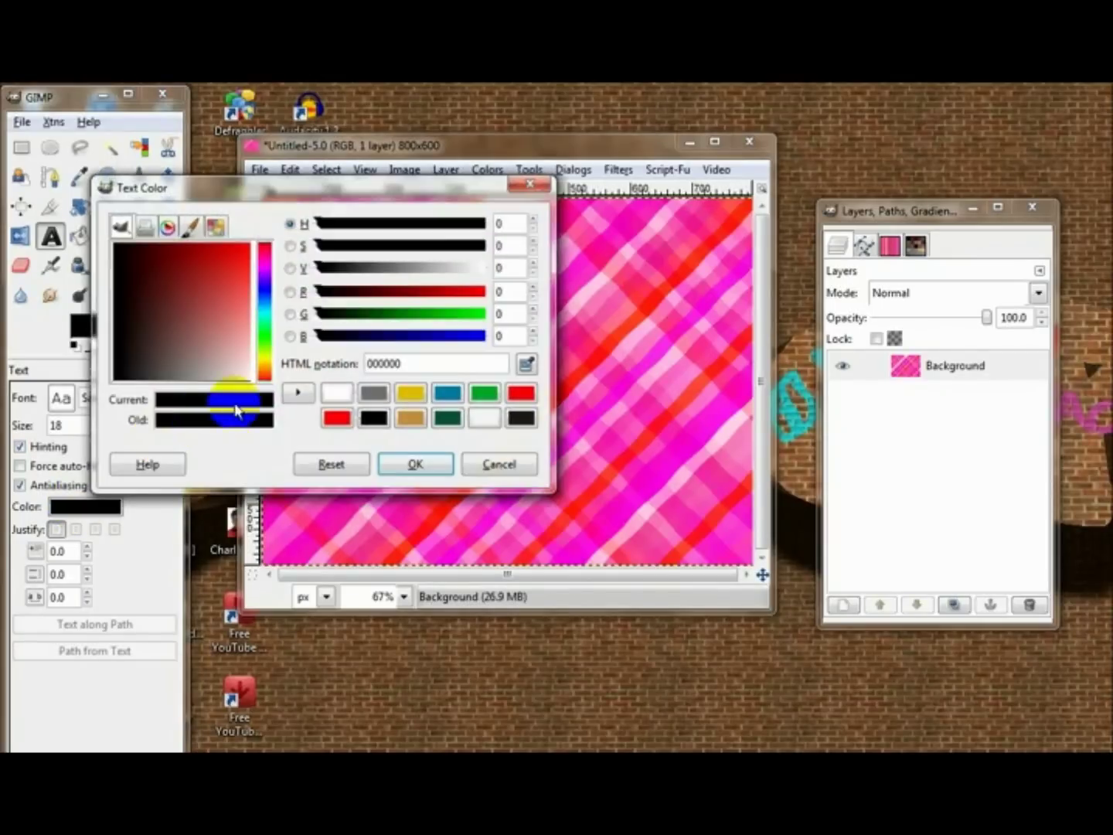
pyautogui.click(335, 390)
pyautogui.click(415, 463)
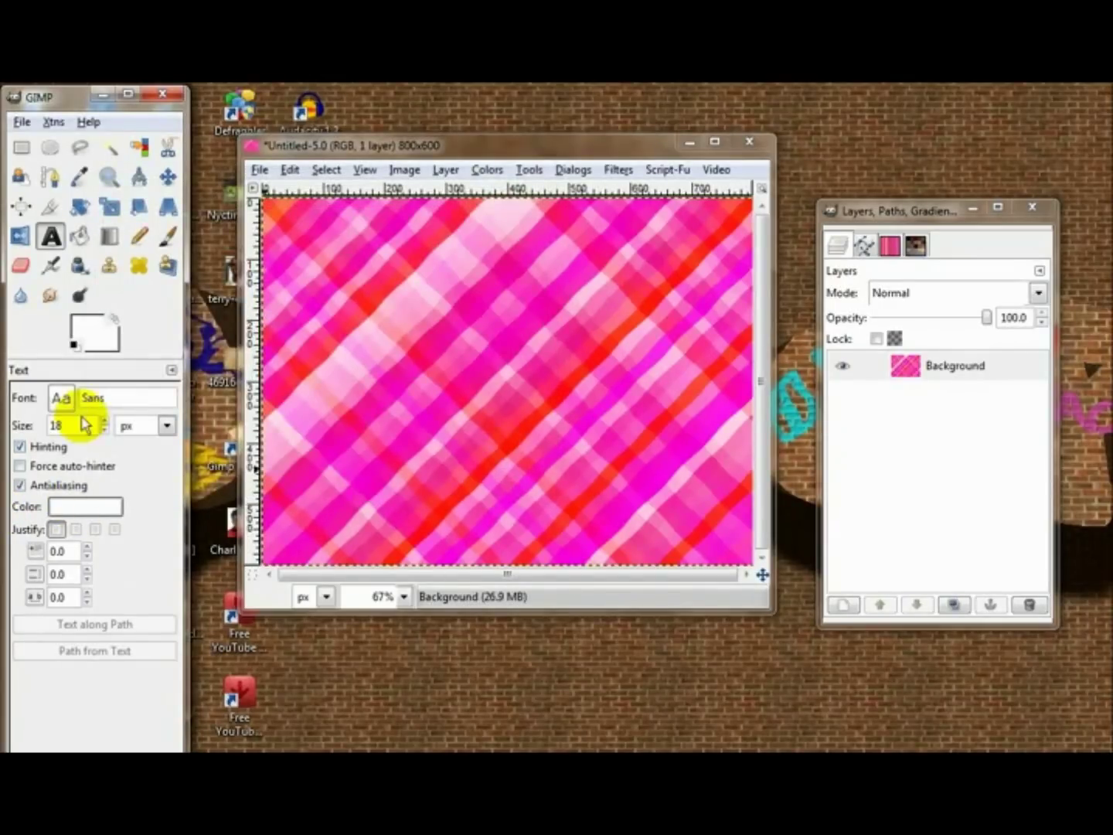
# Step: Set the text font to Brush Script Std at 250 px
pyautogui.doubleClick(73, 425)
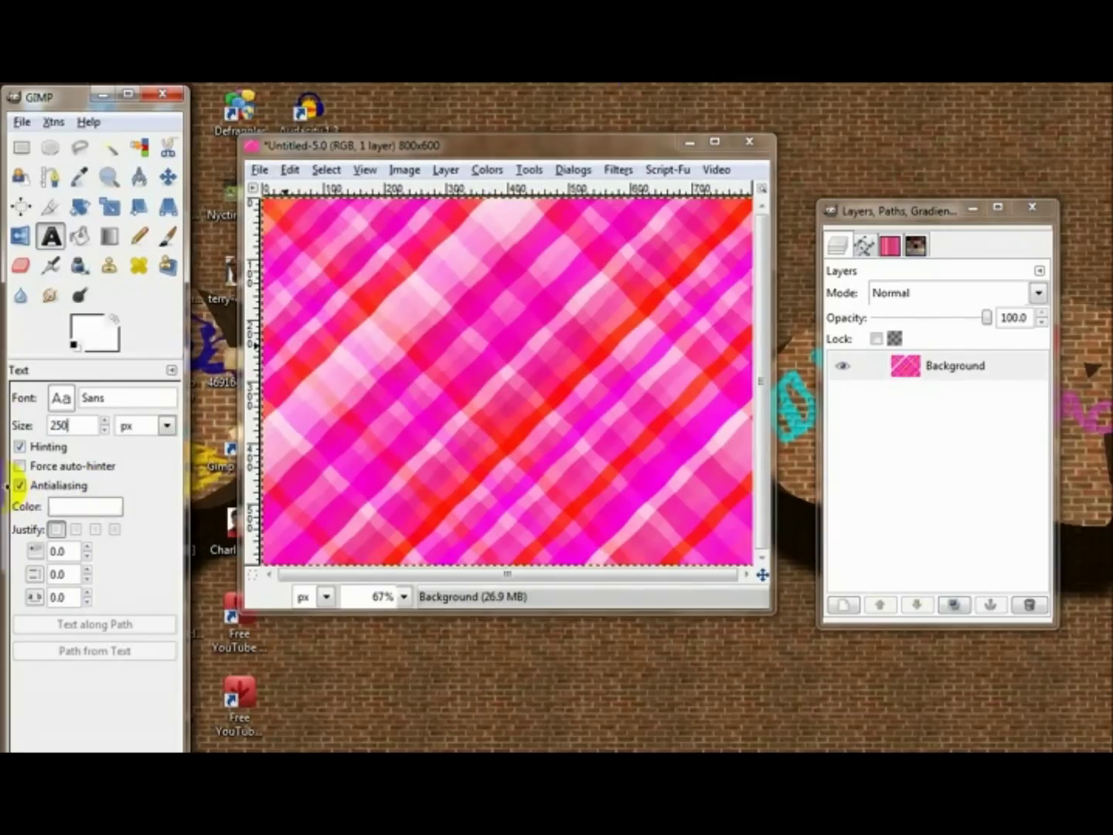
pyautogui.click(110, 398)
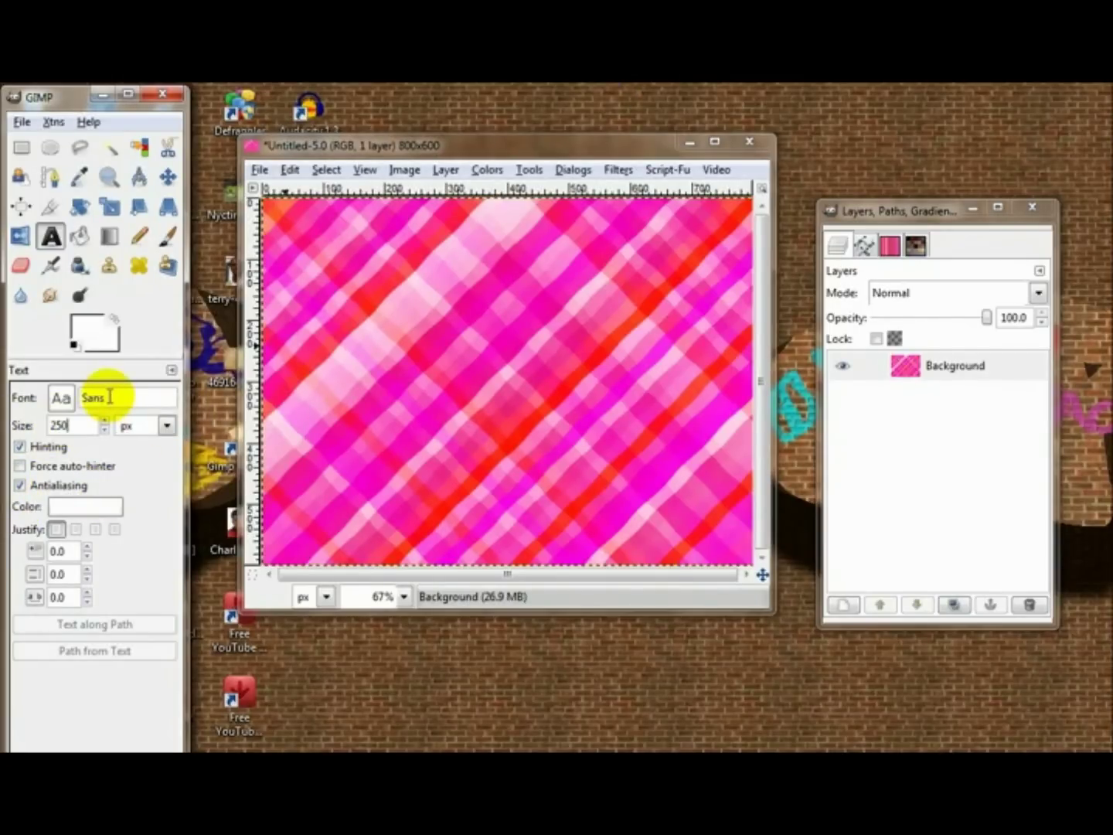
pyautogui.moveTo(111, 399); pyautogui.dragTo(10, 407)
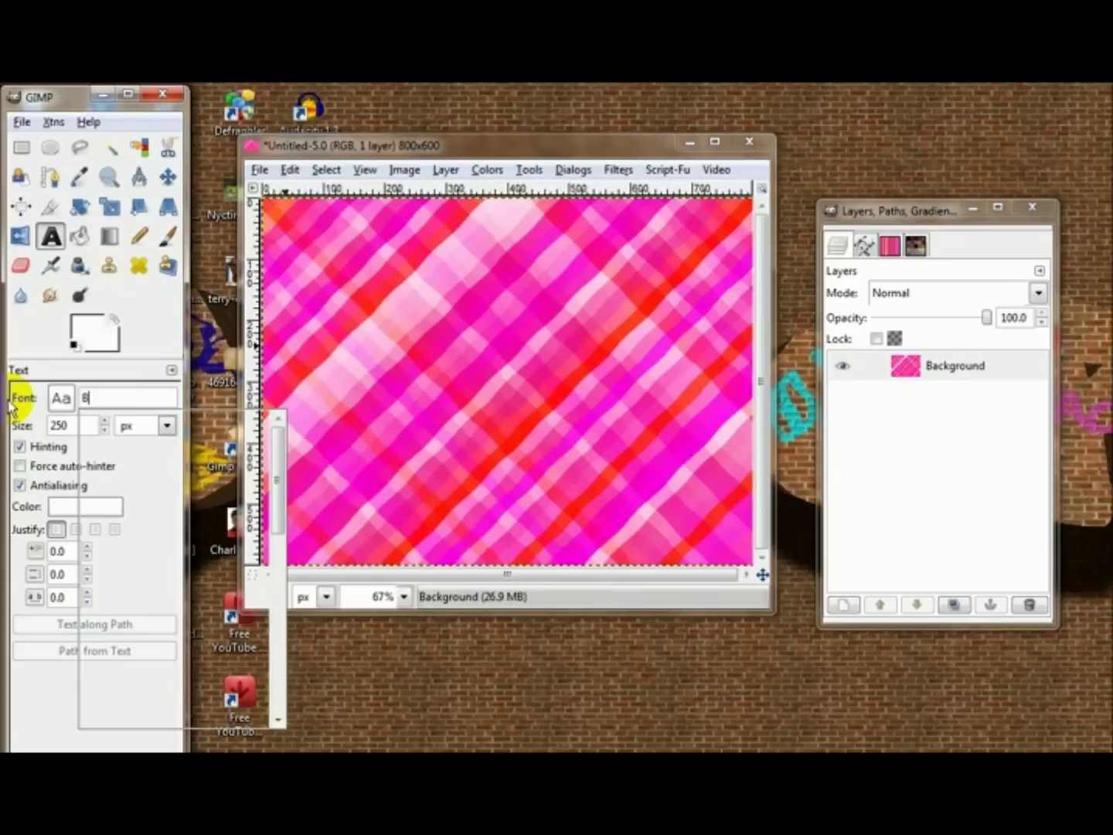
pyautogui.write('Br')
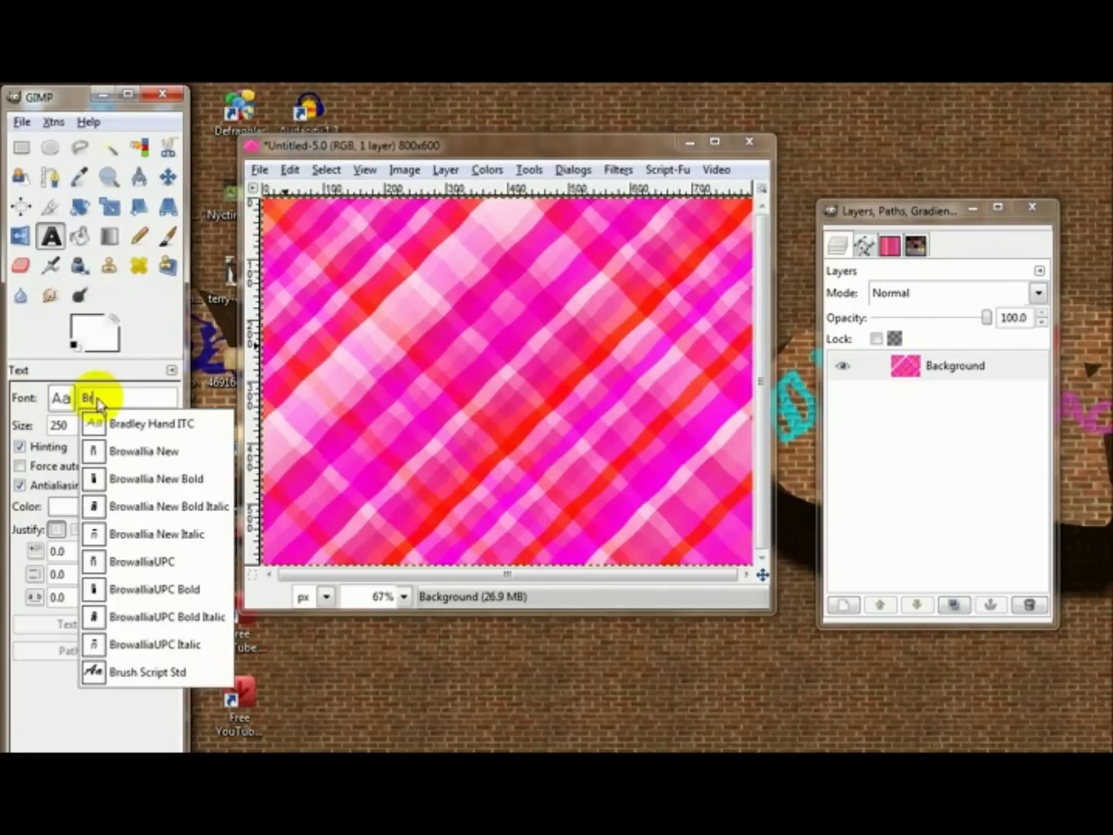
pyautogui.click(136, 671)
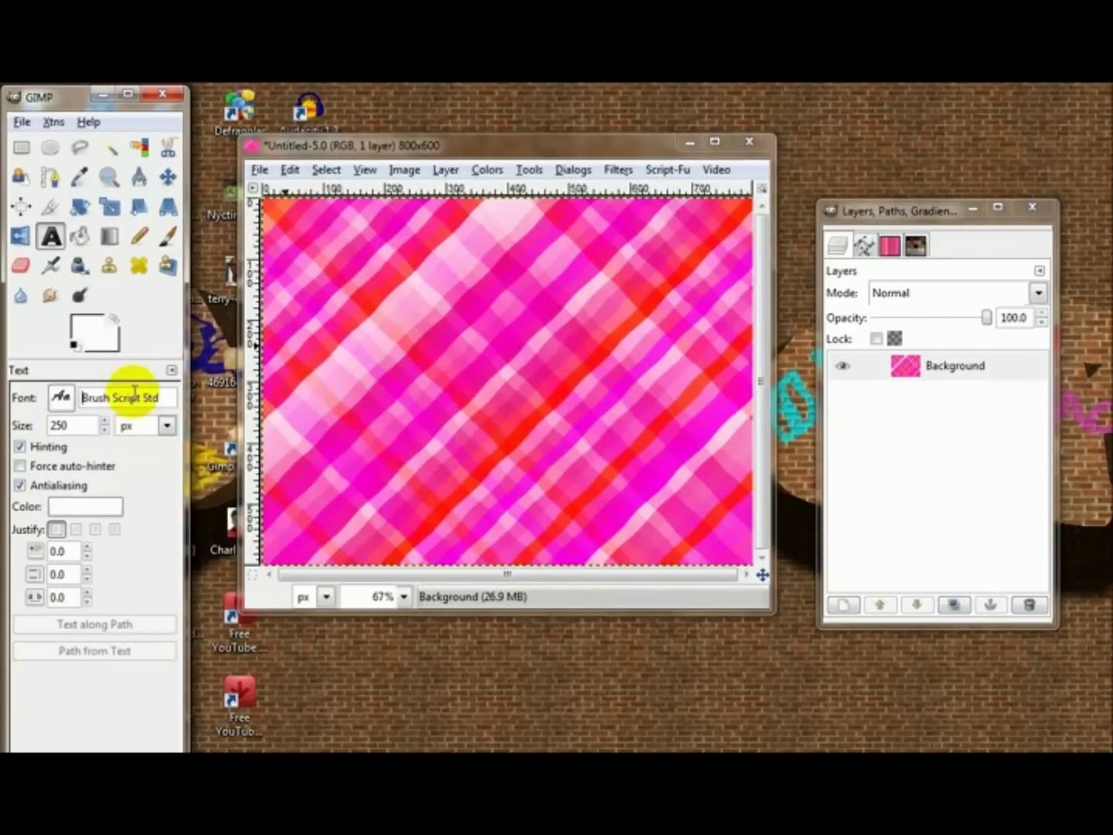
# Step: Type 'Stitch' in a new text box on the canvas, correcting a typo
pyautogui.click(337, 295)
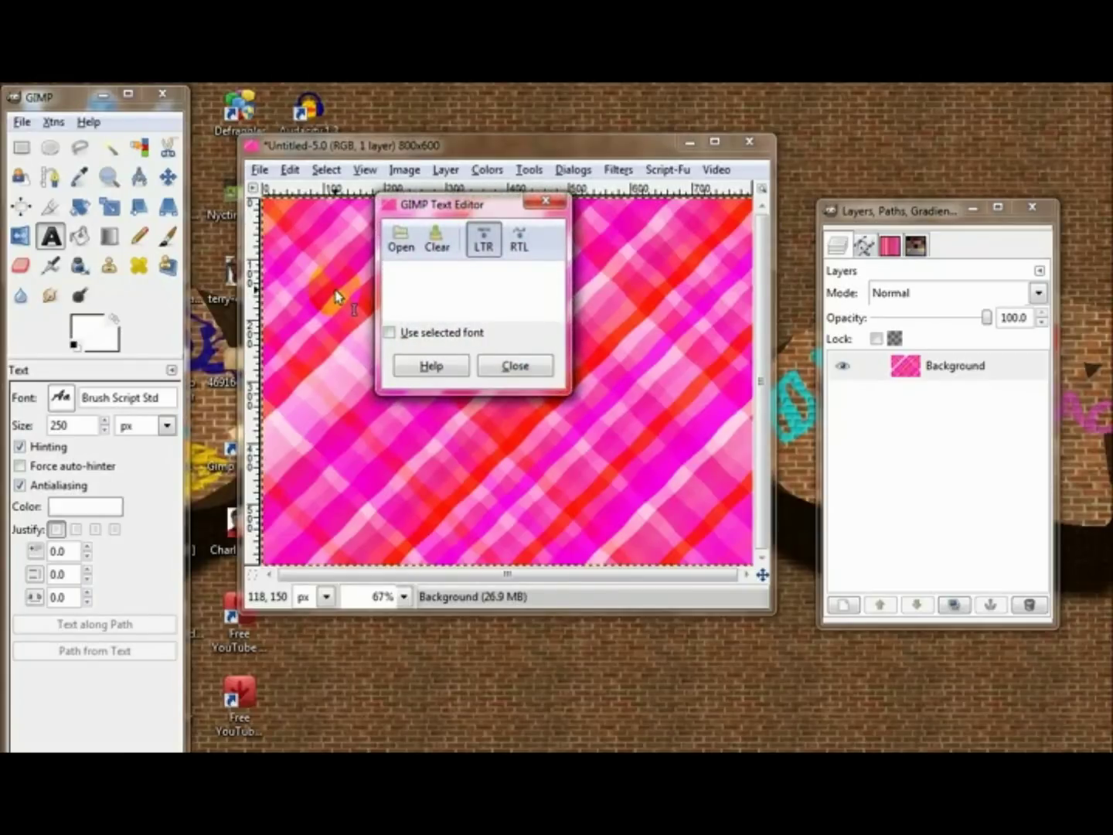
pyautogui.write('S')
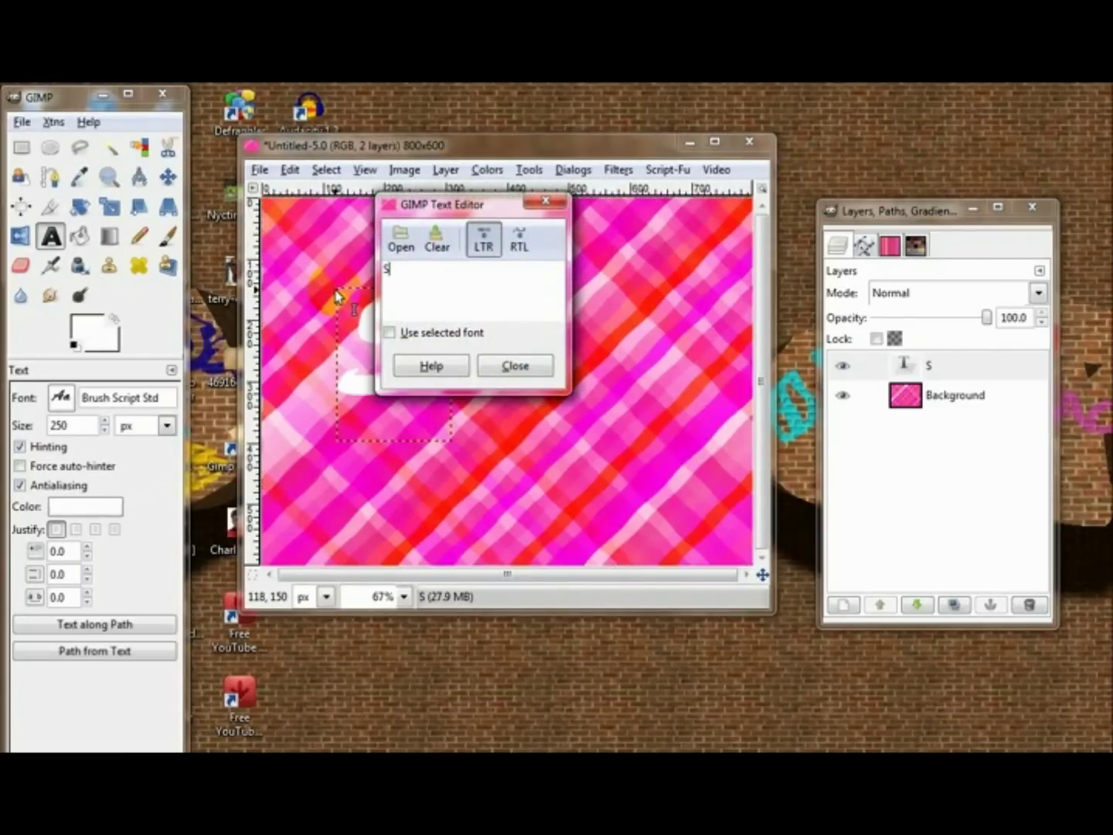
pyautogui.write('titch')
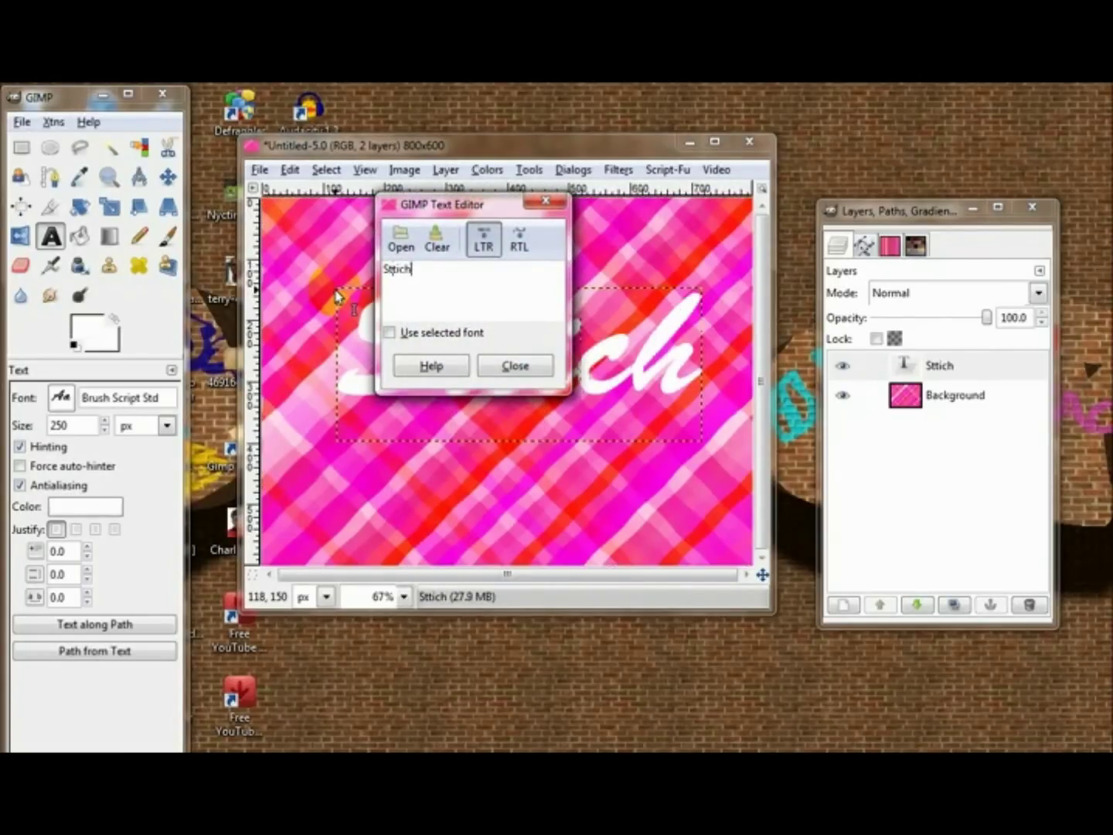
pyautogui.press('BackSpace')
pyautogui.press('BackSpace')
pyautogui.write('itch')
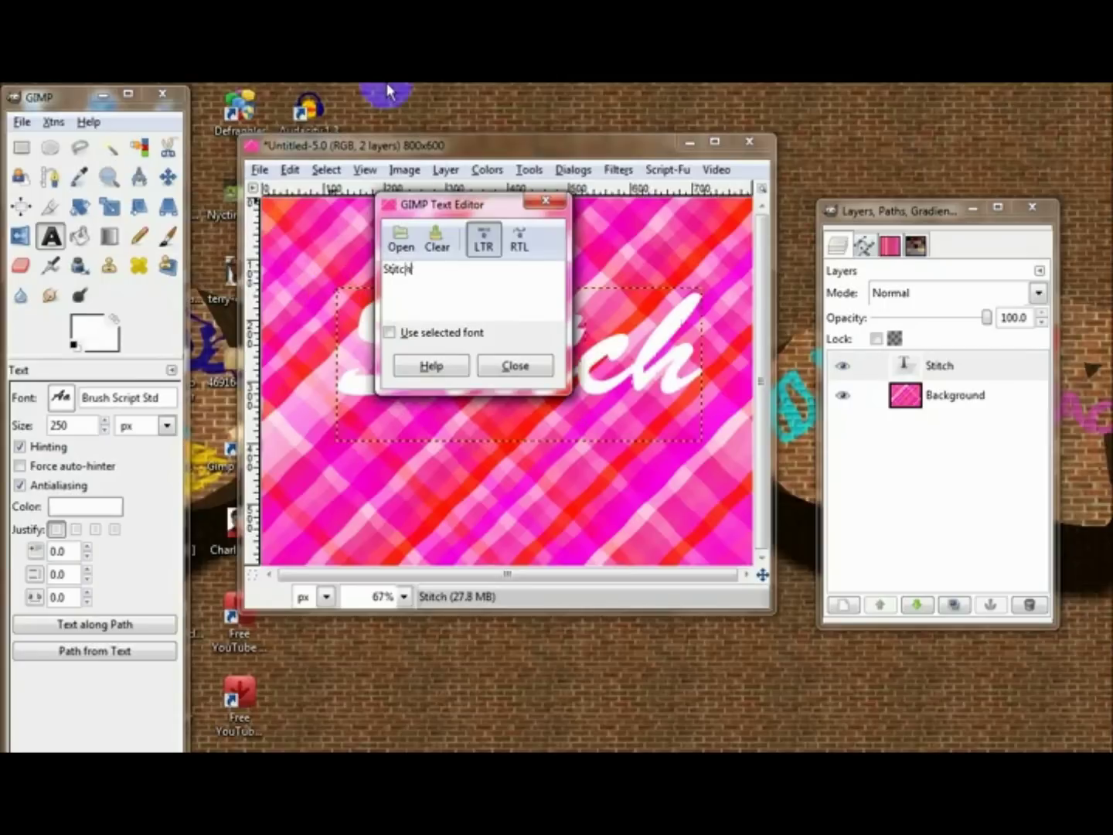
pyautogui.click(514, 366)
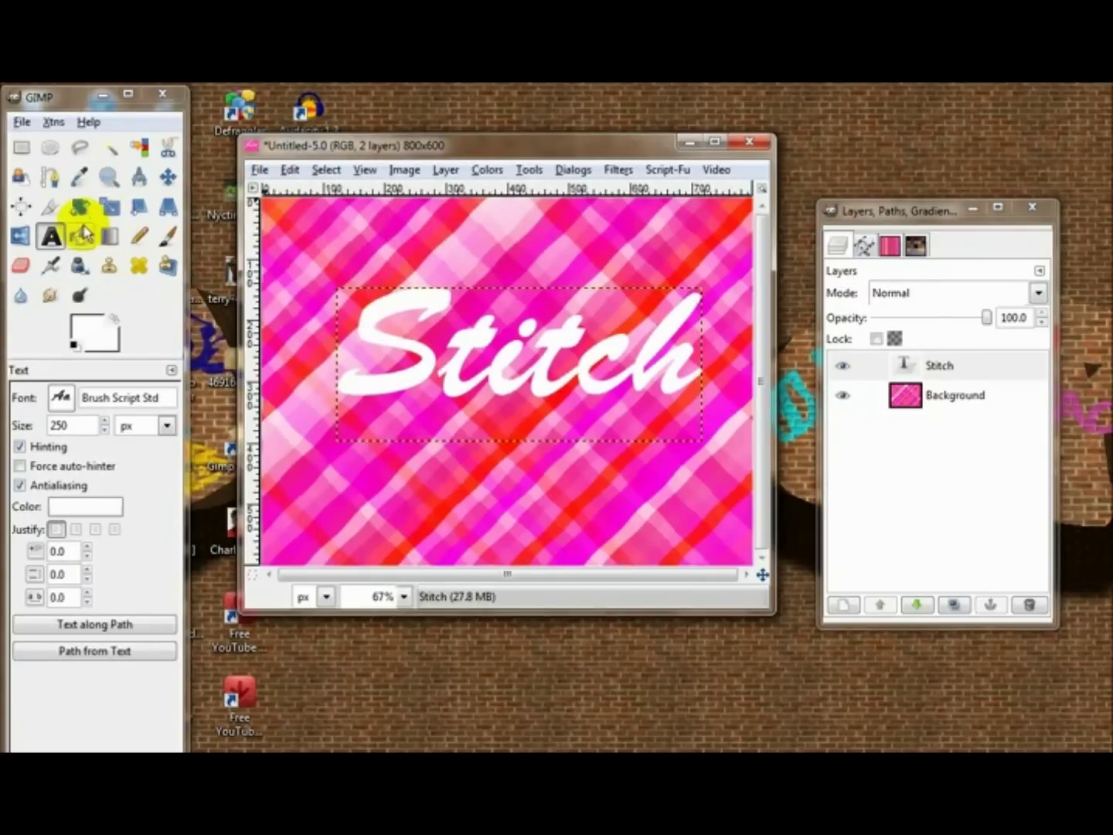
# Step: Autocrop the Stitch text layer and centre it horizontally and vertically on the canvas
pyautogui.click(446, 170)
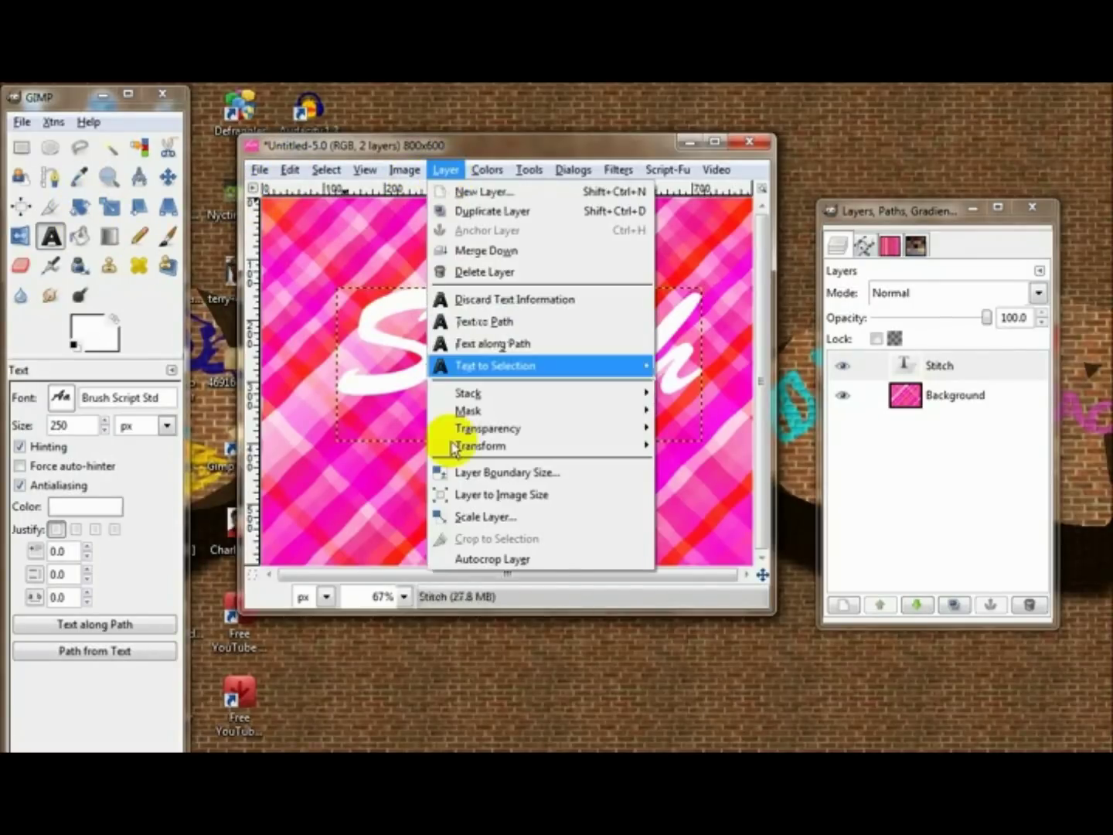
pyautogui.click(446, 560)
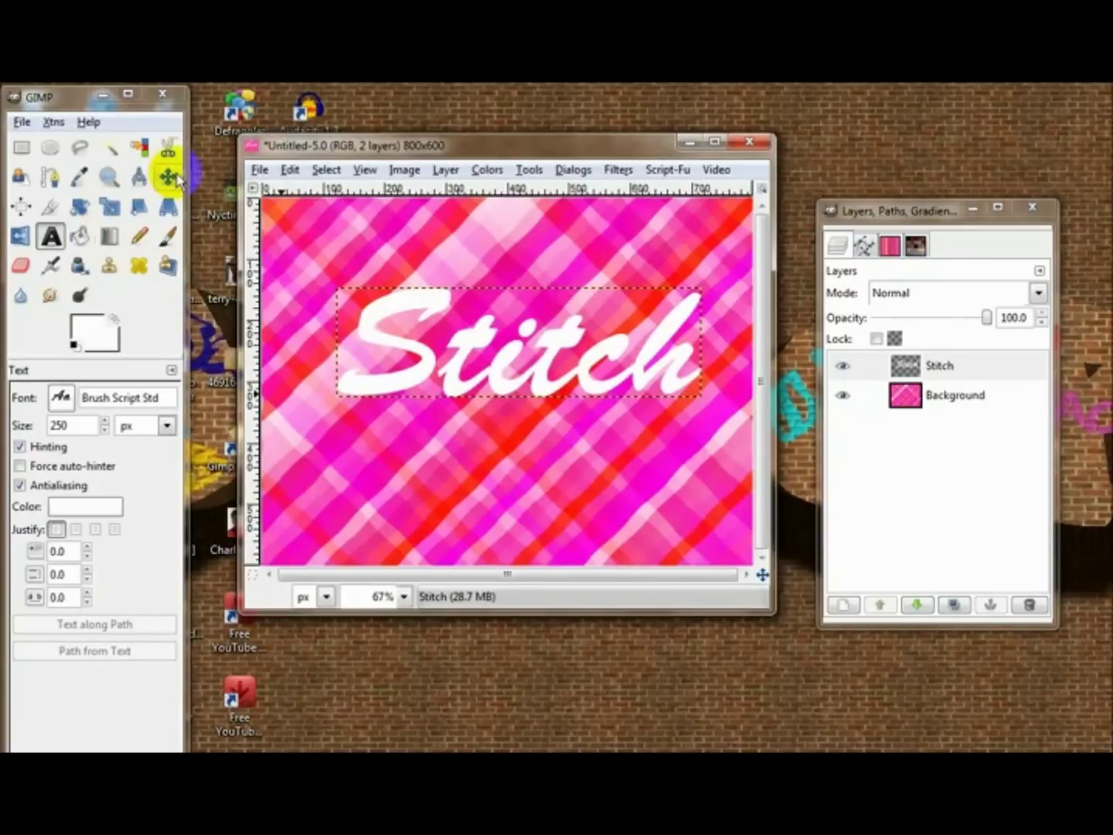
pyautogui.click(20, 207)
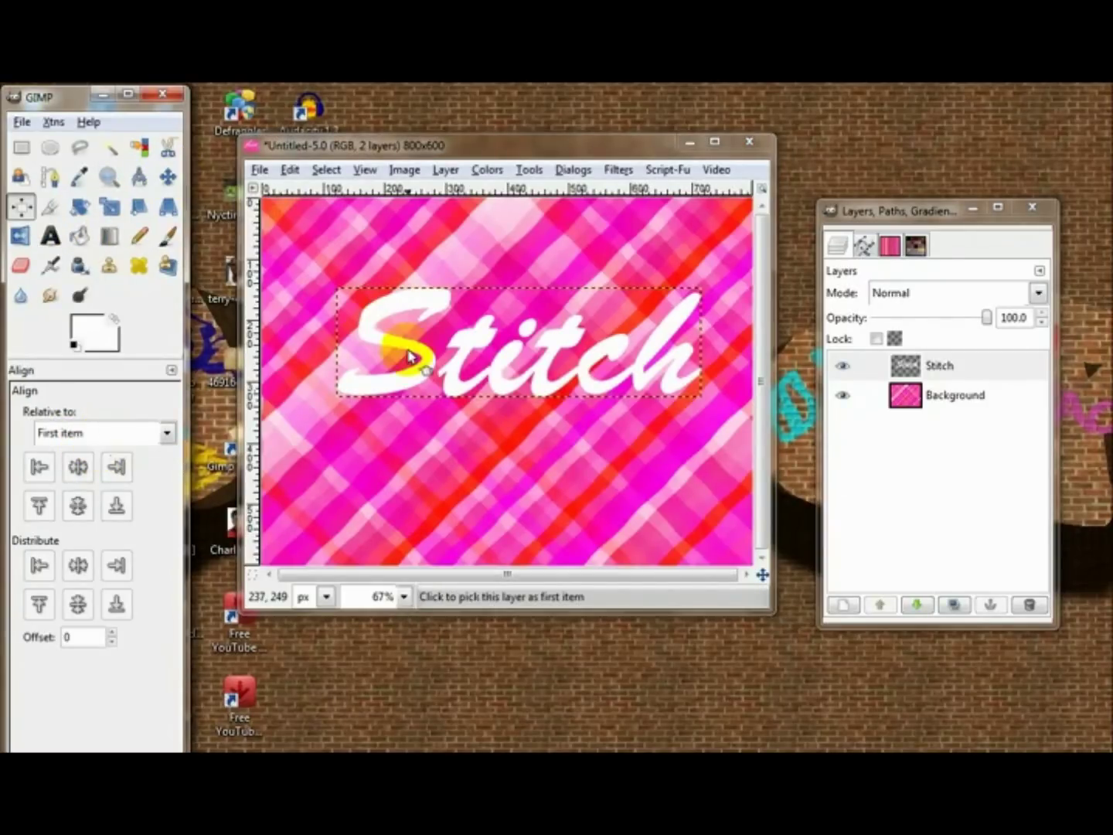
pyautogui.click(418, 378)
pyautogui.click(79, 468)
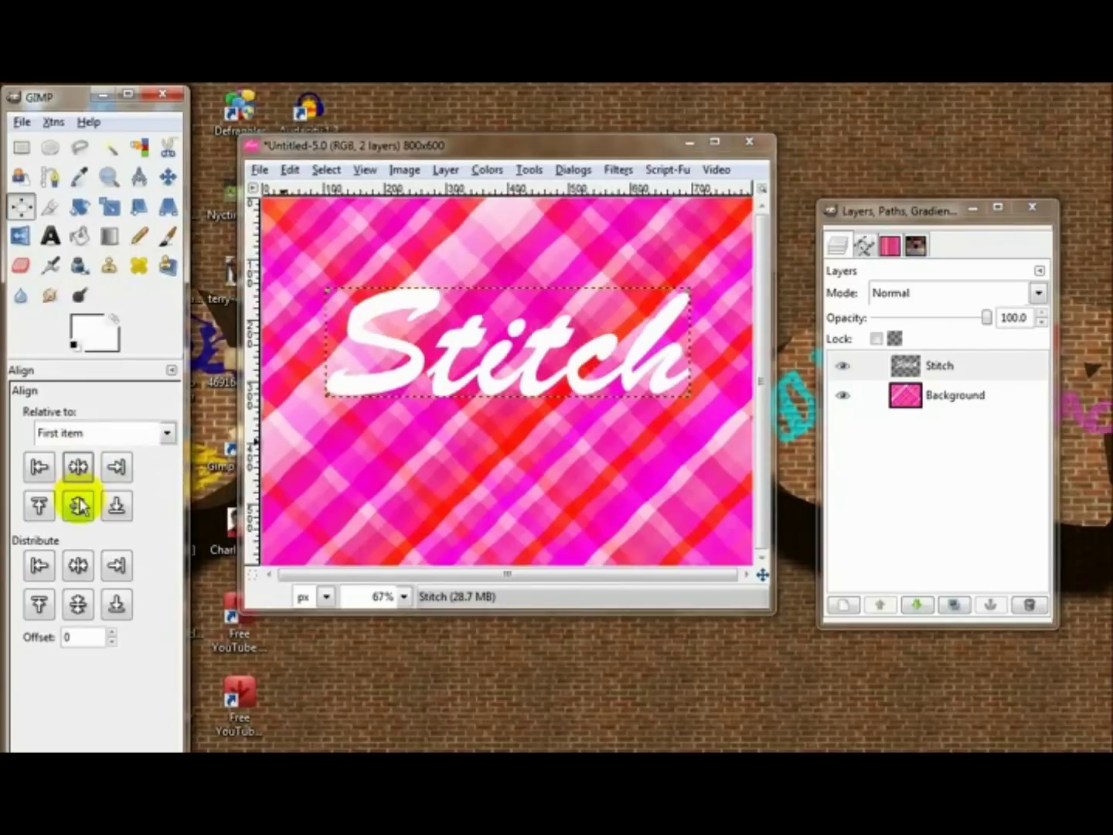
pyautogui.click(79, 505)
# Step: Enlarge Stitch to image size, duplicate it as Stitch#1, and move the original below Background
pyautogui.click(22, 149)
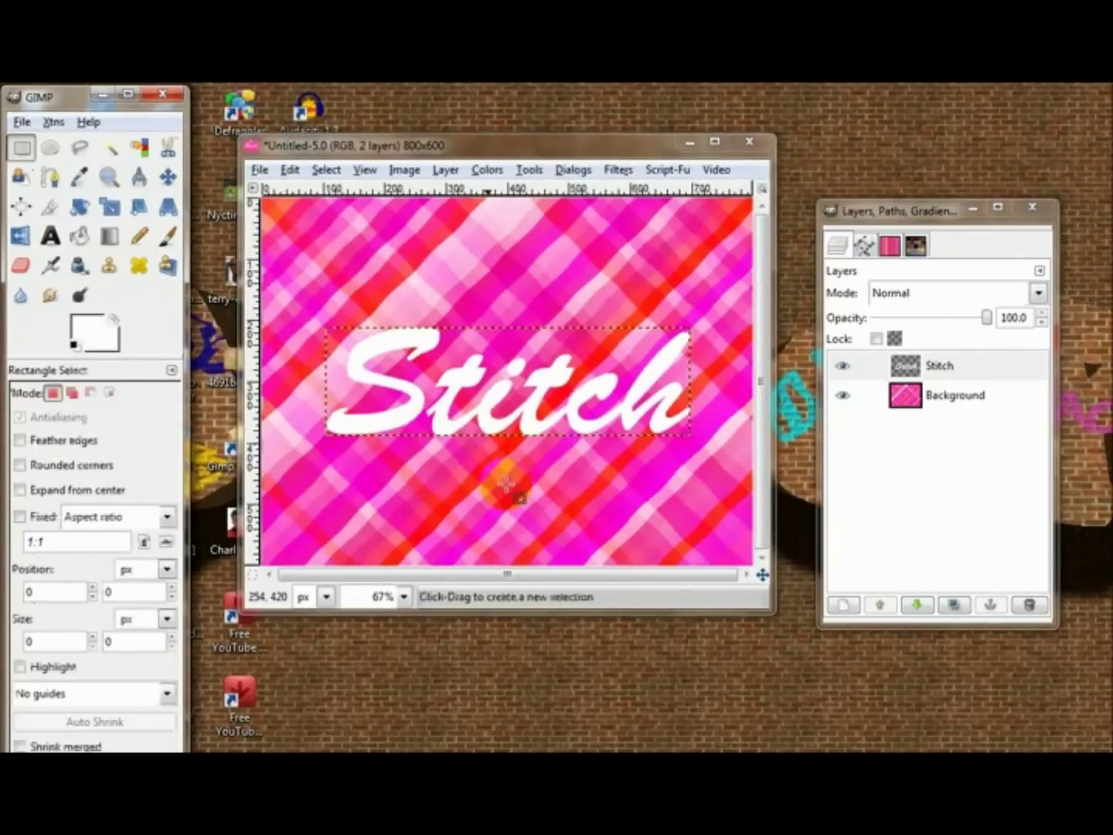
pyautogui.rightClick(956, 375)
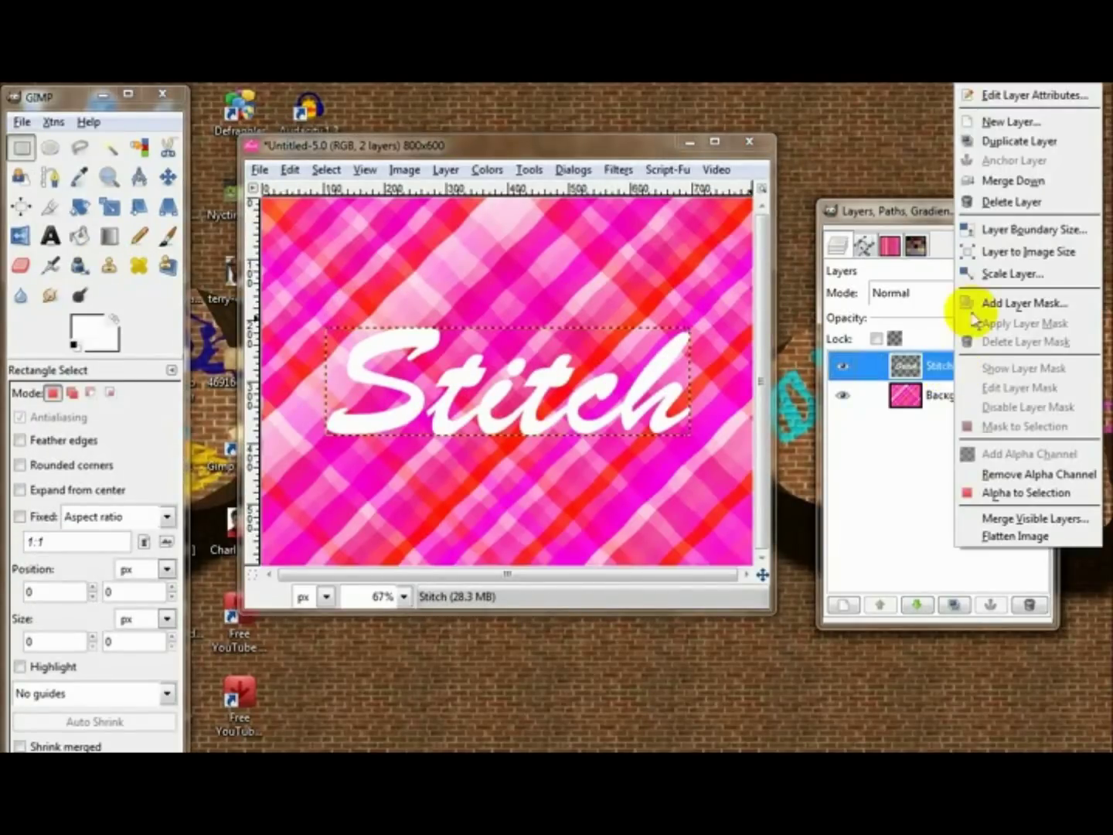
pyautogui.click(1009, 254)
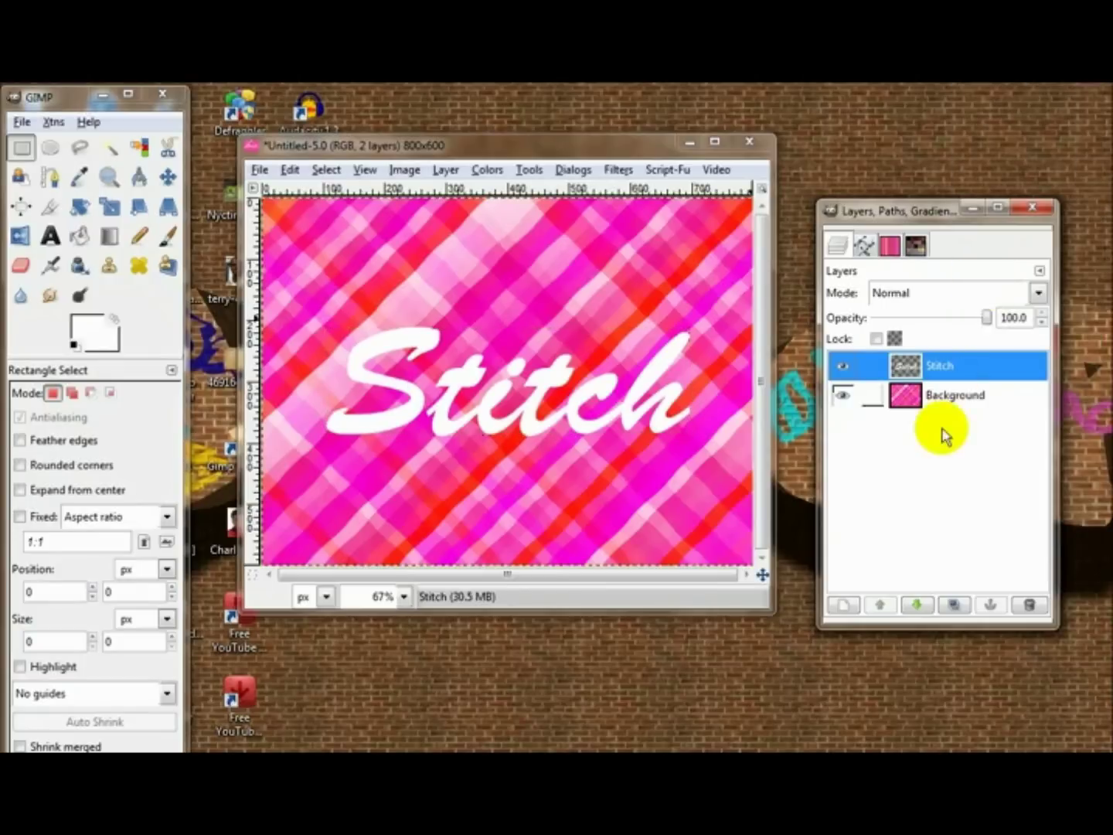
pyautogui.click(957, 608)
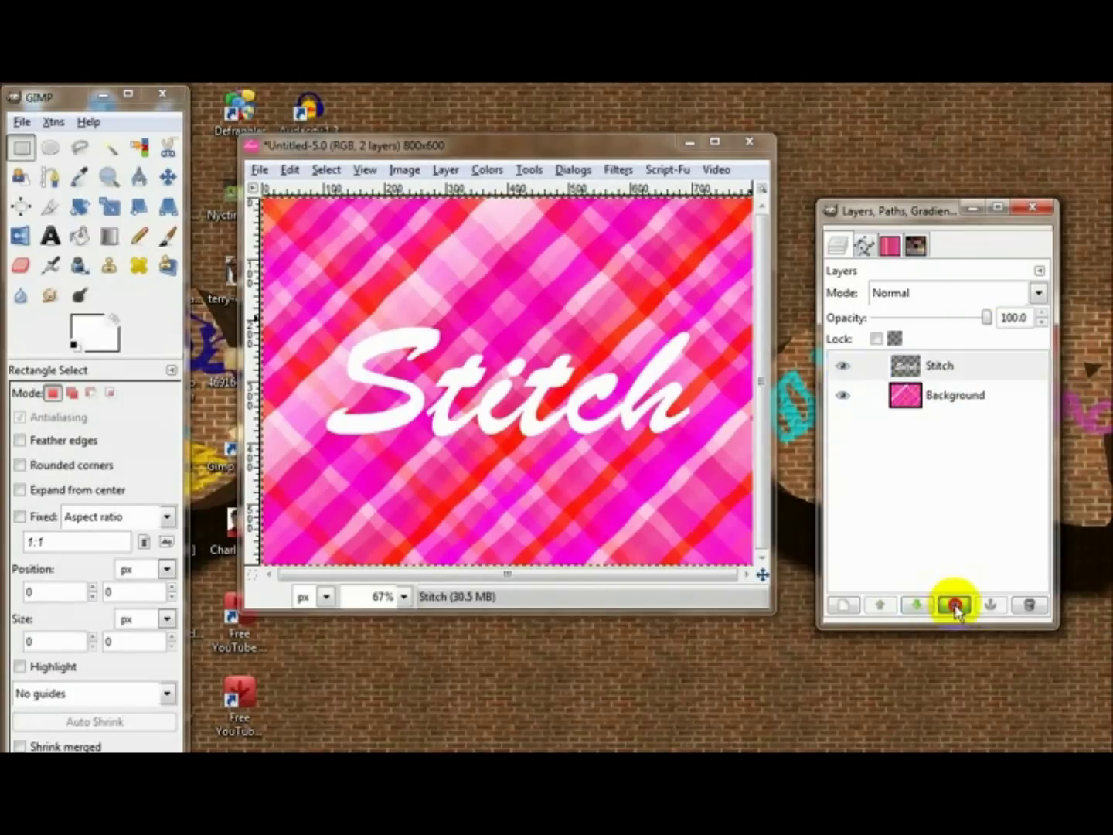
pyautogui.moveTo(935, 406)
pyautogui.mouseDown()
pyautogui.moveTo(950, 429)
pyautogui.moveTo(939, 435)
pyautogui.mouseUp()
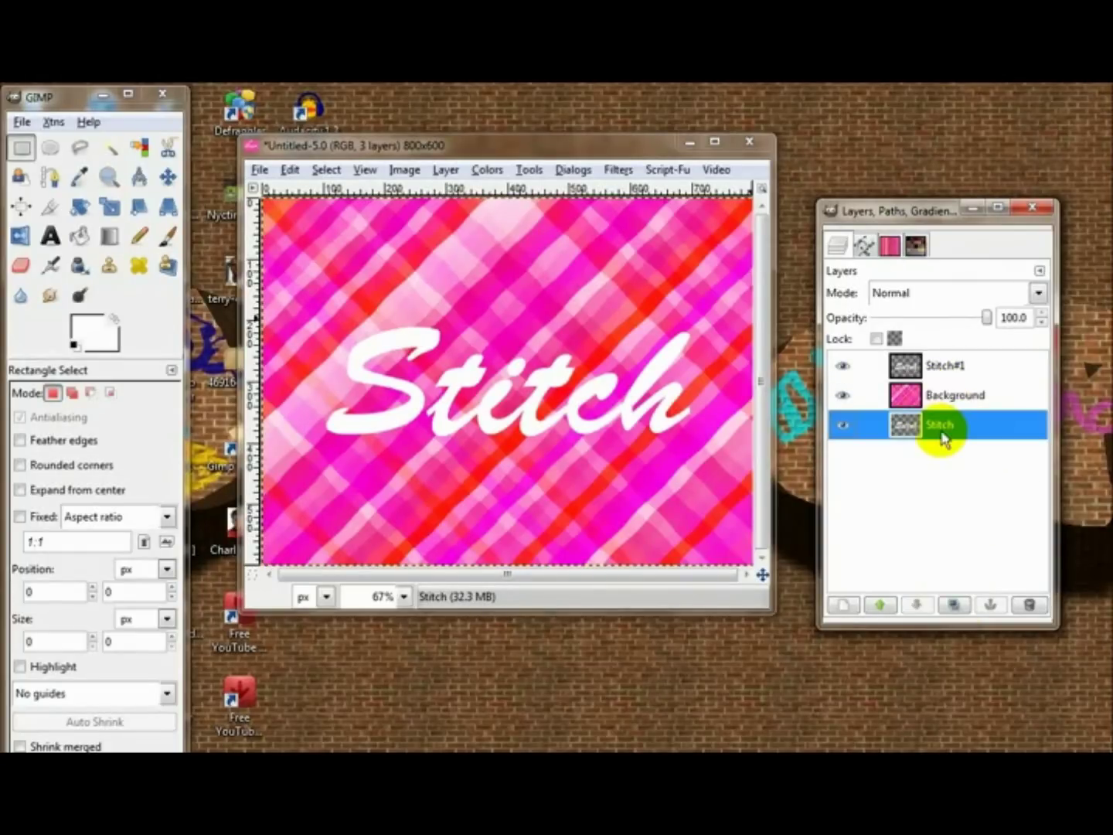
# Step: Reset colours to default black and white and duplicate Stitch#1 into Stitch#2
pyautogui.click(935, 372)
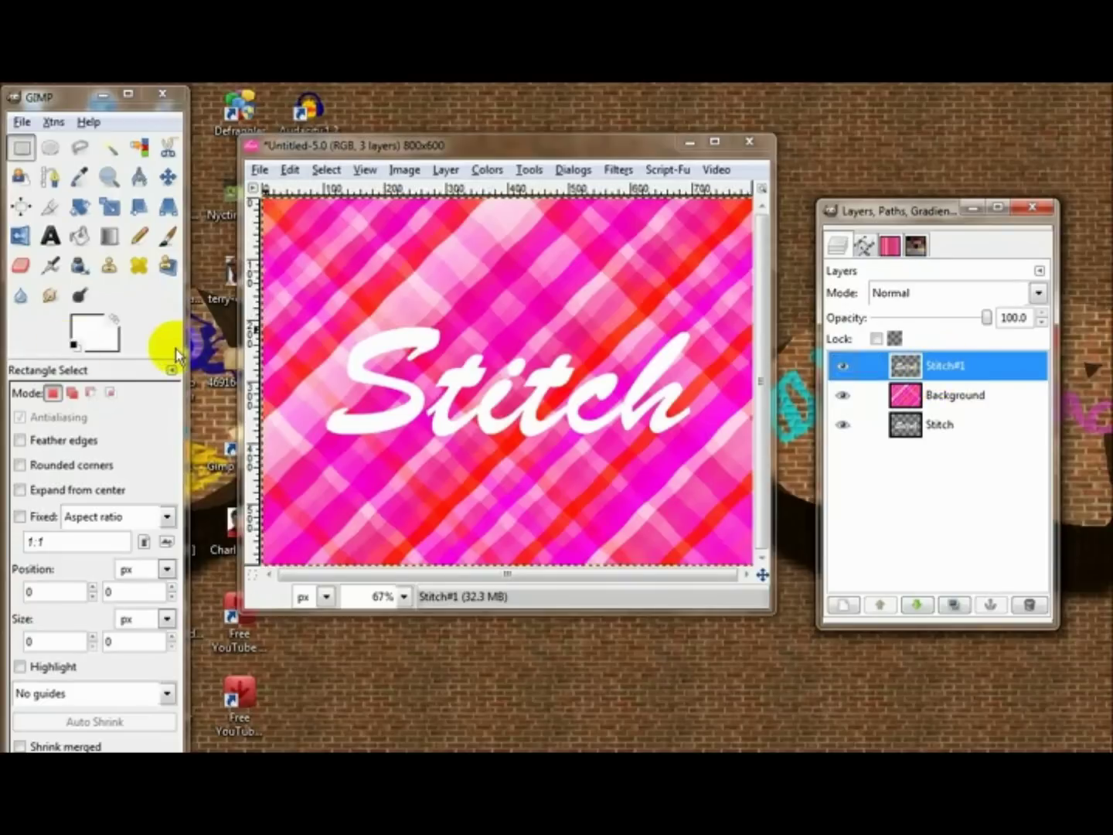
pyautogui.click(76, 344)
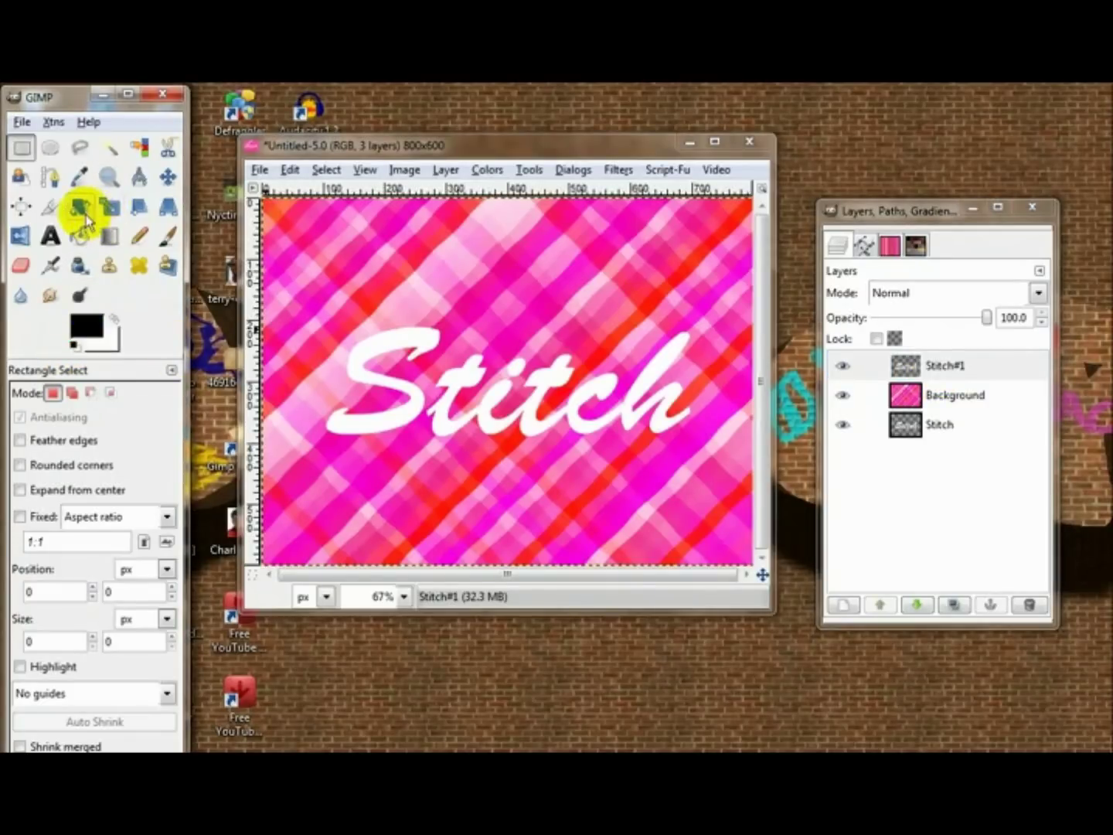
pyautogui.click(81, 217)
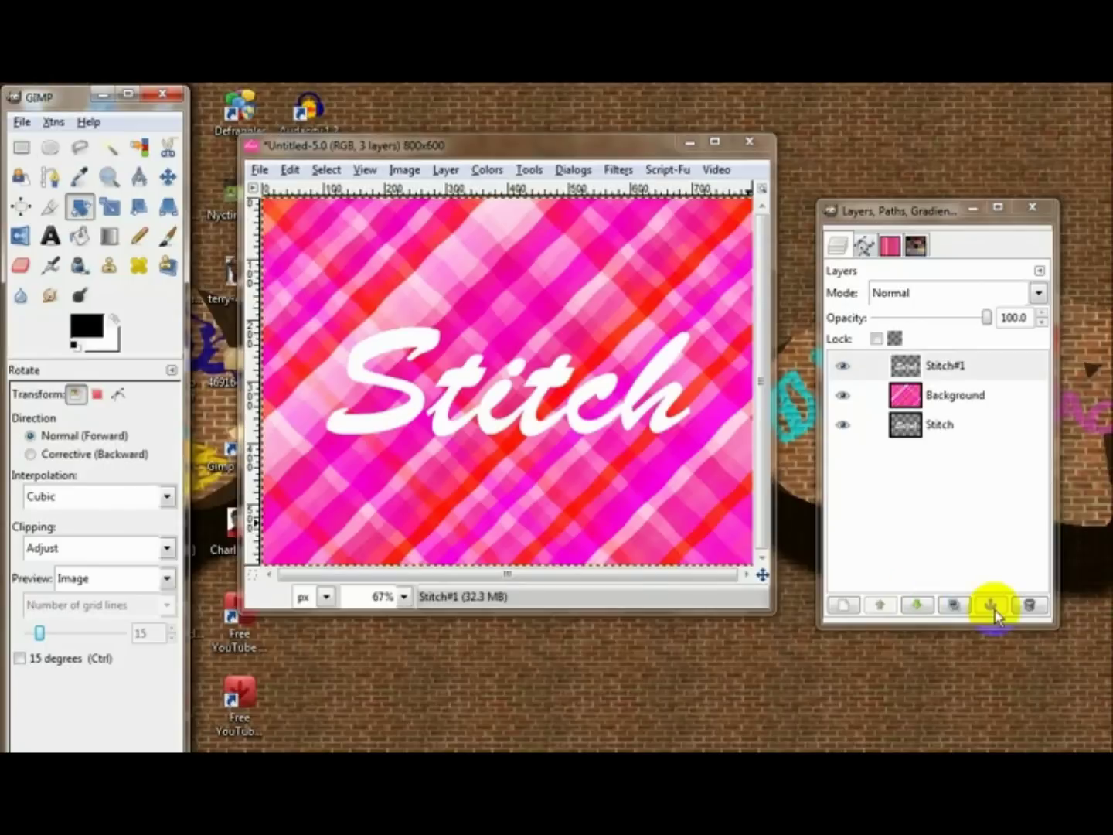
pyautogui.click(955, 609)
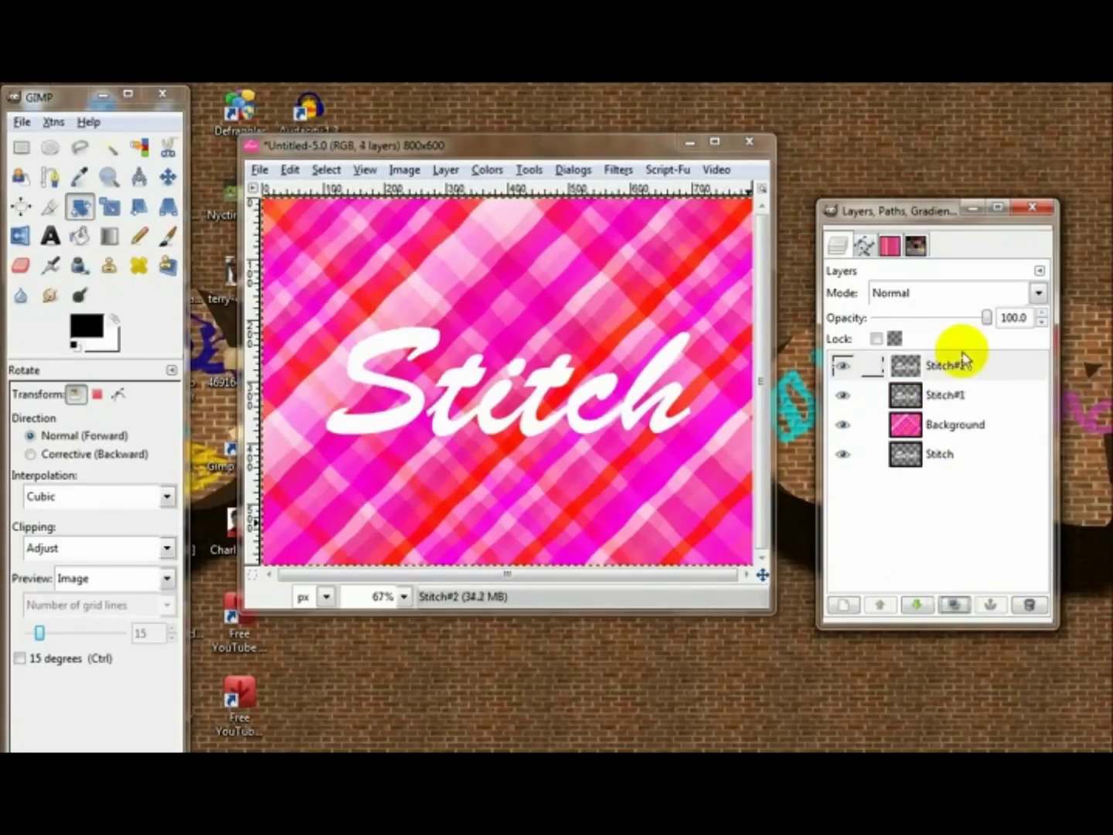
# Step: Rotate Stitch#2 by 45° and Stitch#1 by −45°
pyautogui.click(359, 380)
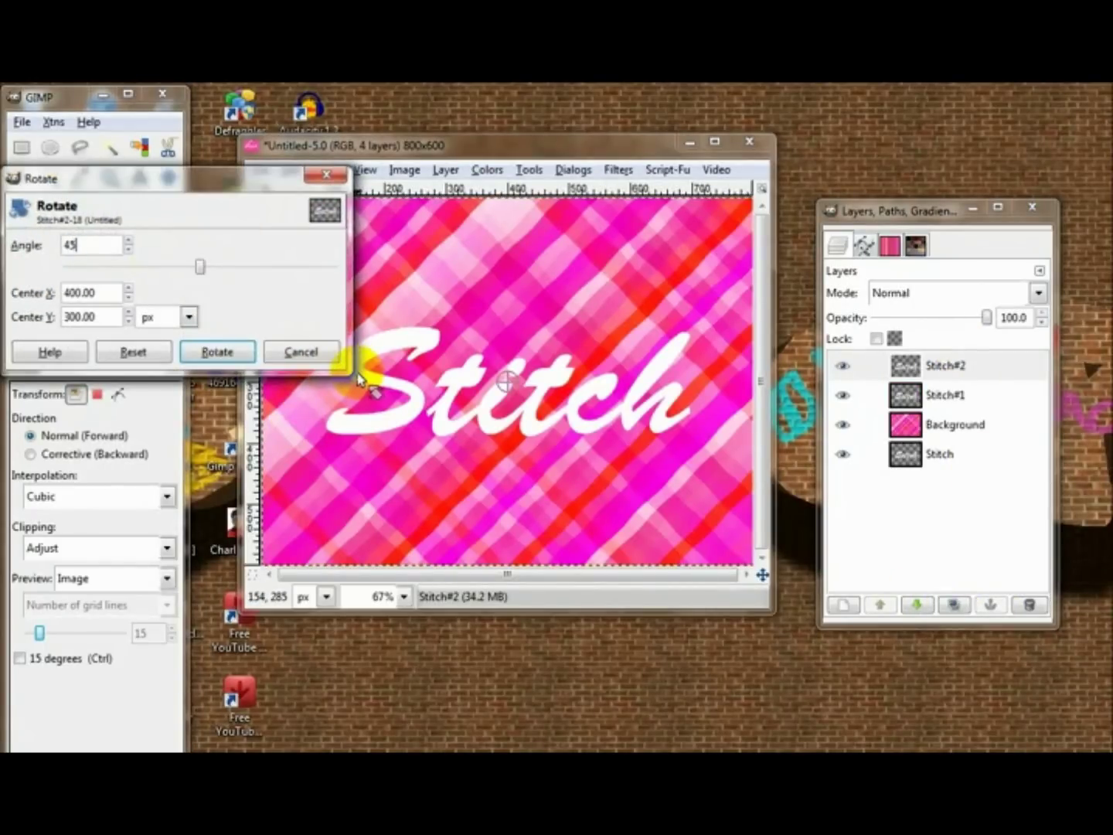
pyautogui.press('Tab')
pyautogui.click(220, 352)
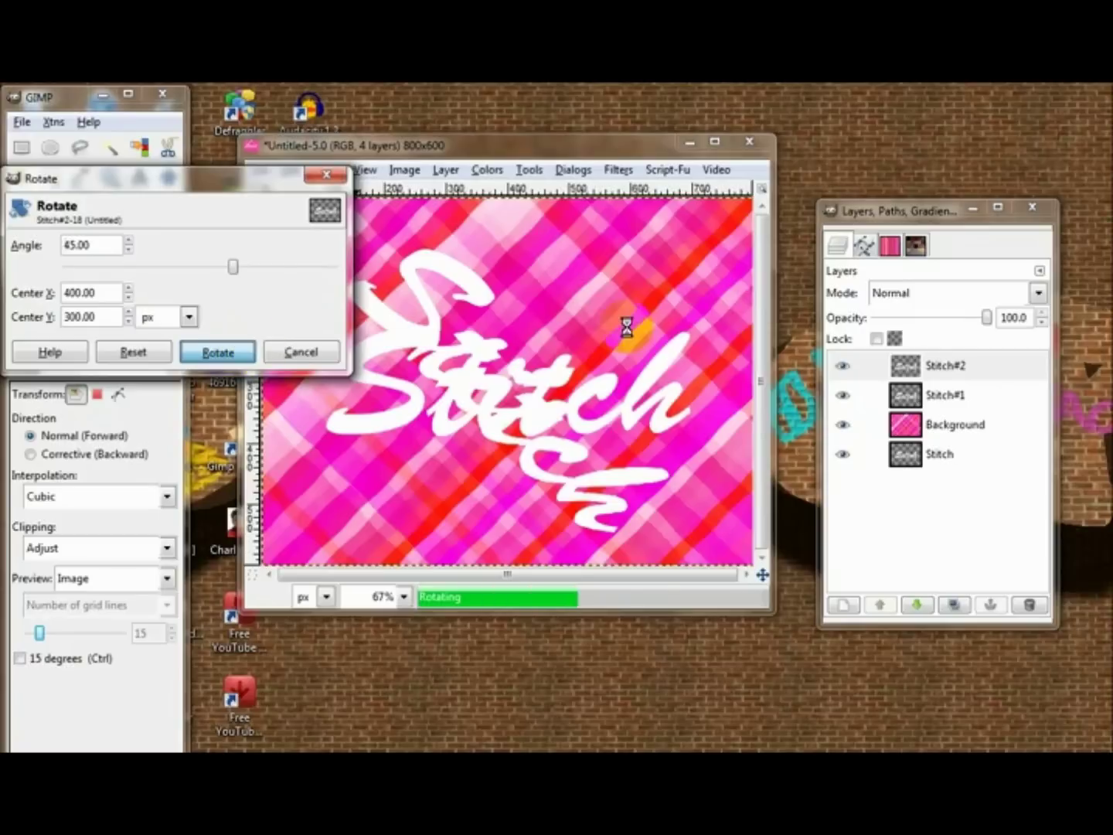
pyautogui.click(944, 395)
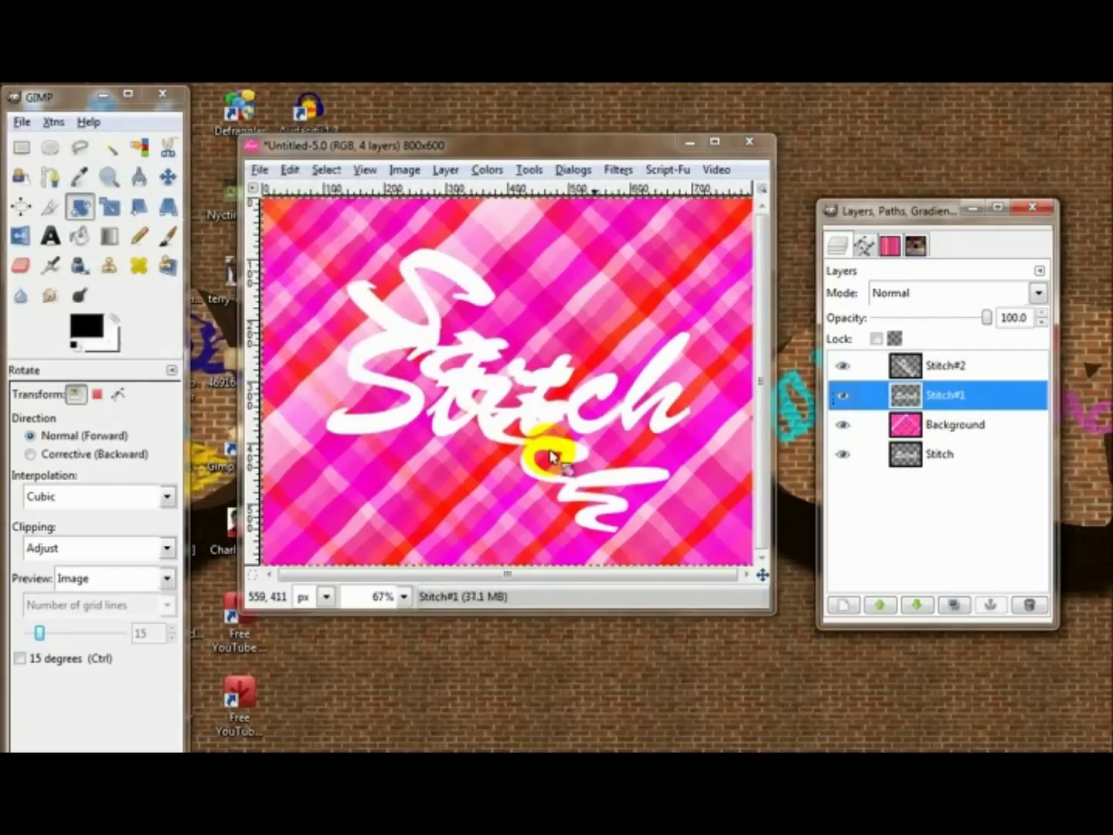
pyautogui.click(375, 431)
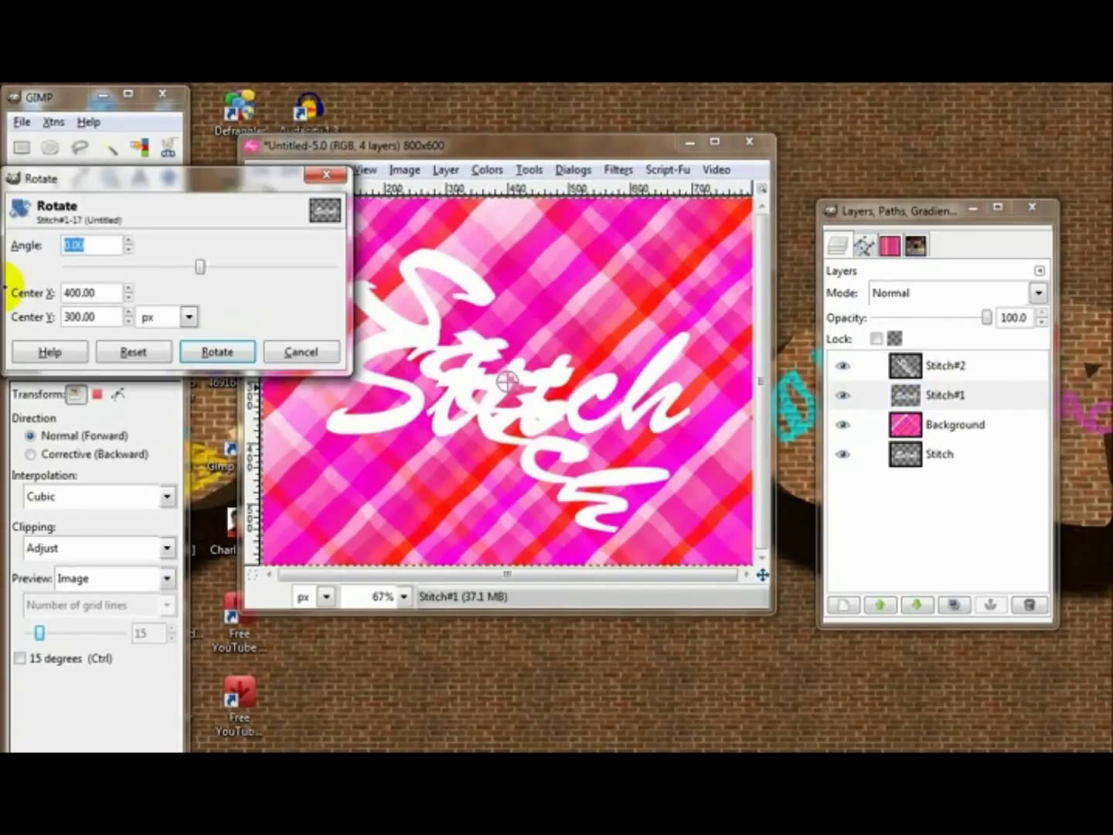
pyautogui.press('Tab')
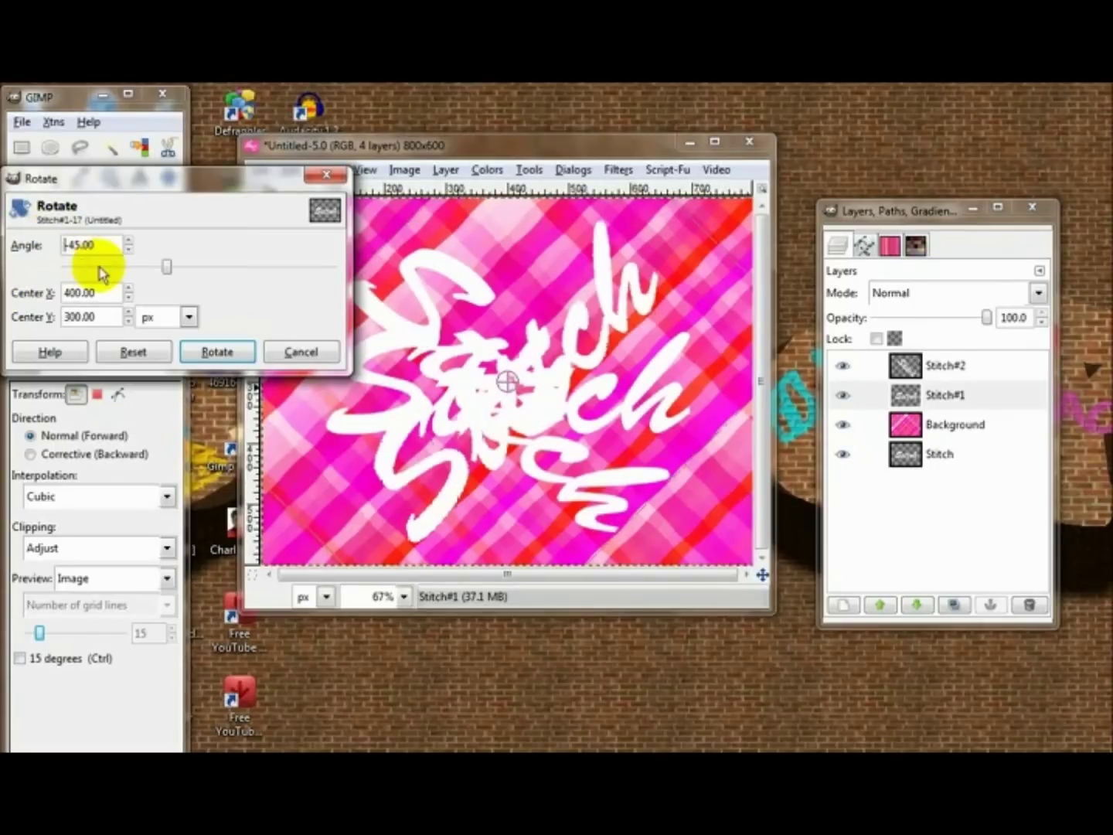
pyautogui.click(202, 352)
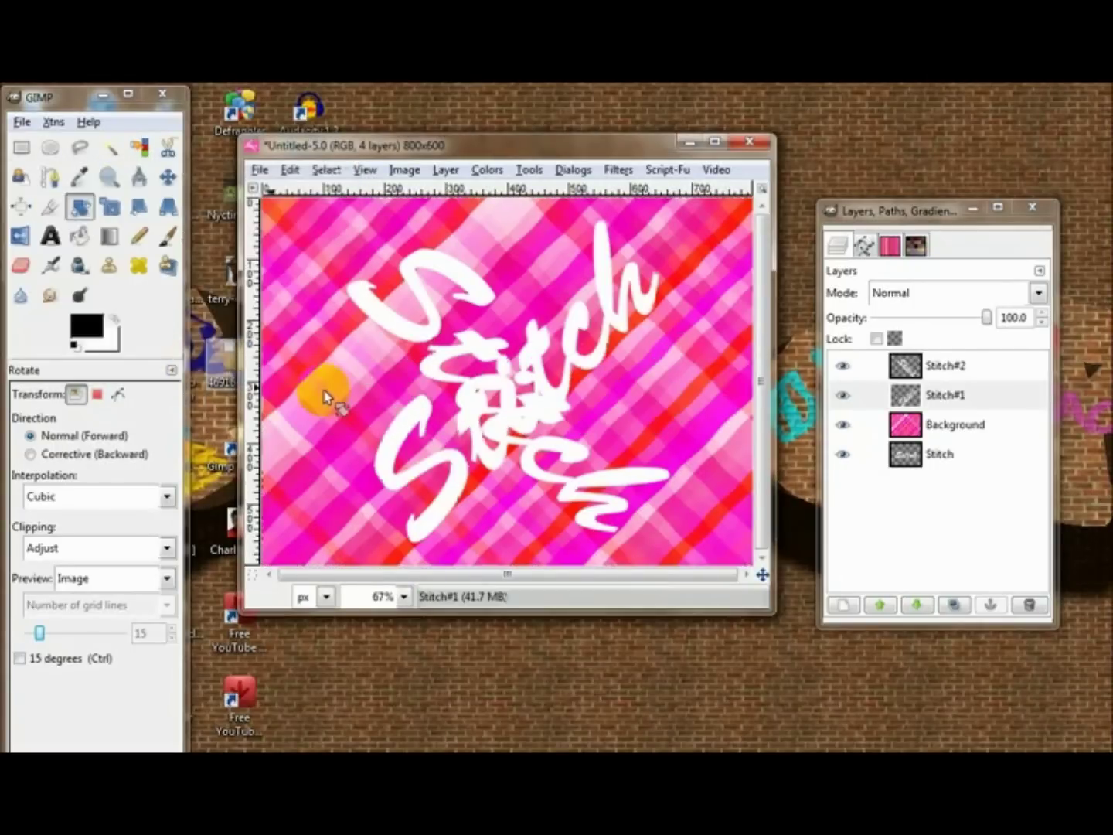
# Step: Duplicate the rotated Stitch#2 and Stitch#1 layers, then select Stitch#3
pyautogui.click(957, 368)
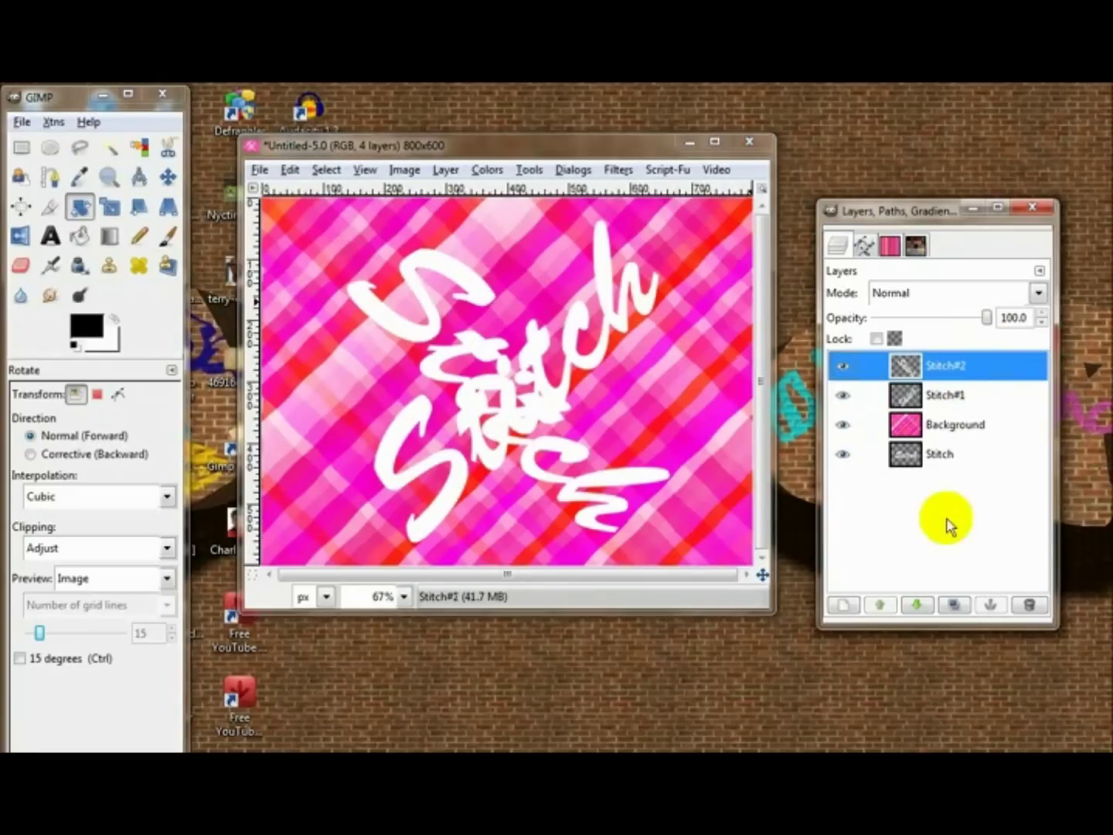
pyautogui.click(955, 603)
pyautogui.click(961, 427)
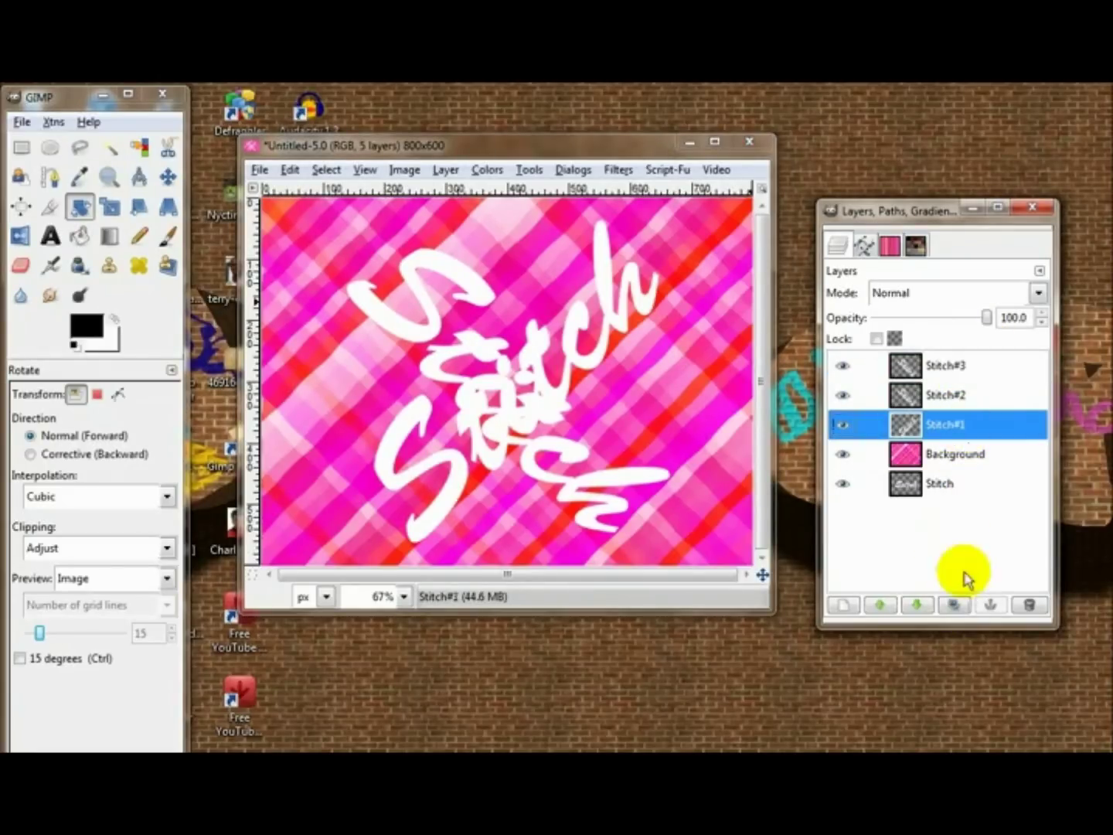
pyautogui.click(958, 604)
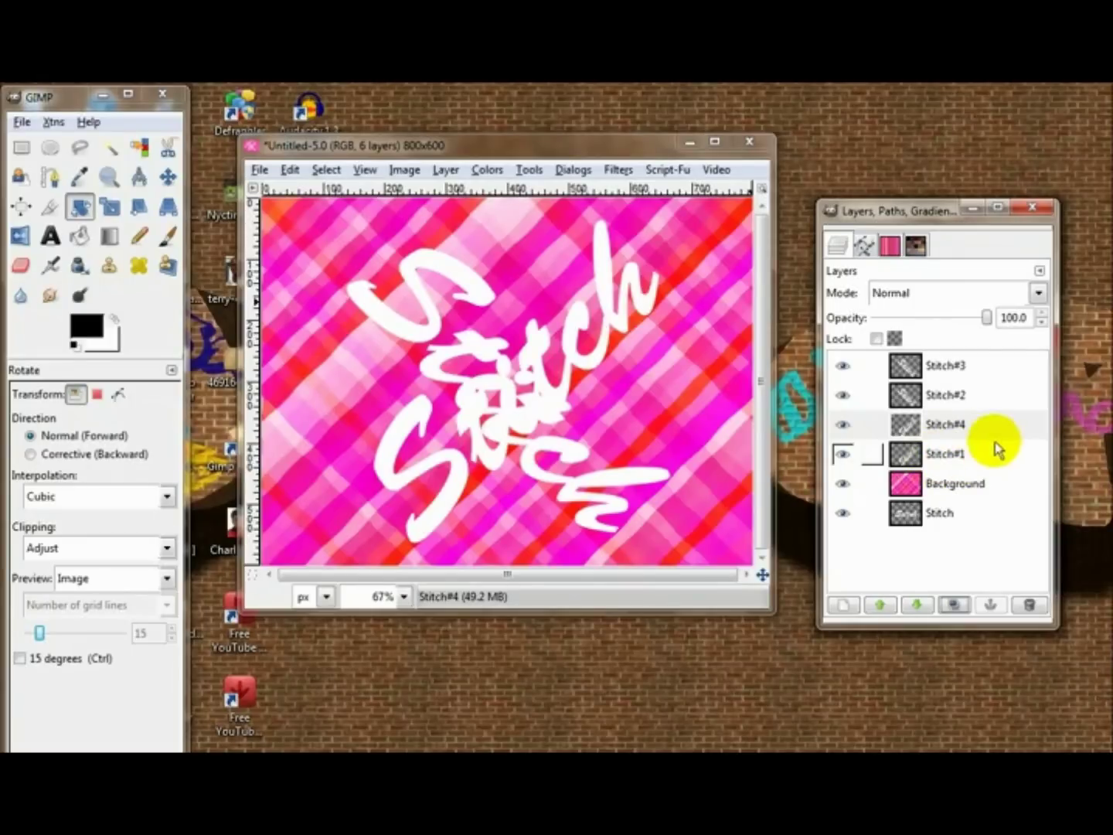
pyautogui.click(943, 365)
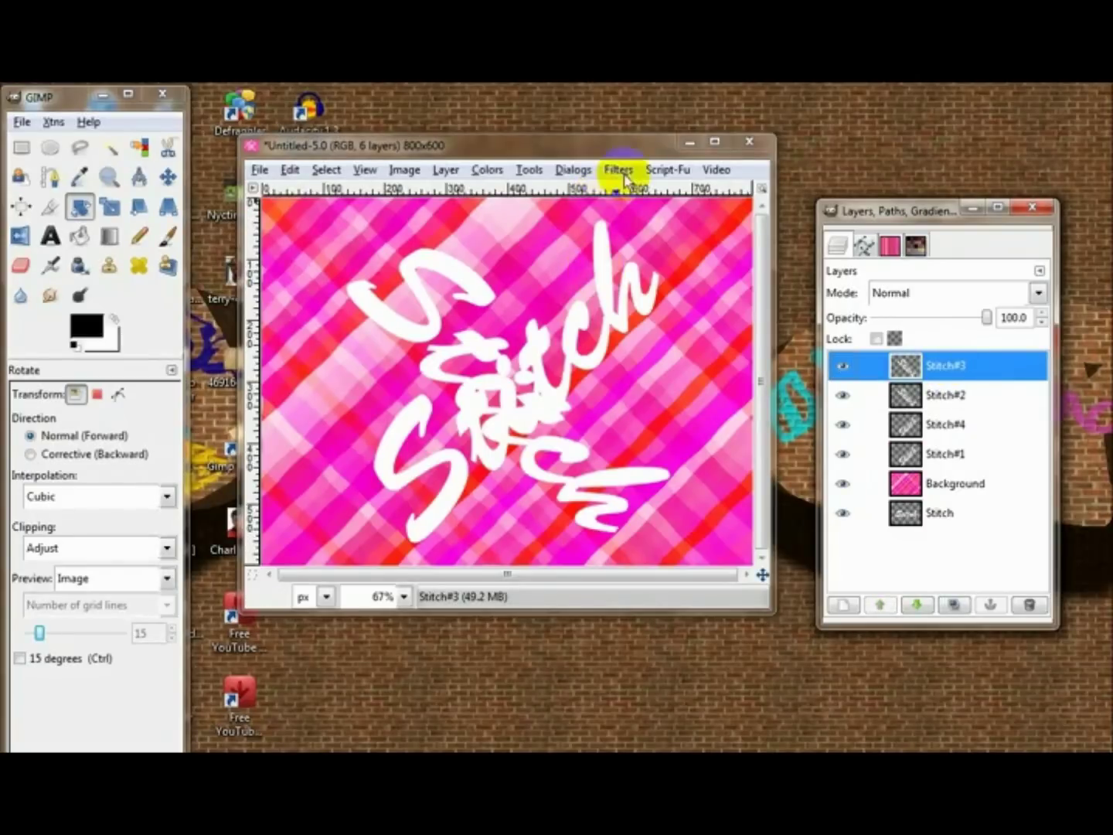
# Step: Apply a leftward Wind blast to the Stitch#3 layer
pyautogui.click(618, 170)
pyautogui.moveTo(800, 310)
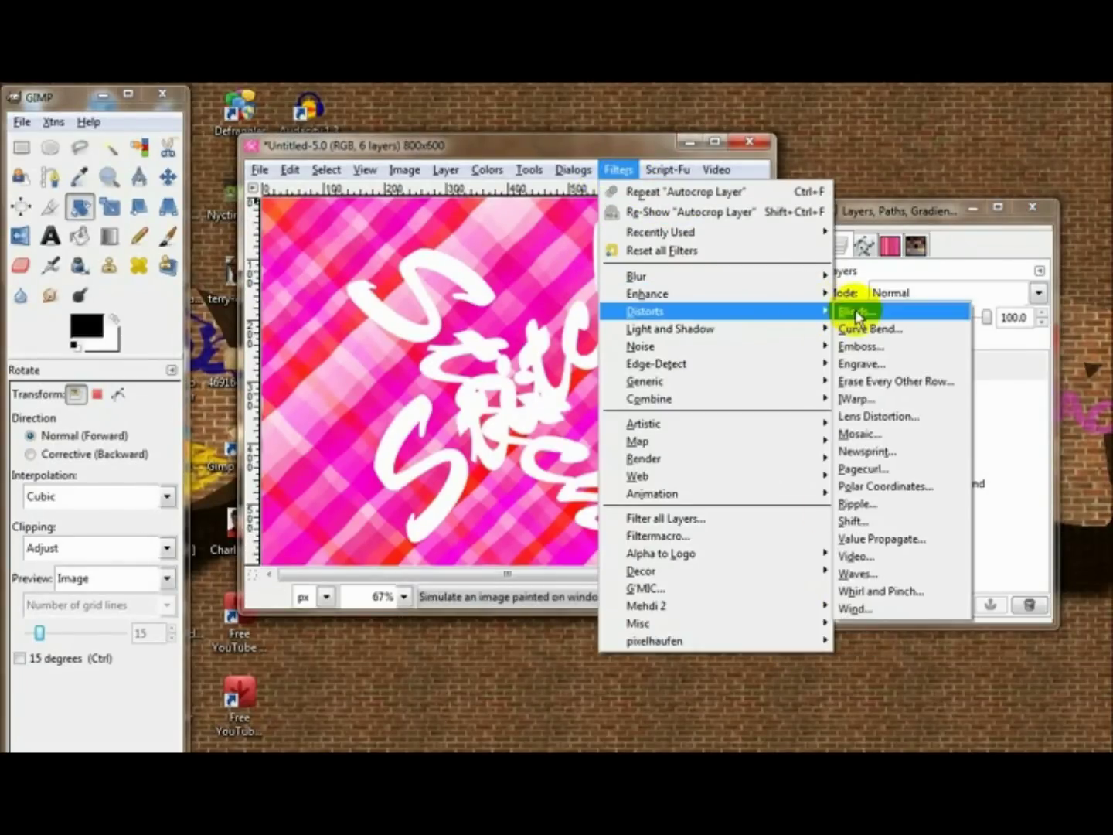
pyautogui.click(860, 610)
pyautogui.moveTo(313, 426); pyautogui.dragTo(304, 423)
pyautogui.moveTo(240, 483); pyautogui.dragTo(267, 425)
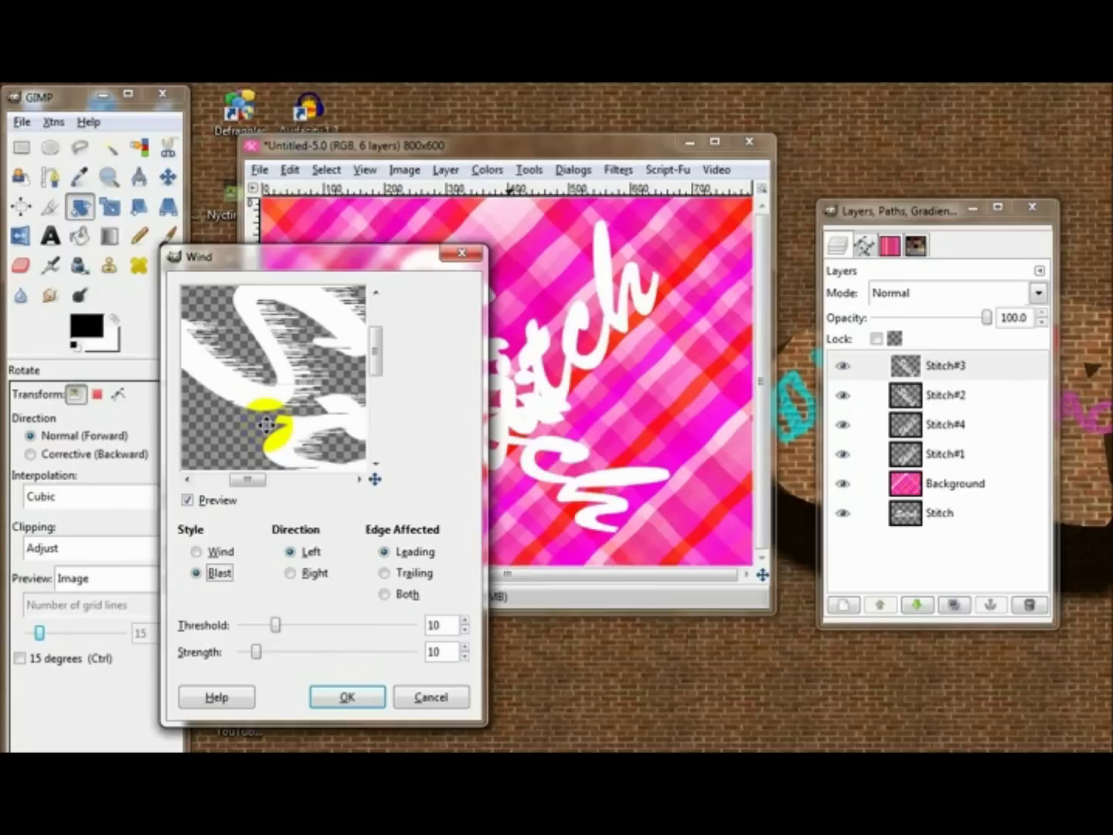
pyautogui.click(347, 698)
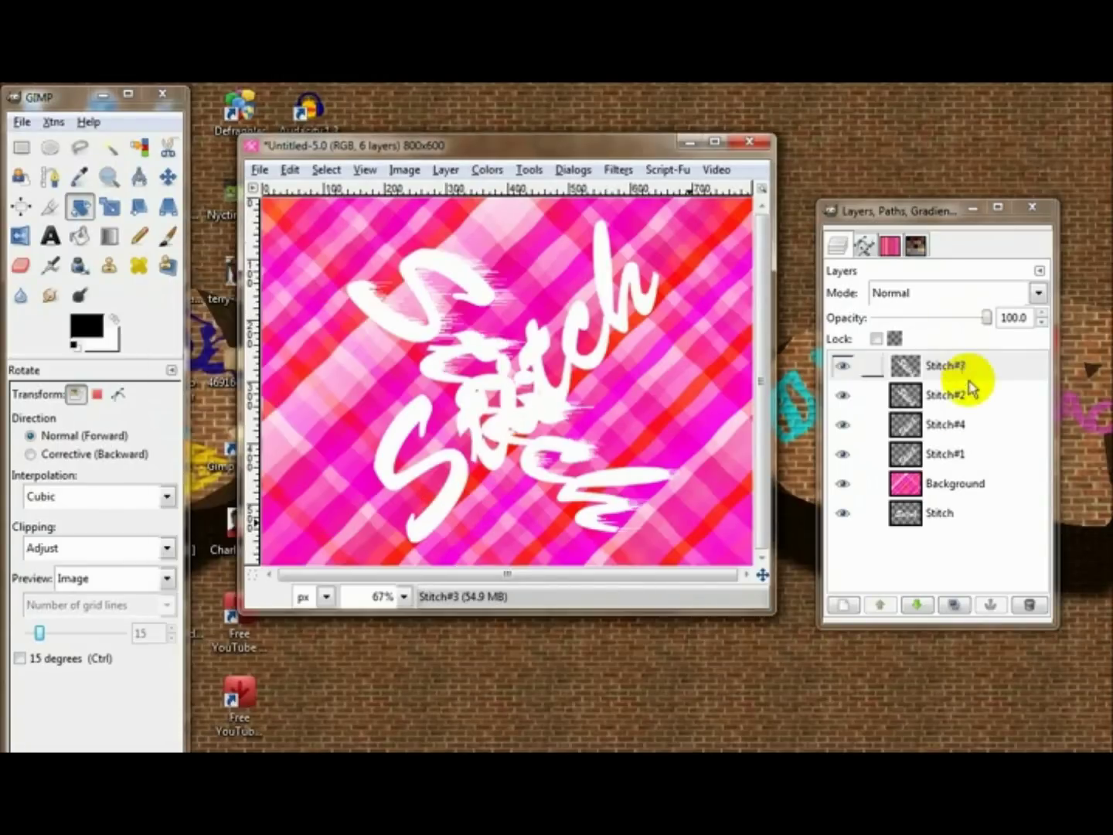
# Step: Apply a rightward Wind blast to the Stitch#2 layer
pyautogui.click(949, 394)
pyautogui.click(630, 183)
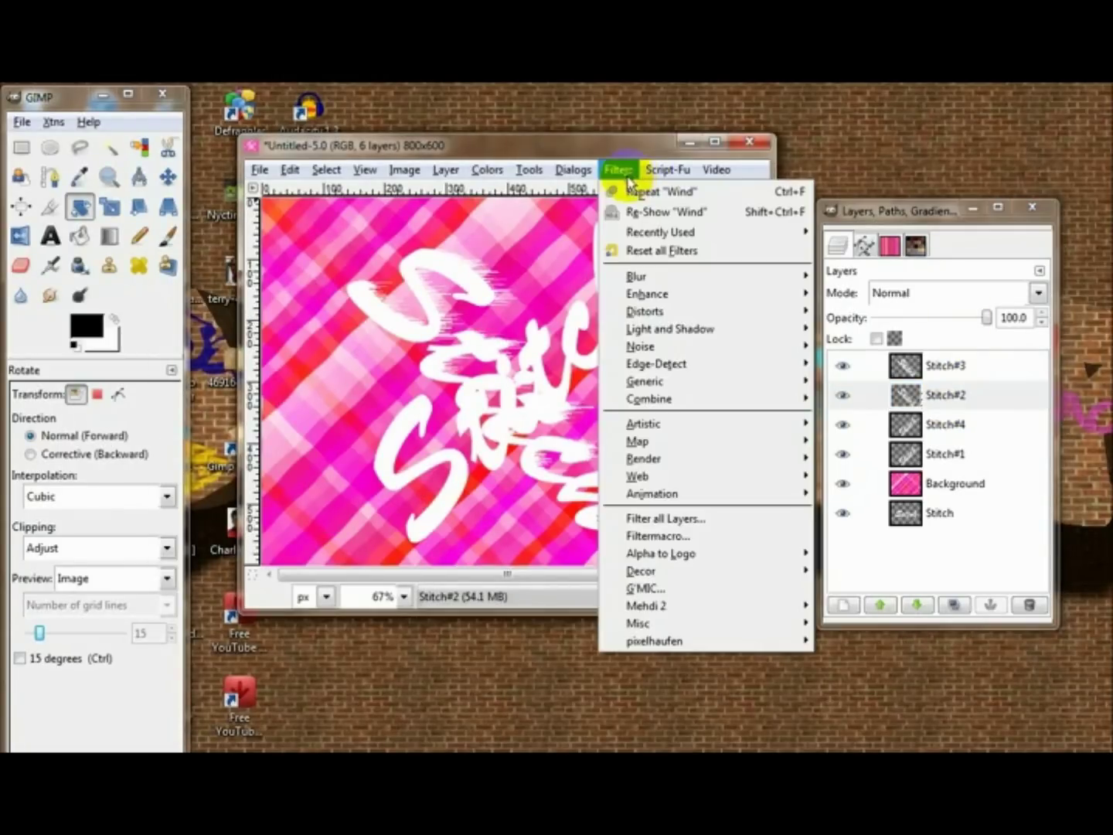
pyautogui.click(636, 211)
pyautogui.click(174, 435)
pyautogui.click(232, 567)
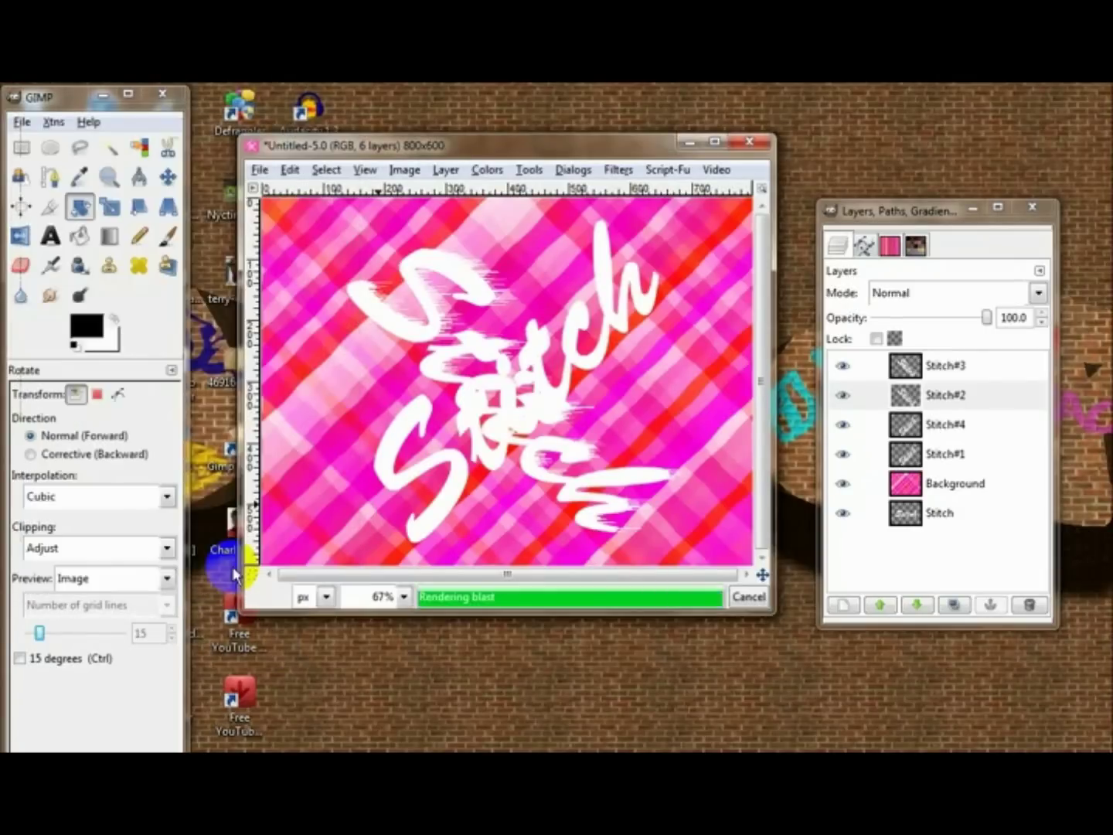
# Step: Repeat the rightward Wind on Stitch#4, then a leftward Wind blast on Stitch#1
pyautogui.click(927, 423)
pyautogui.click(618, 169)
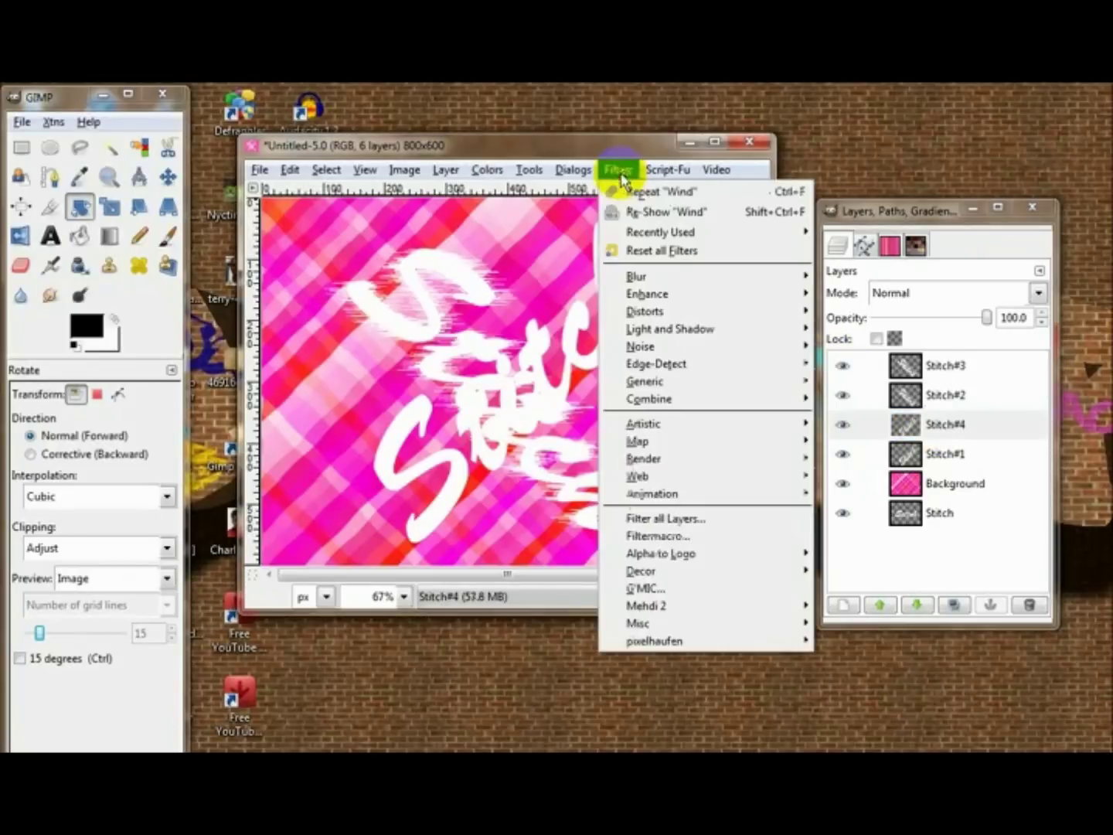
pyautogui.click(614, 187)
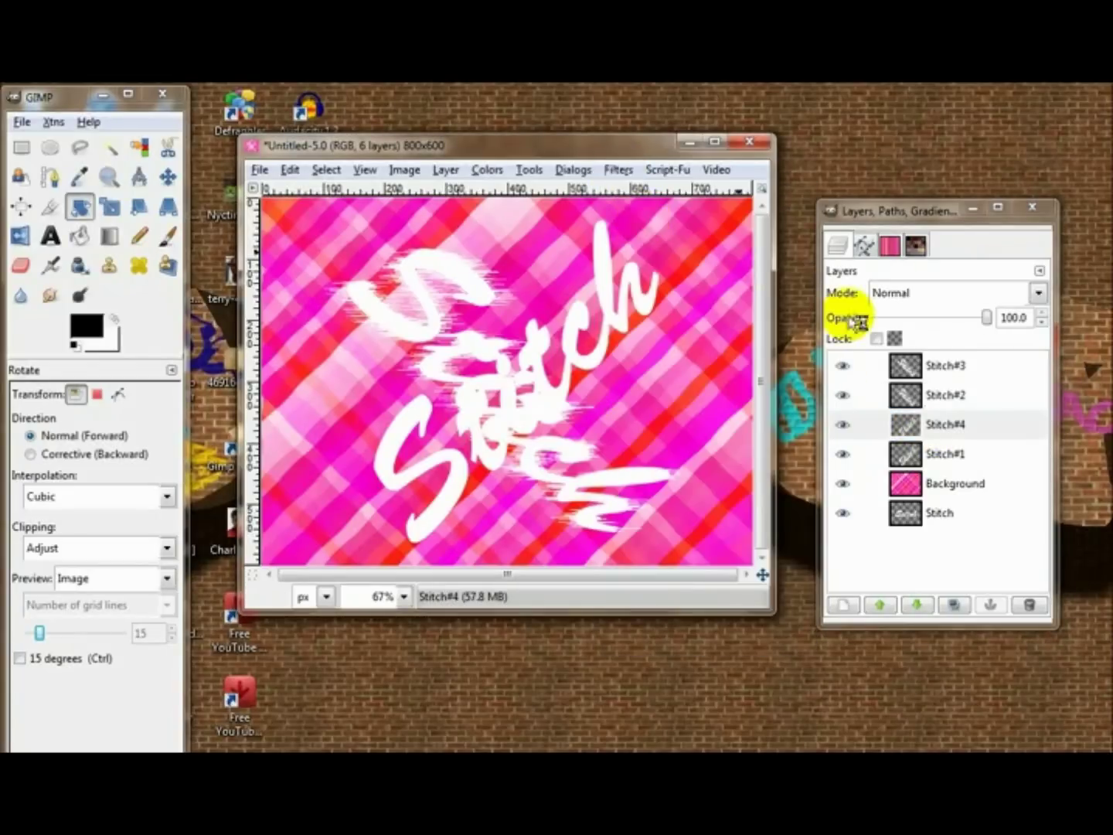
pyautogui.click(943, 458)
pyautogui.click(616, 168)
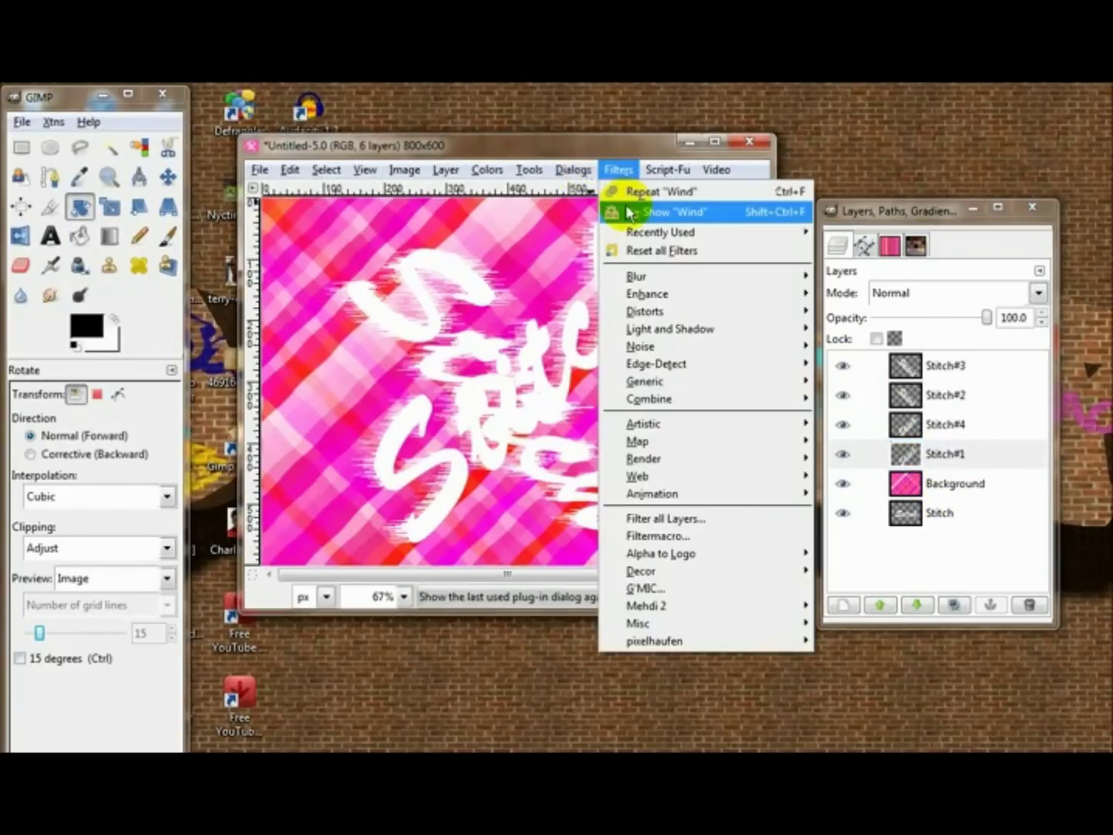
pyautogui.click(629, 214)
pyautogui.click(152, 415)
pyautogui.click(208, 558)
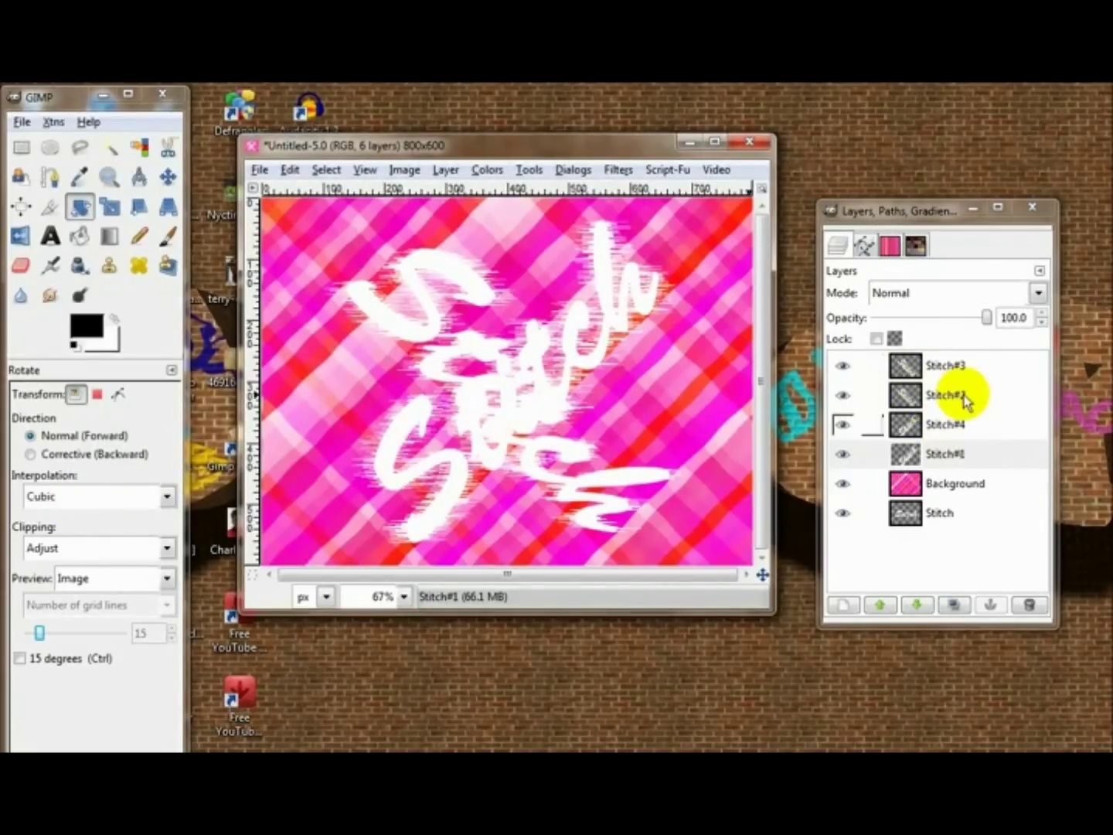
# Step: Merge Stitch#3 down into Stitch#2 and Stitch#4 into Stitch#1, ending with Stitch#2 selected
pyautogui.rightClick(954, 373)
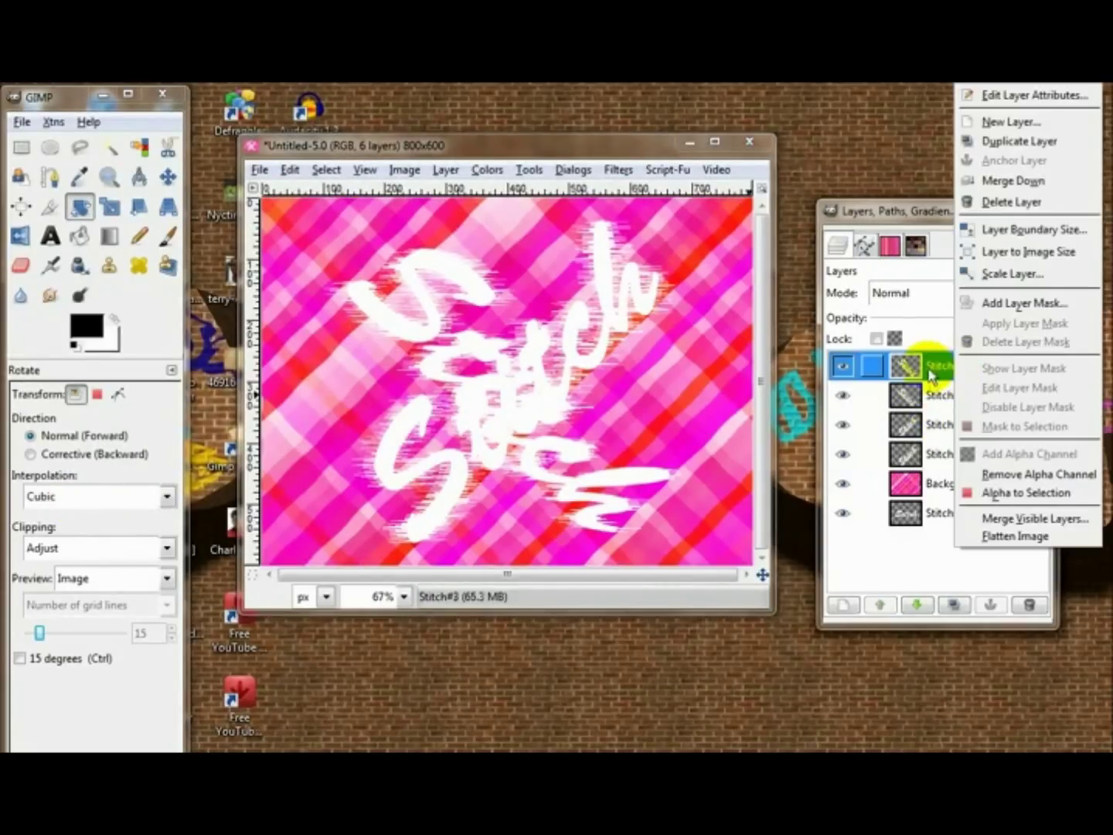
pyautogui.click(992, 181)
pyautogui.click(931, 403)
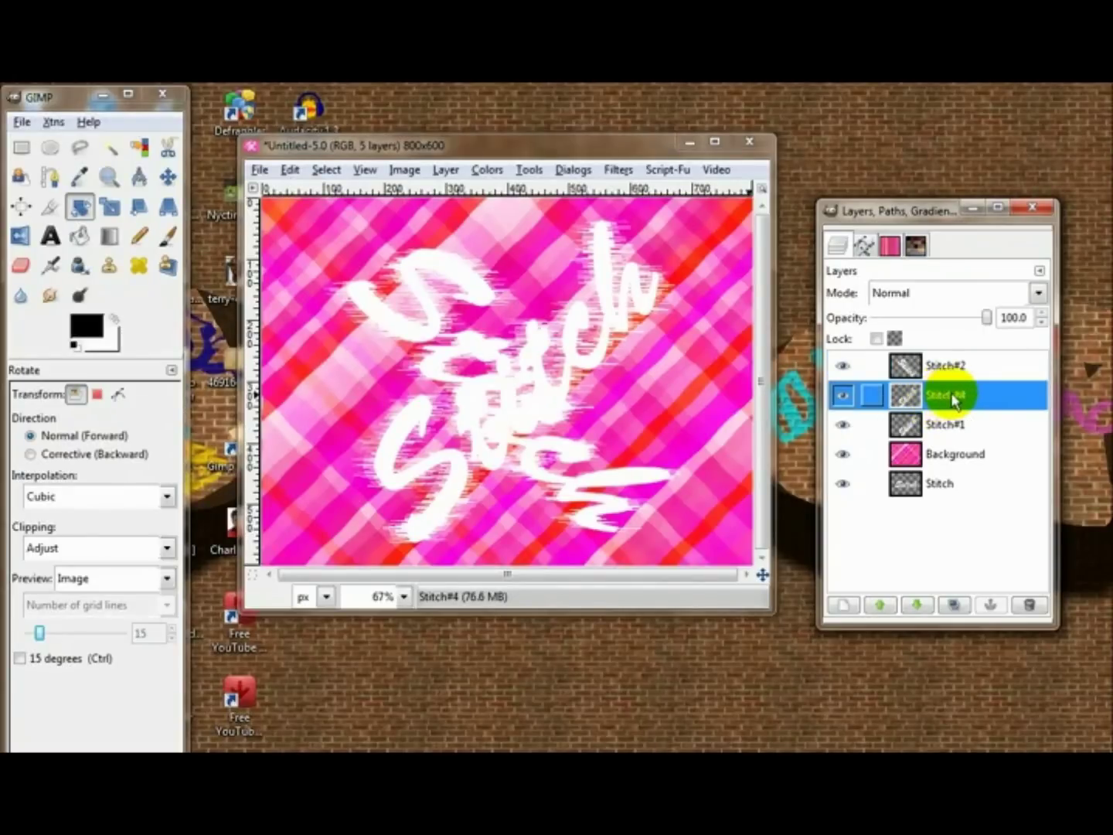
pyautogui.rightClick(943, 399)
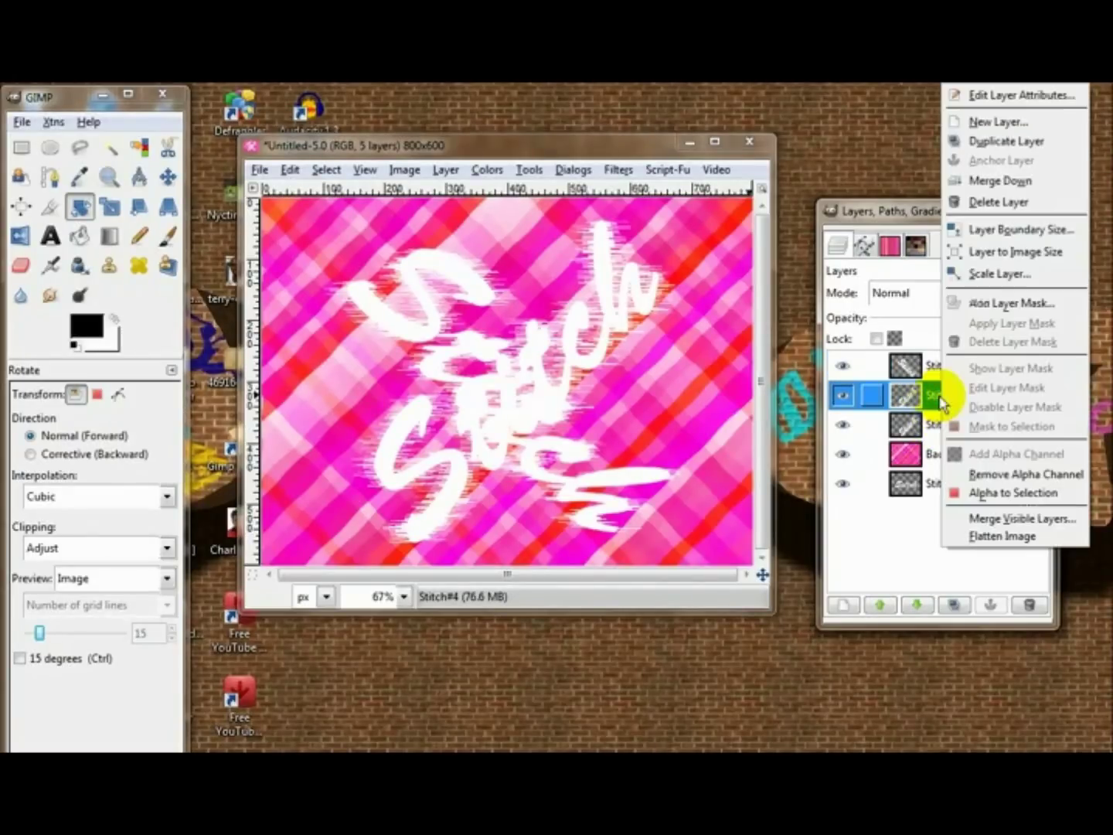
pyautogui.click(992, 178)
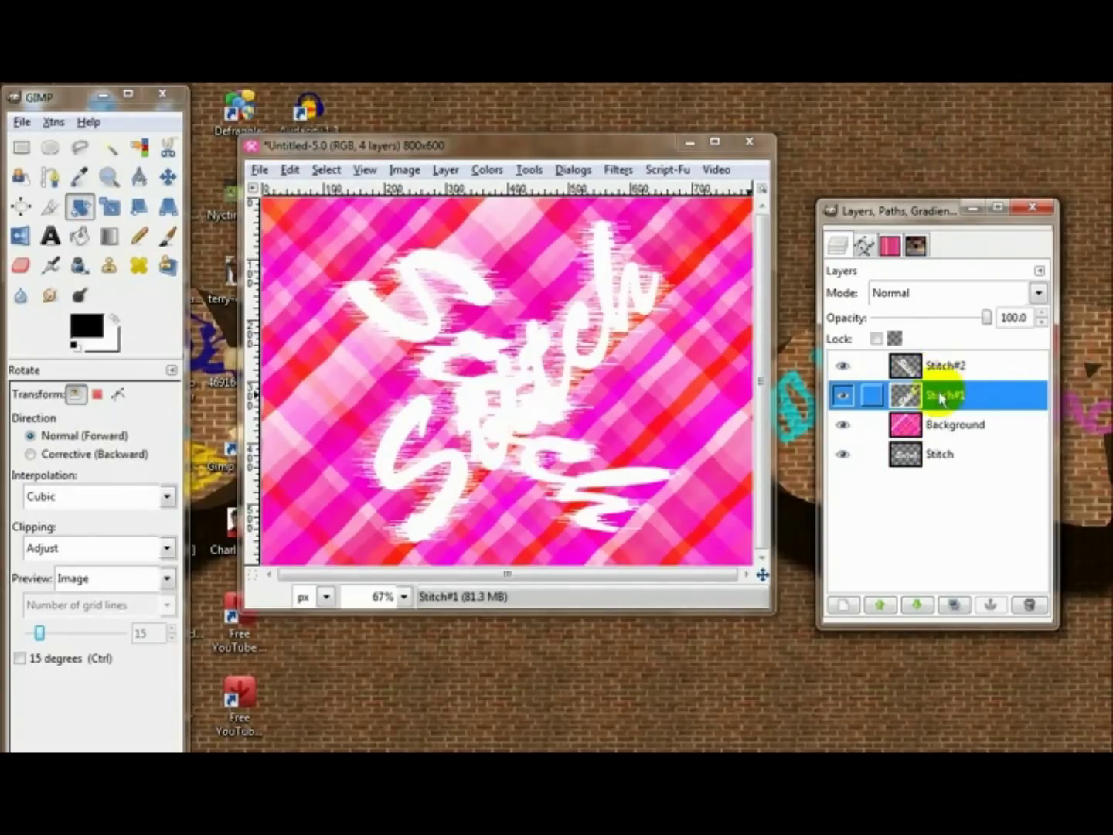
pyautogui.click(937, 369)
pyautogui.click(936, 390)
pyautogui.click(940, 368)
pyautogui.click(937, 385)
pyautogui.click(941, 367)
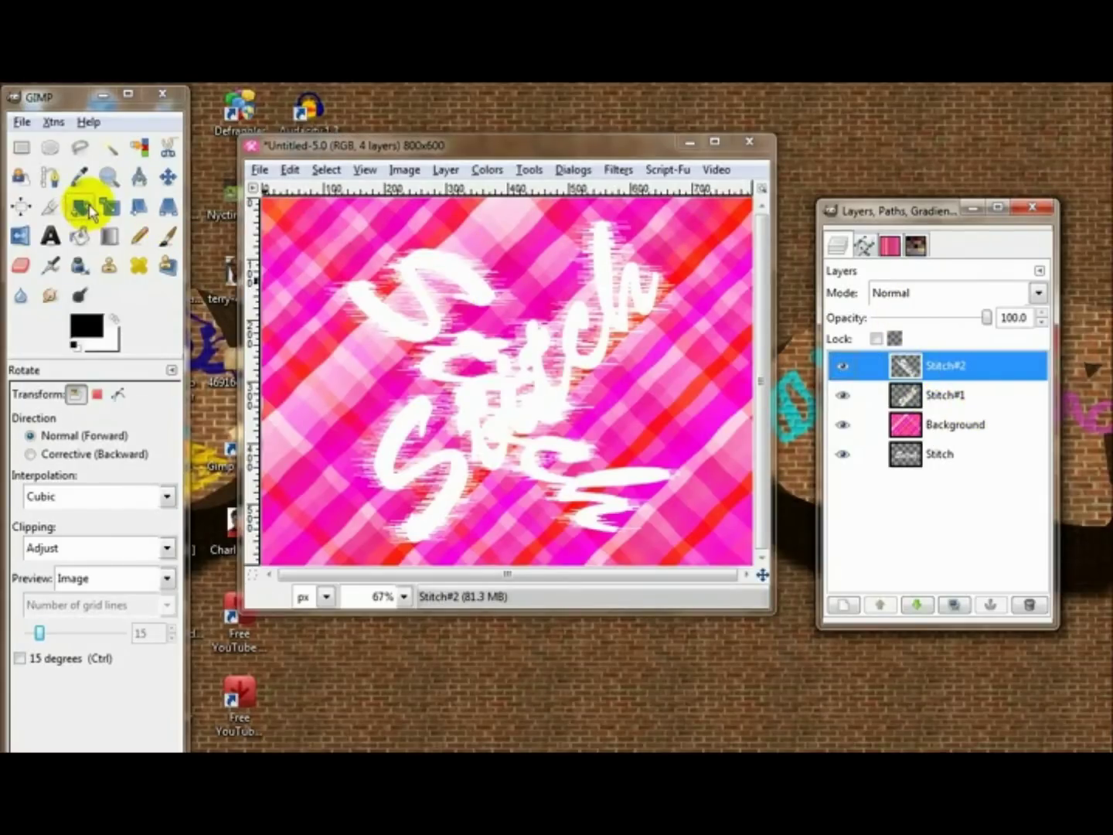
# Step: Rotate Stitch#2 by −45° and Stitch#1 by 45° to level the streaked text
pyautogui.click(377, 316)
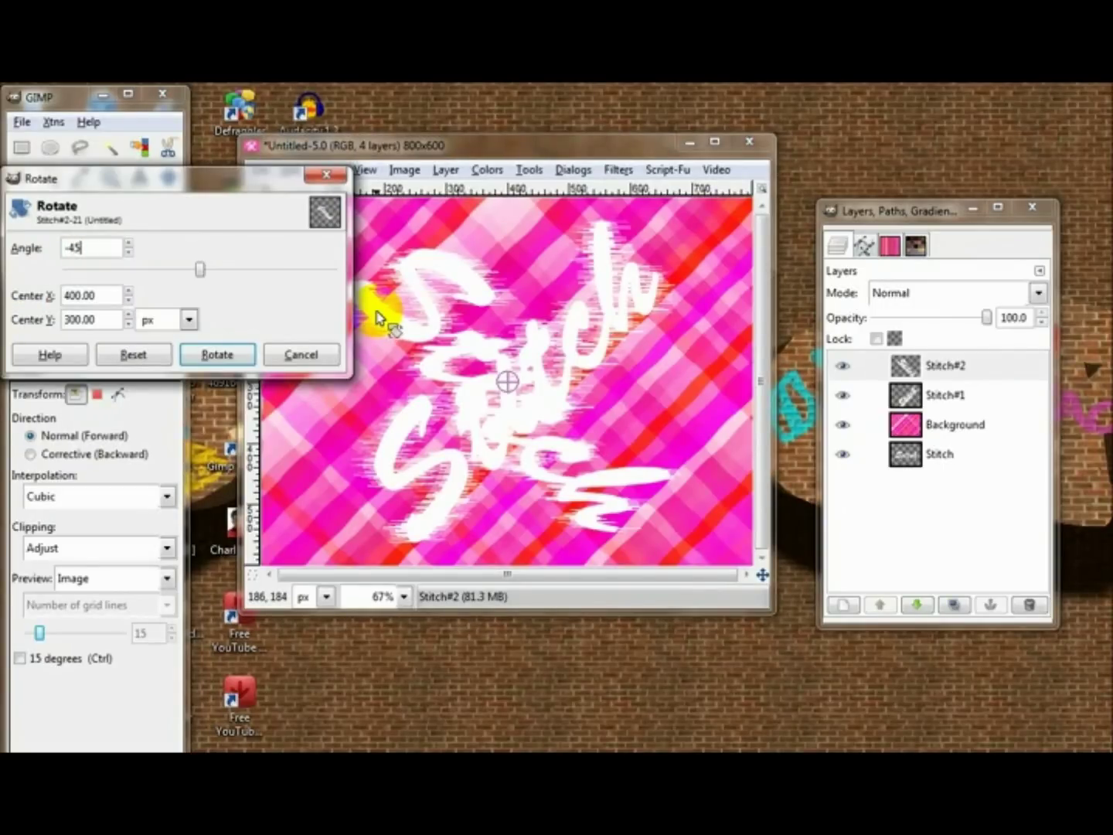
pyautogui.press('Tab')
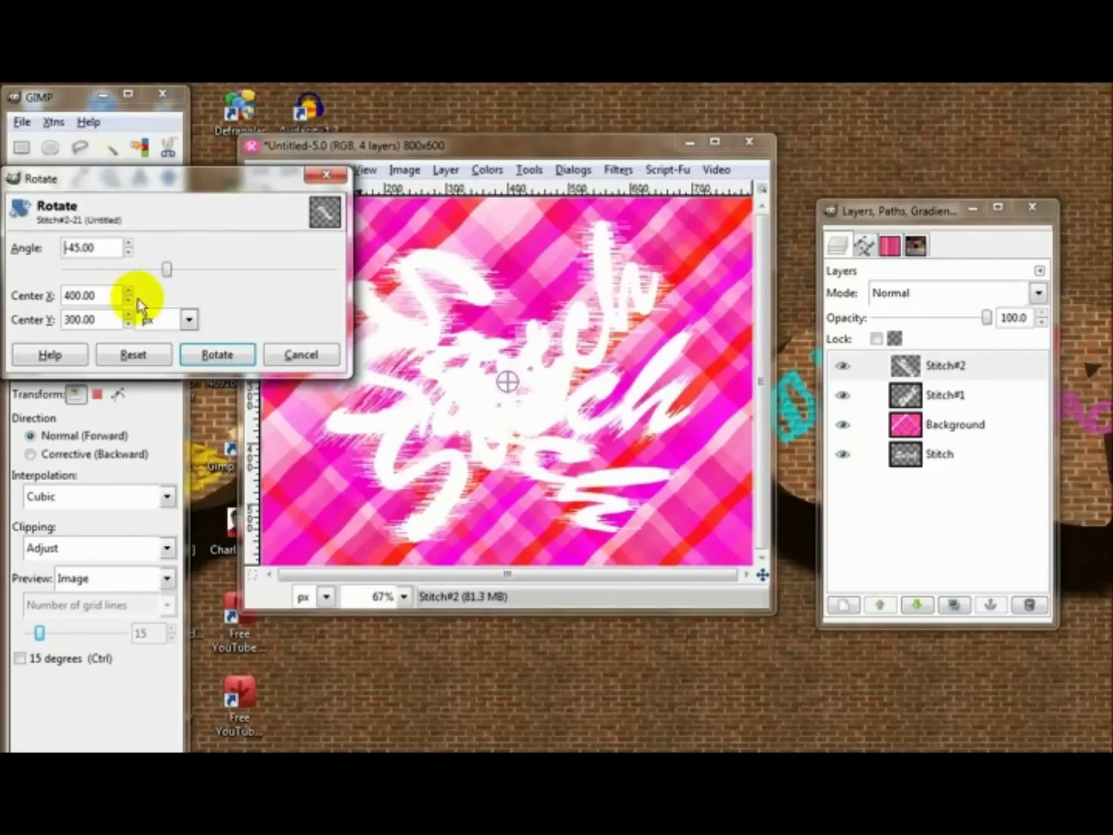
pyautogui.click(219, 354)
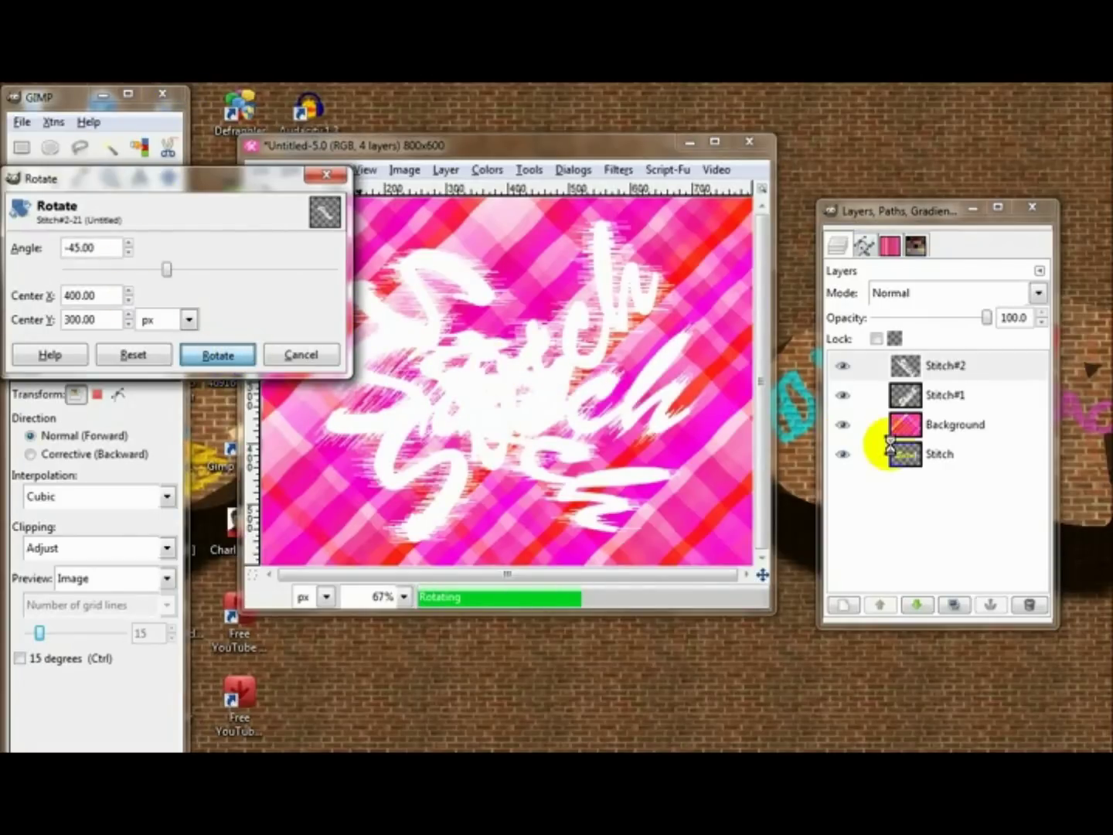
pyautogui.click(953, 402)
pyautogui.click(641, 308)
pyautogui.write('45')
pyautogui.press('Return')
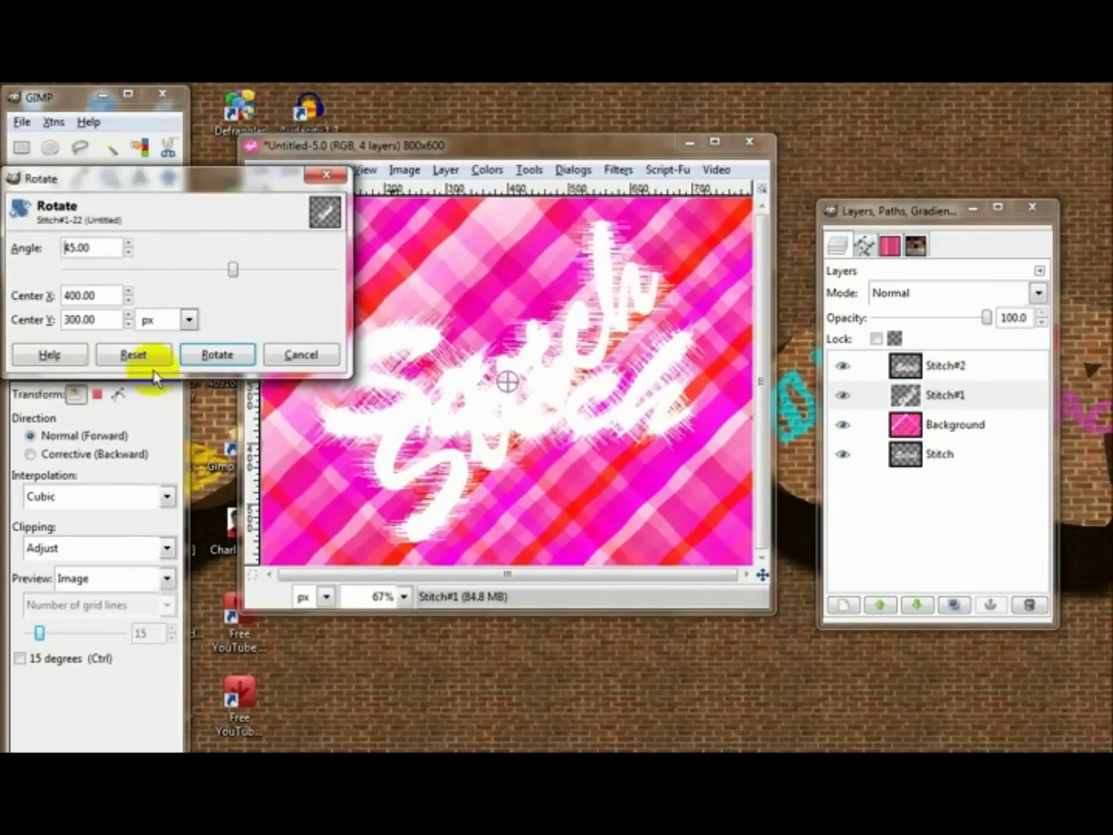
pyautogui.click(219, 356)
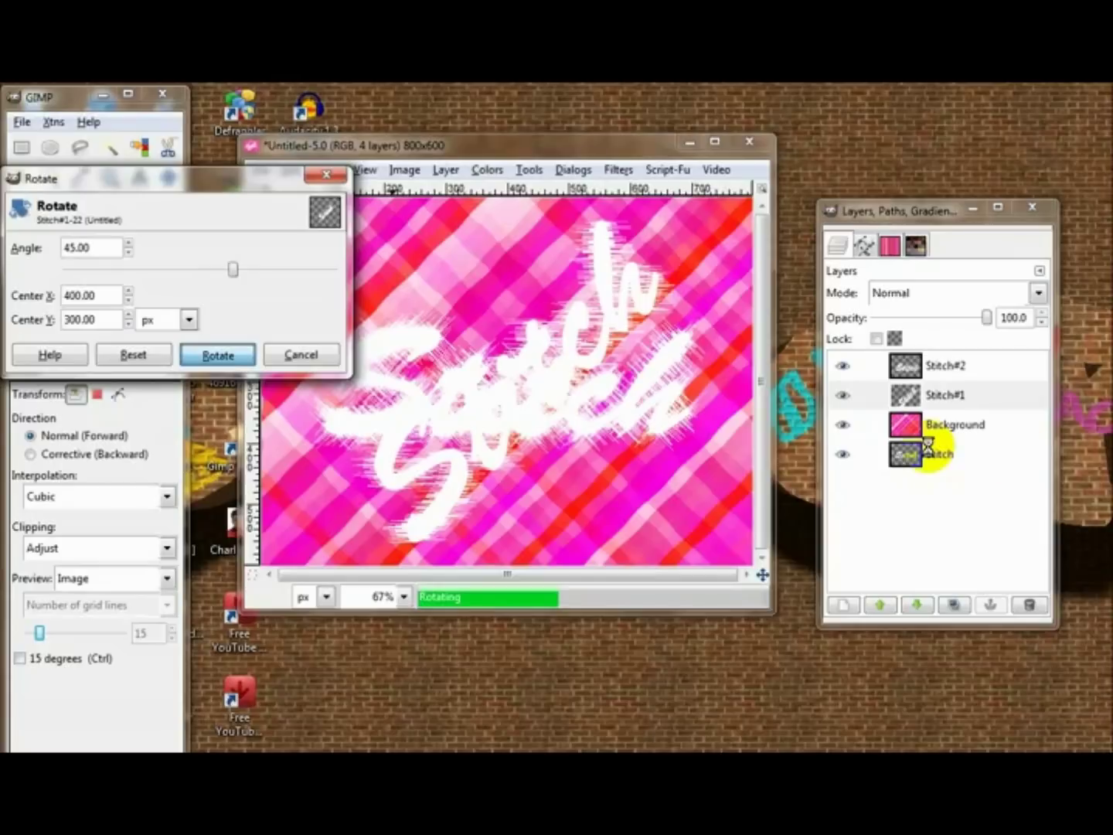
# Step: Merge Stitch#2 down into Stitch#1 and move the Stitch layer to the top
pyautogui.rightClick(955, 374)
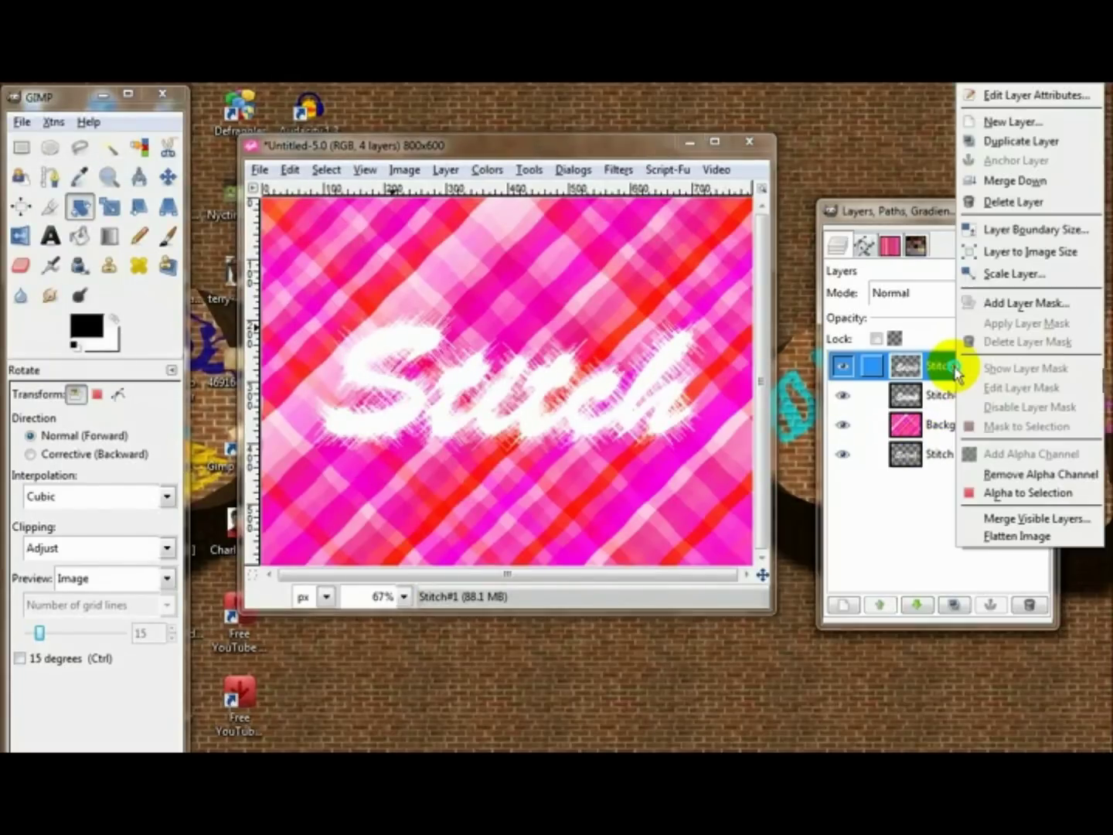
pyautogui.click(1001, 180)
pyautogui.moveTo(943, 433); pyautogui.dragTo(964, 365)
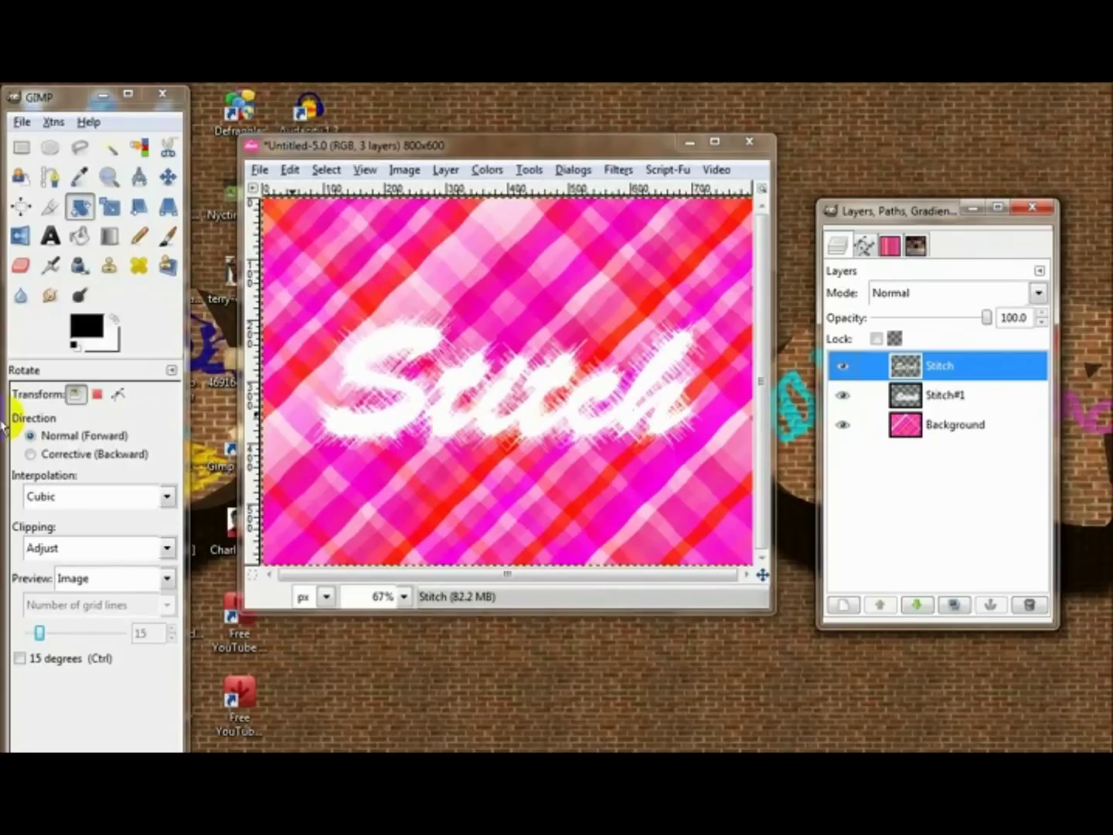
# Step: Apply the Chisel decoration to the Stitch text, creating a Stitch bevel layer
pyautogui.click(623, 171)
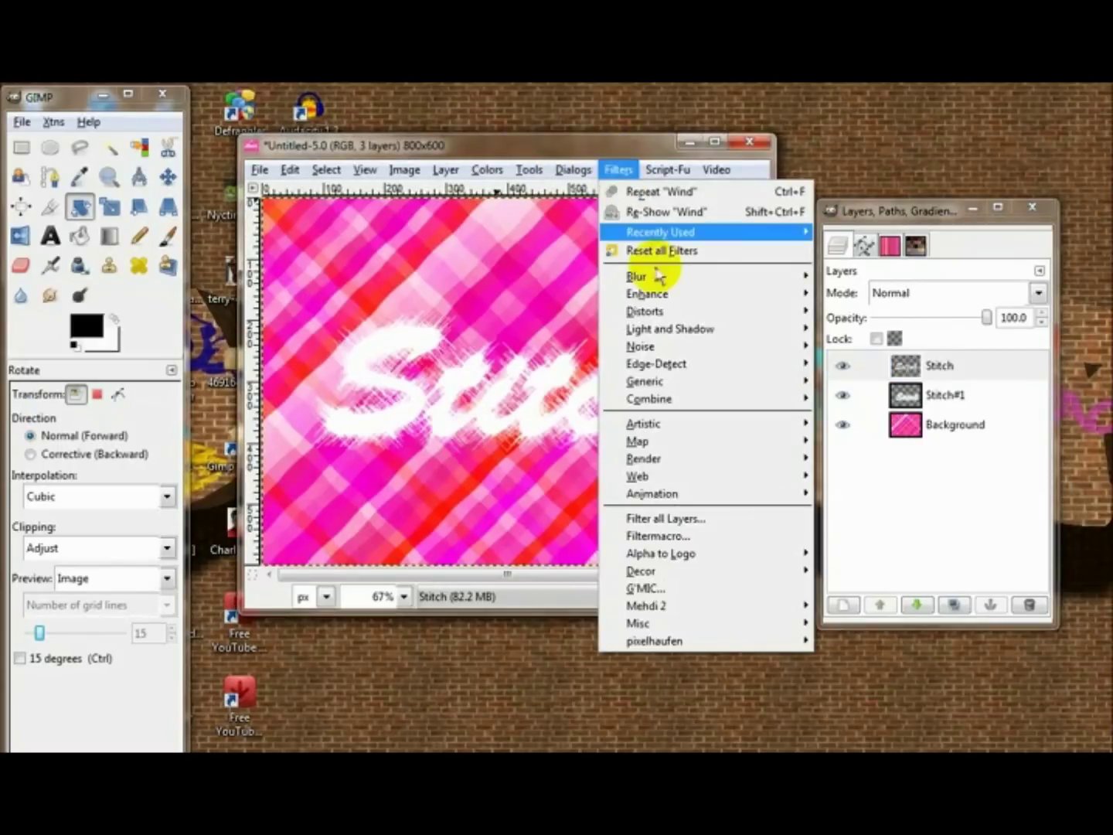
pyautogui.moveTo(798, 563)
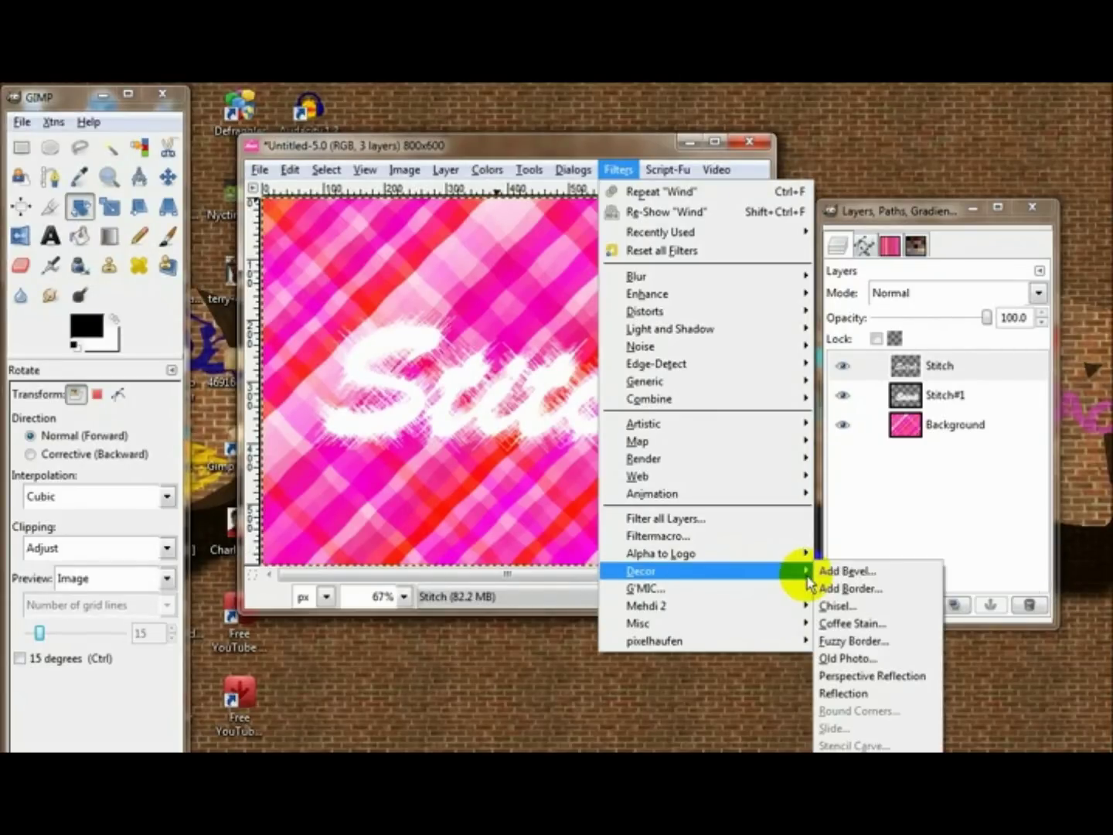
pyautogui.click(841, 606)
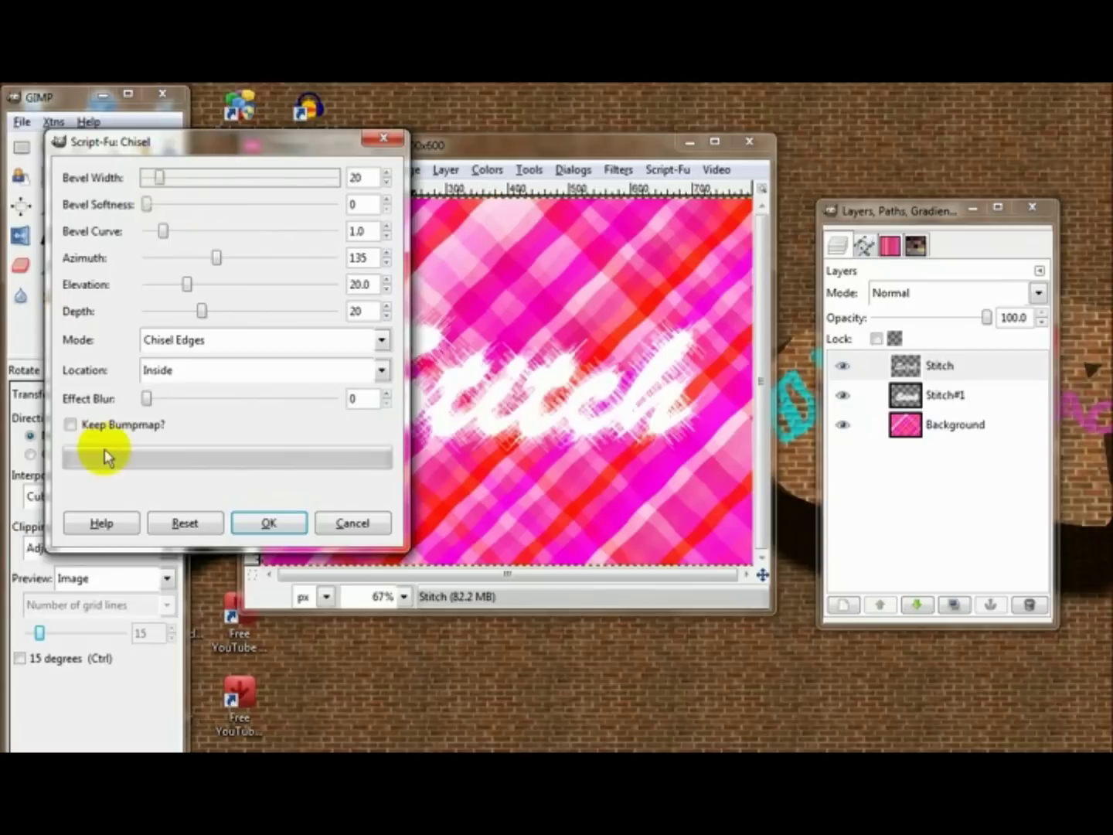
pyautogui.click(248, 523)
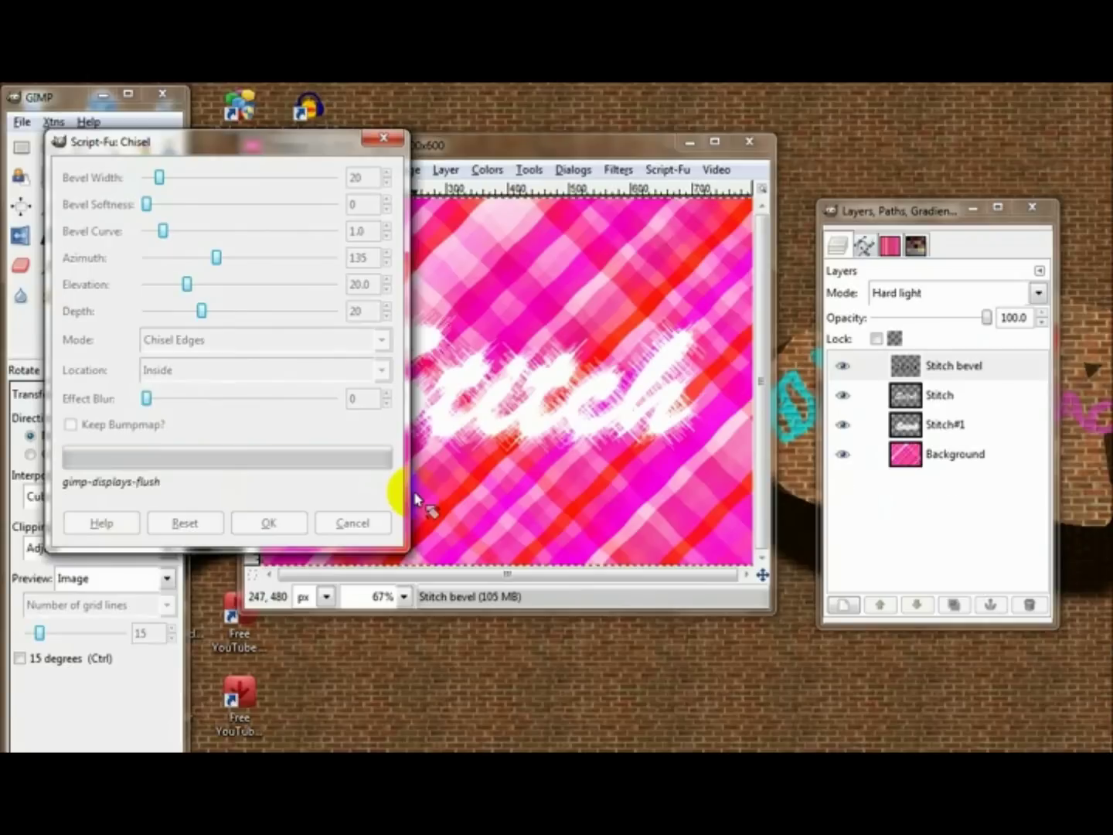
# Step: Lower the Stitch bevel opacity to about 15% and merge it down into Stitch
pyautogui.click(944, 361)
pyautogui.moveTo(989, 318); pyautogui.dragTo(891, 324)
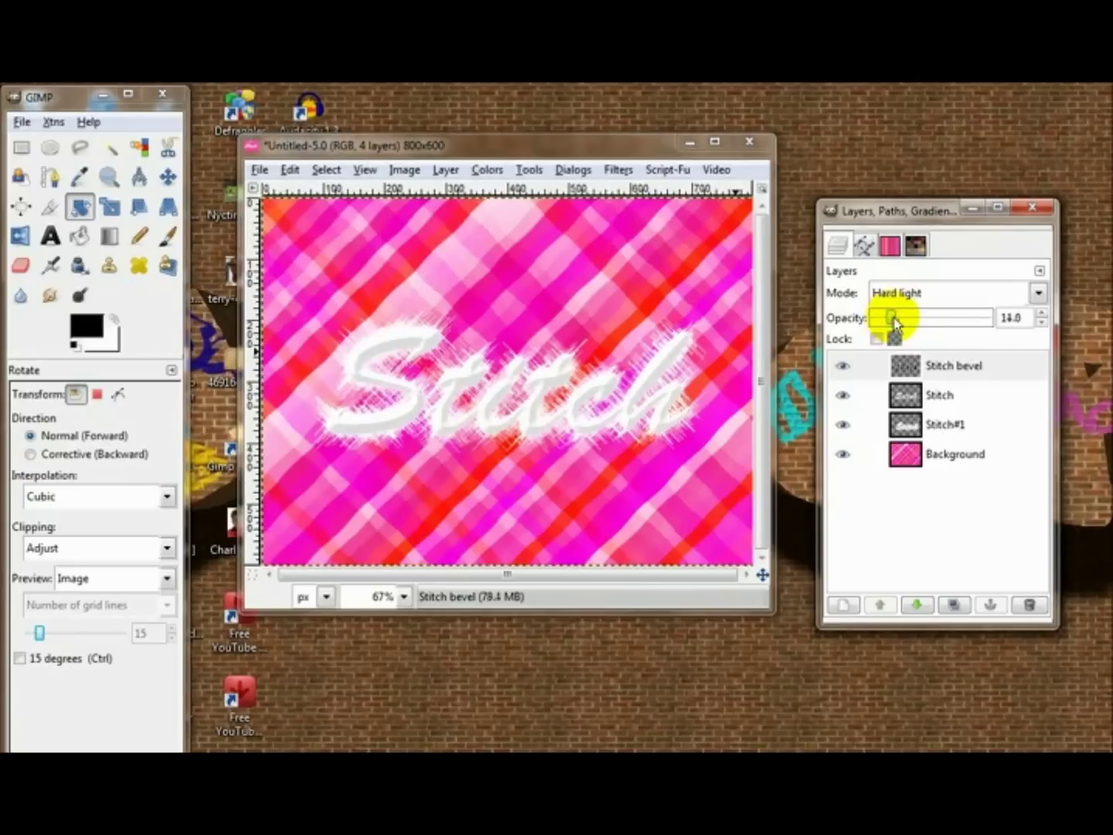
pyautogui.click(1040, 316)
pyautogui.click(1040, 315)
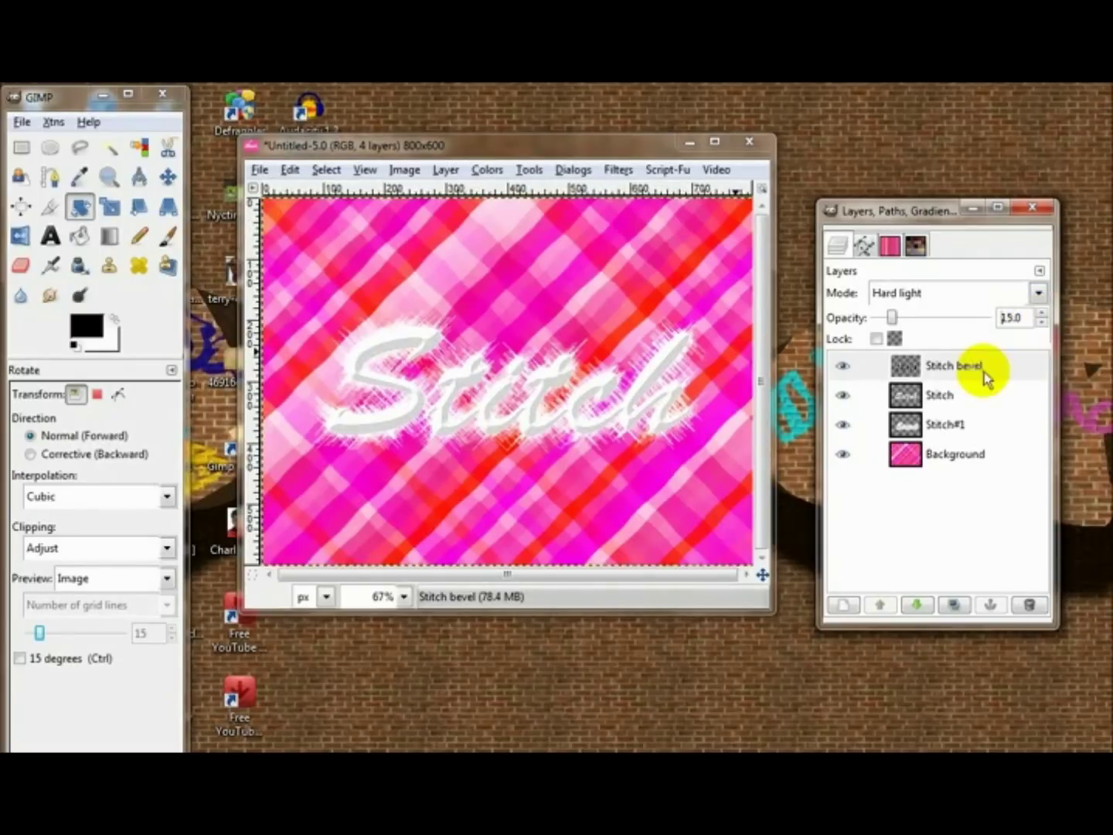
pyautogui.rightClick(962, 358)
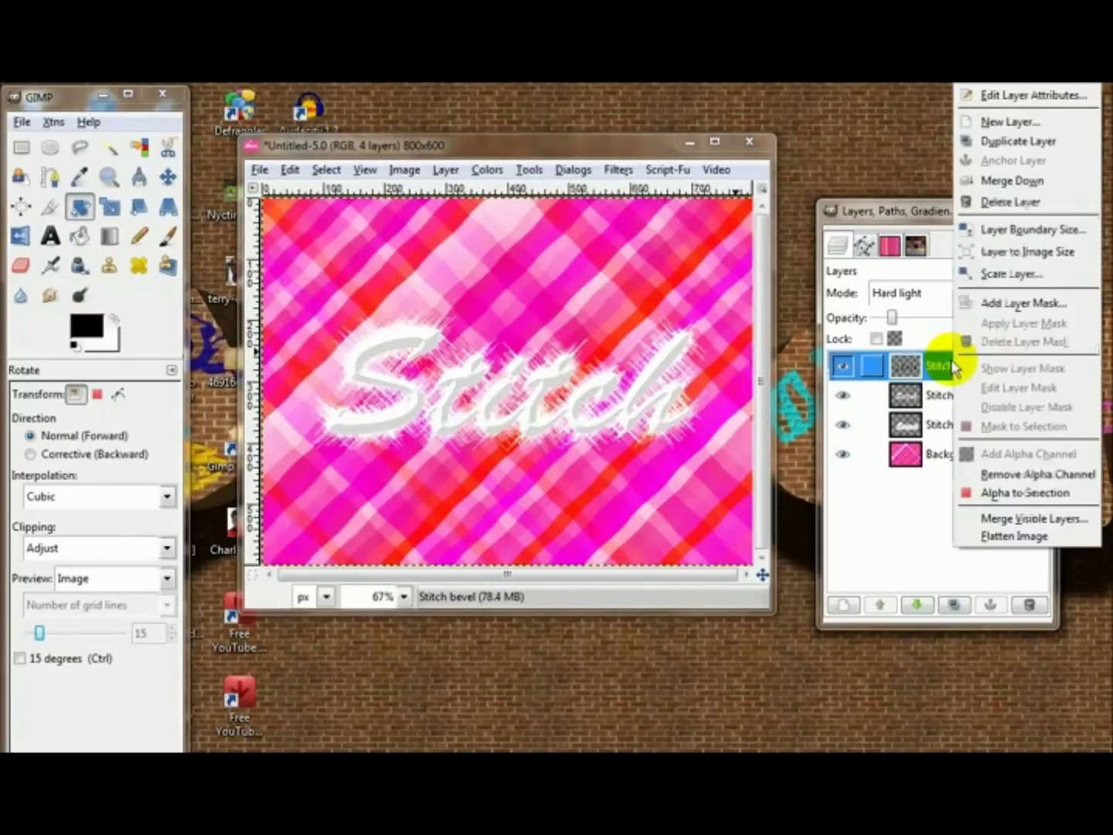
pyautogui.click(1009, 186)
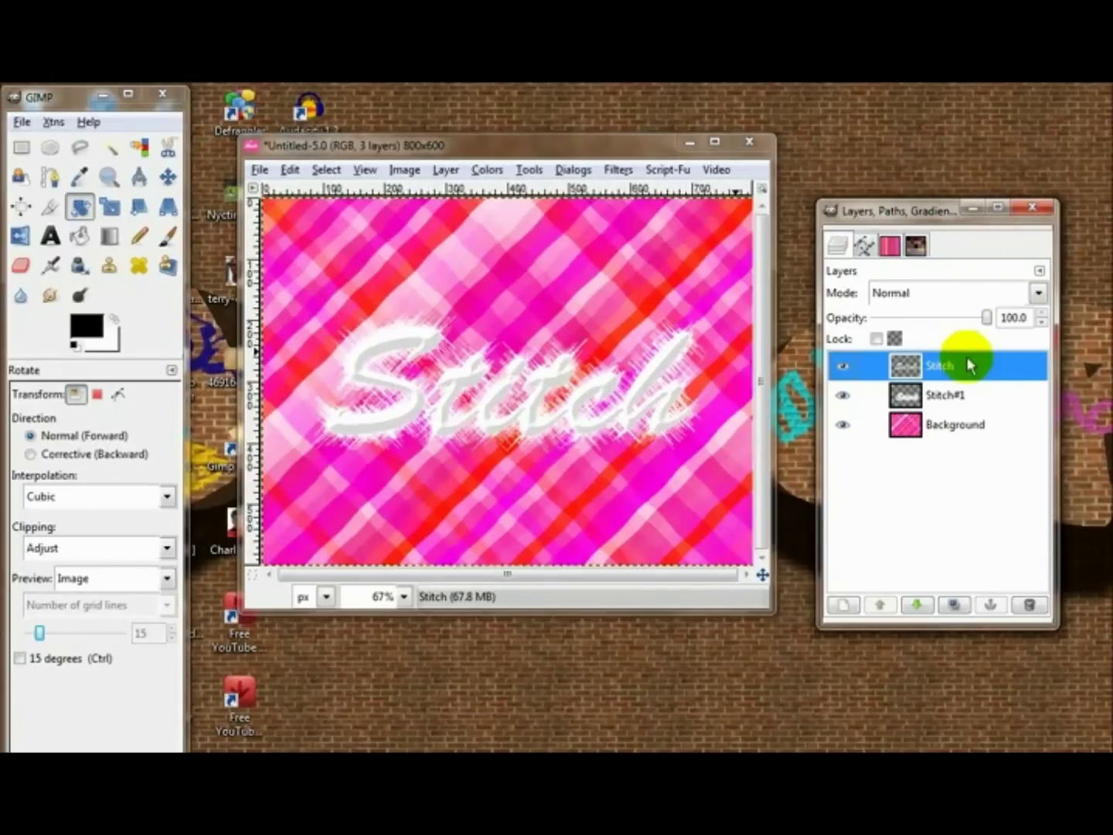
# Step: Lock Stitch's alpha, apply a 5 px Gaussian Blur, then unlock its transparency
pyautogui.click(876, 337)
pyautogui.click(616, 170)
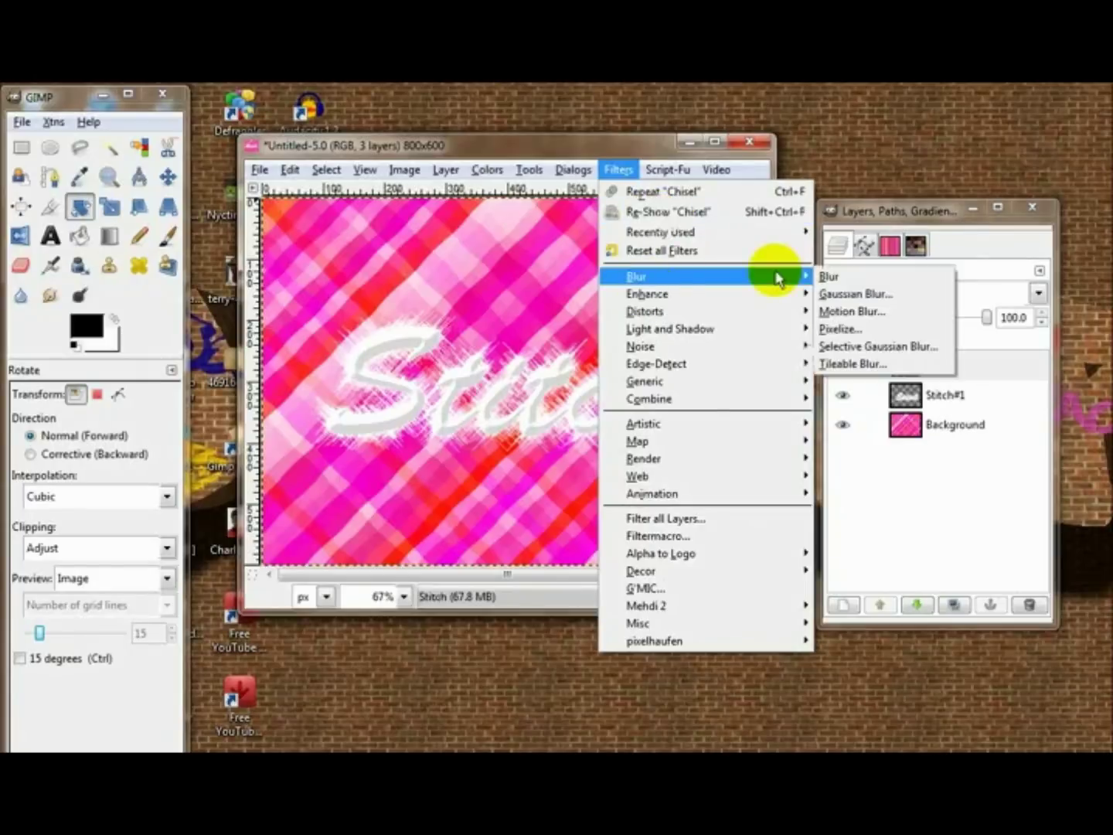
pyautogui.click(845, 293)
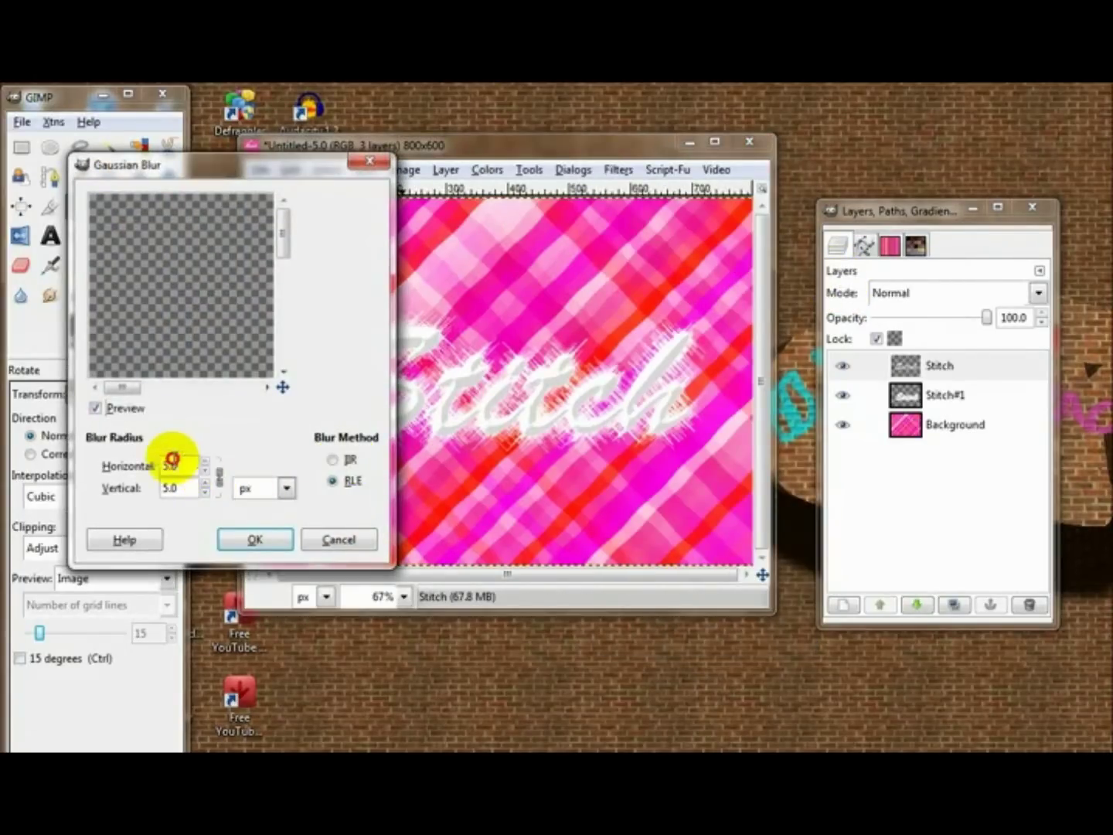
pyautogui.doubleClick(193, 465)
pyautogui.click(245, 539)
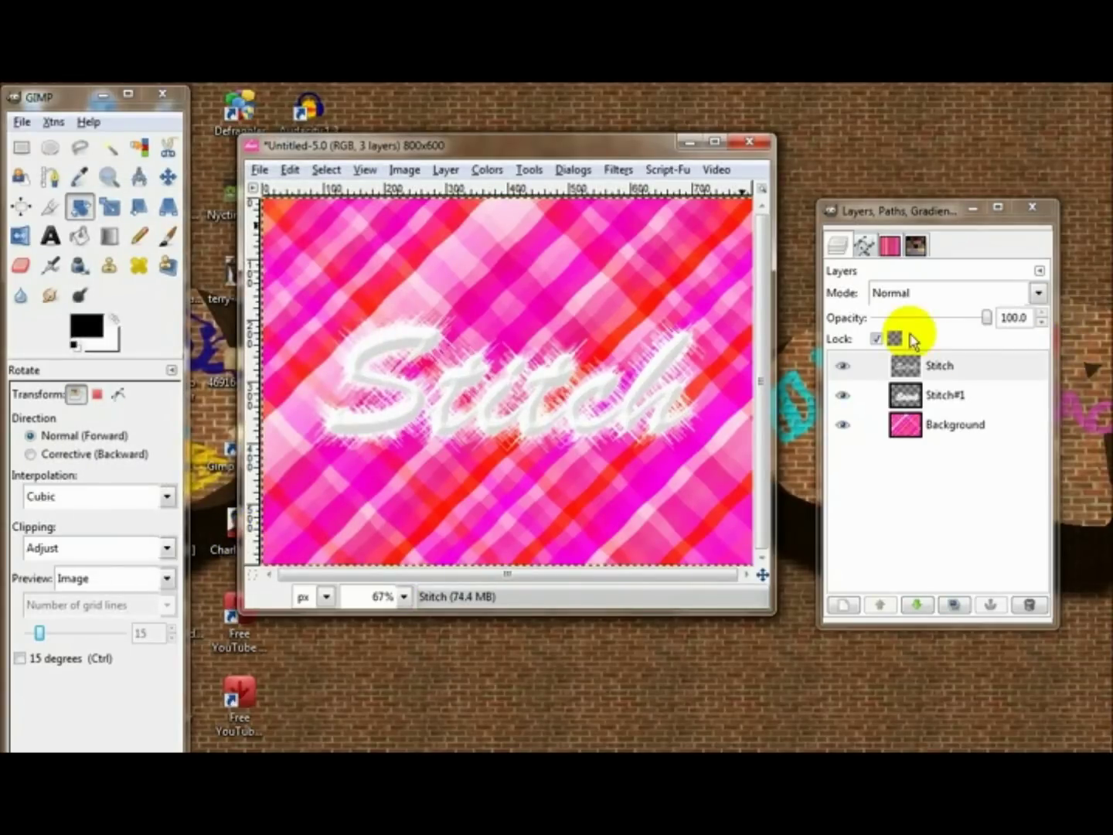
pyautogui.click(876, 337)
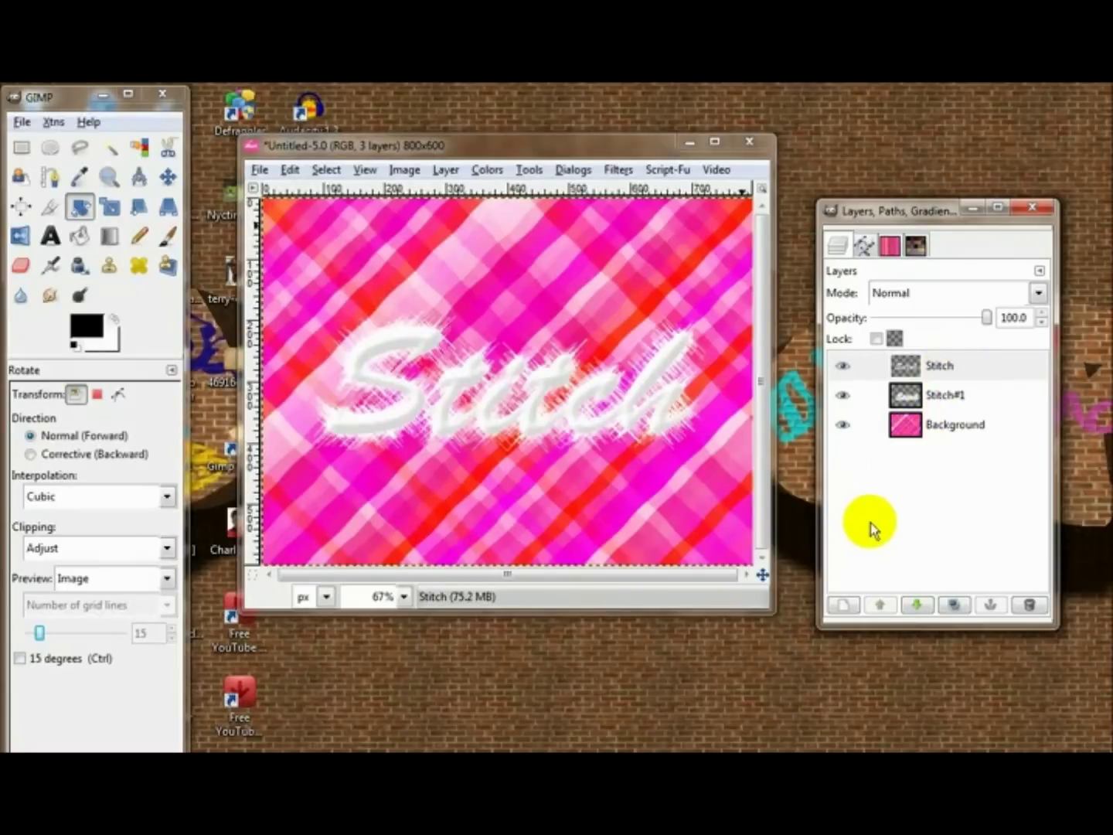
# Step: Apply the Spread noise filter at 5×5 px to the Stitch text twice, repeating with Ctrl+F
pyautogui.click(845, 608)
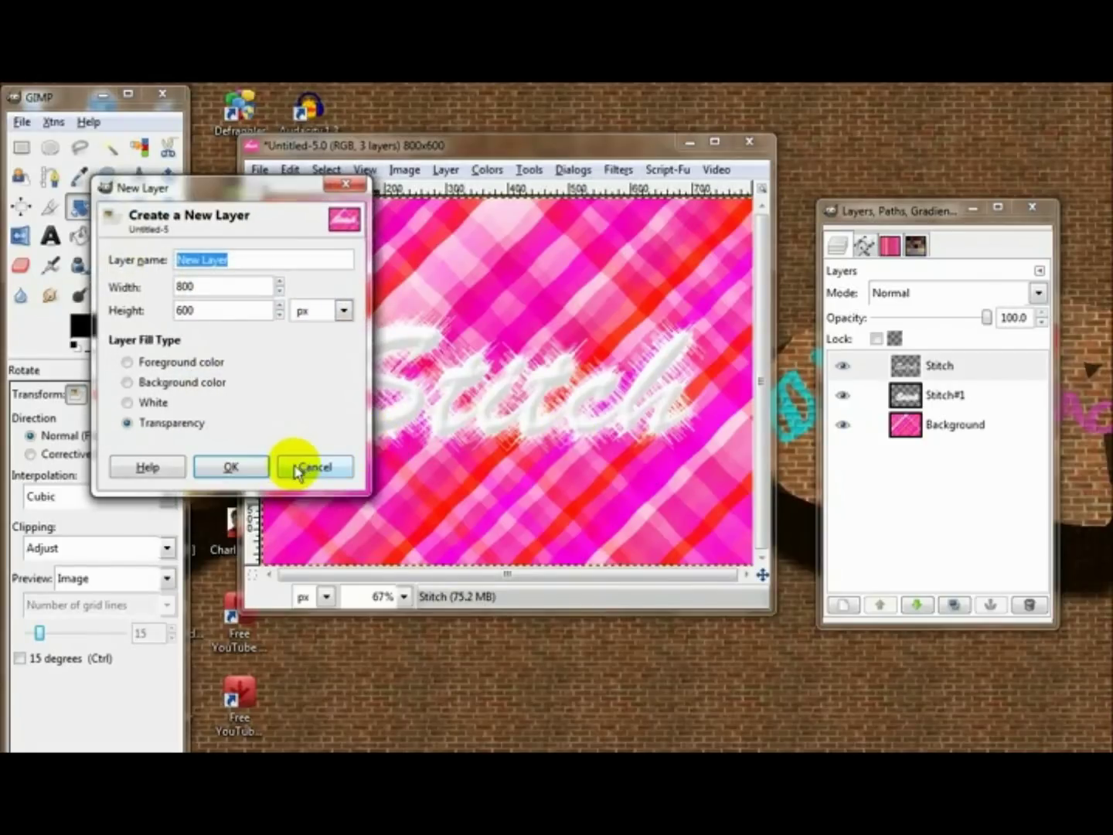
pyautogui.click(295, 469)
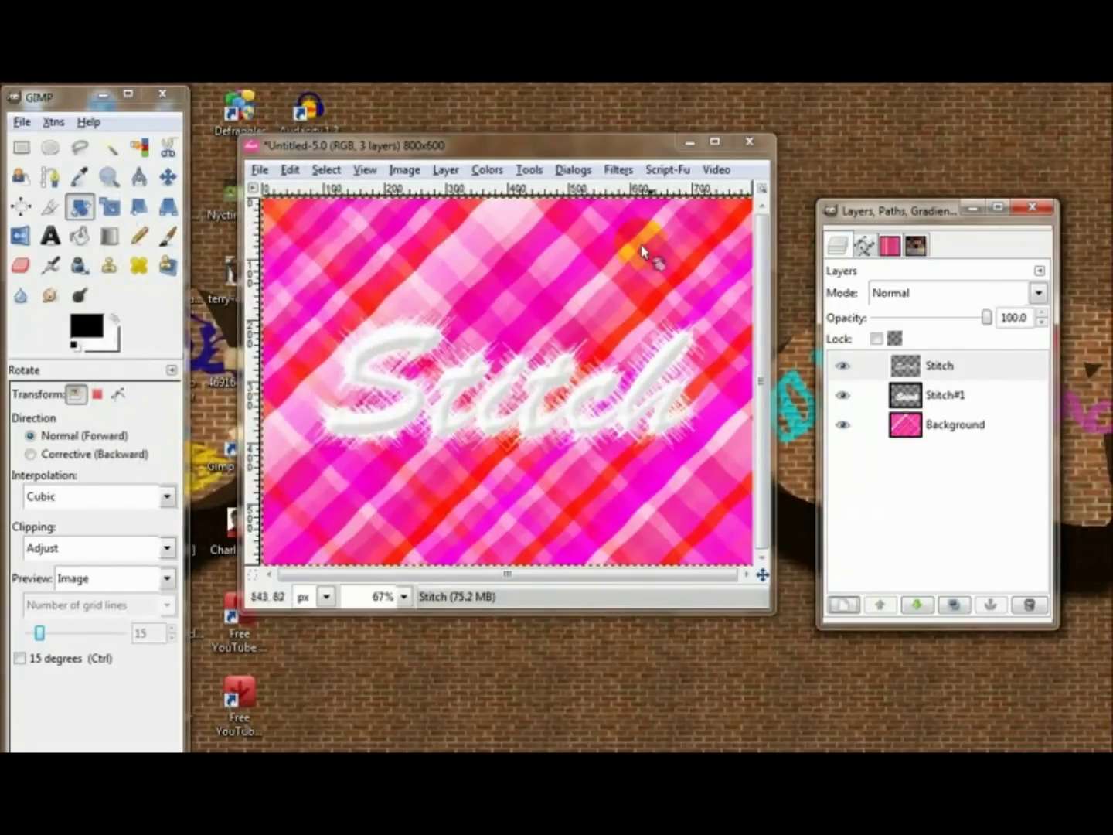
pyautogui.click(618, 170)
pyautogui.moveTo(785, 300)
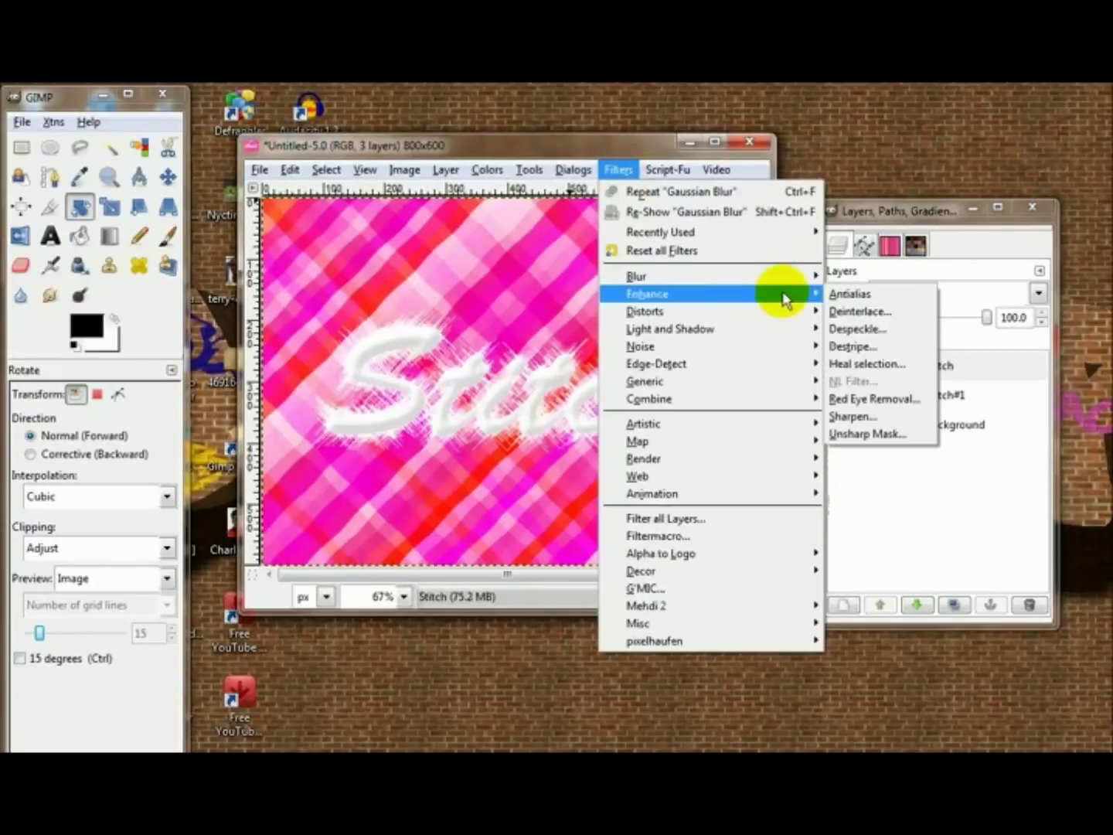
pyautogui.moveTo(790, 351)
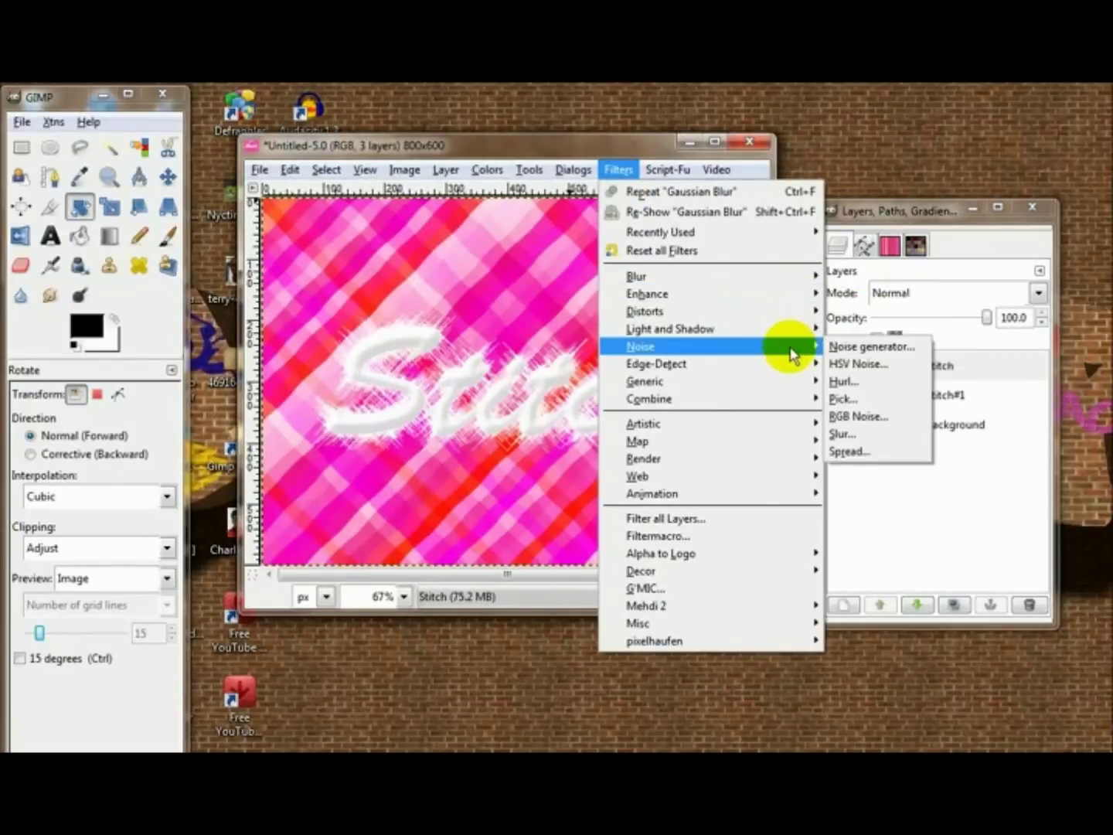
pyautogui.click(867, 453)
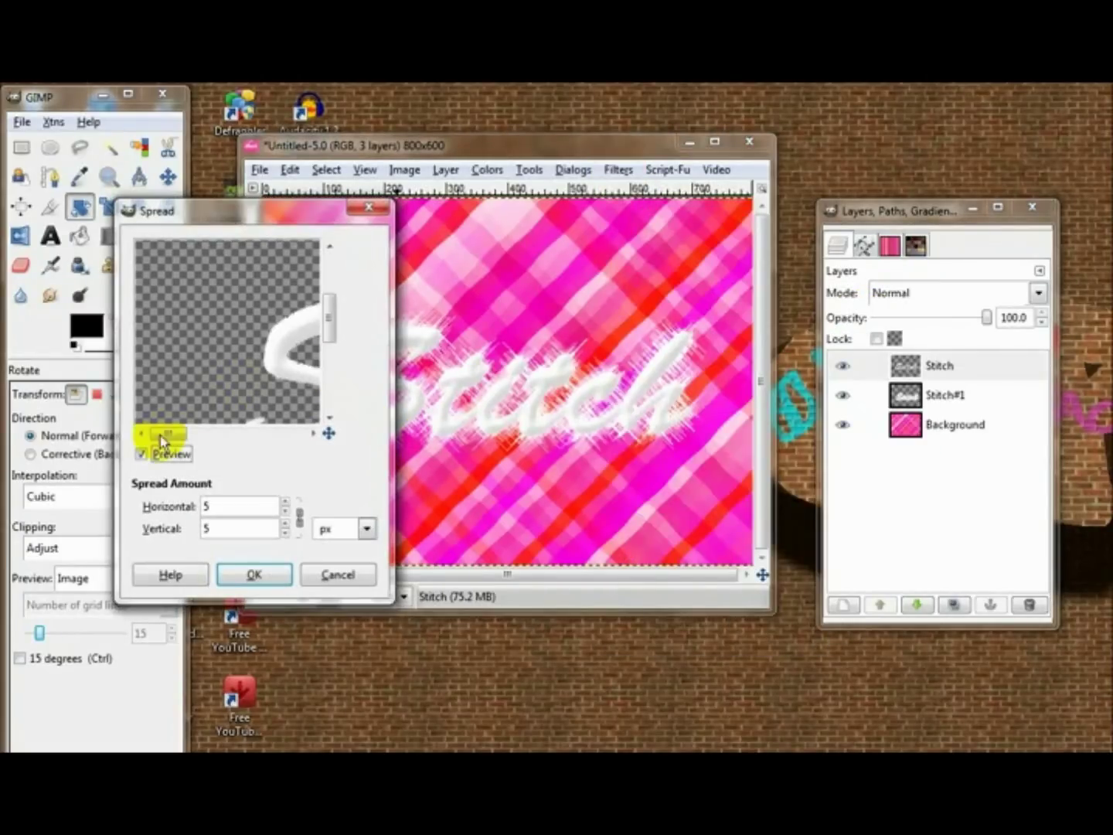
pyautogui.moveTo(170, 434); pyautogui.dragTo(180, 434)
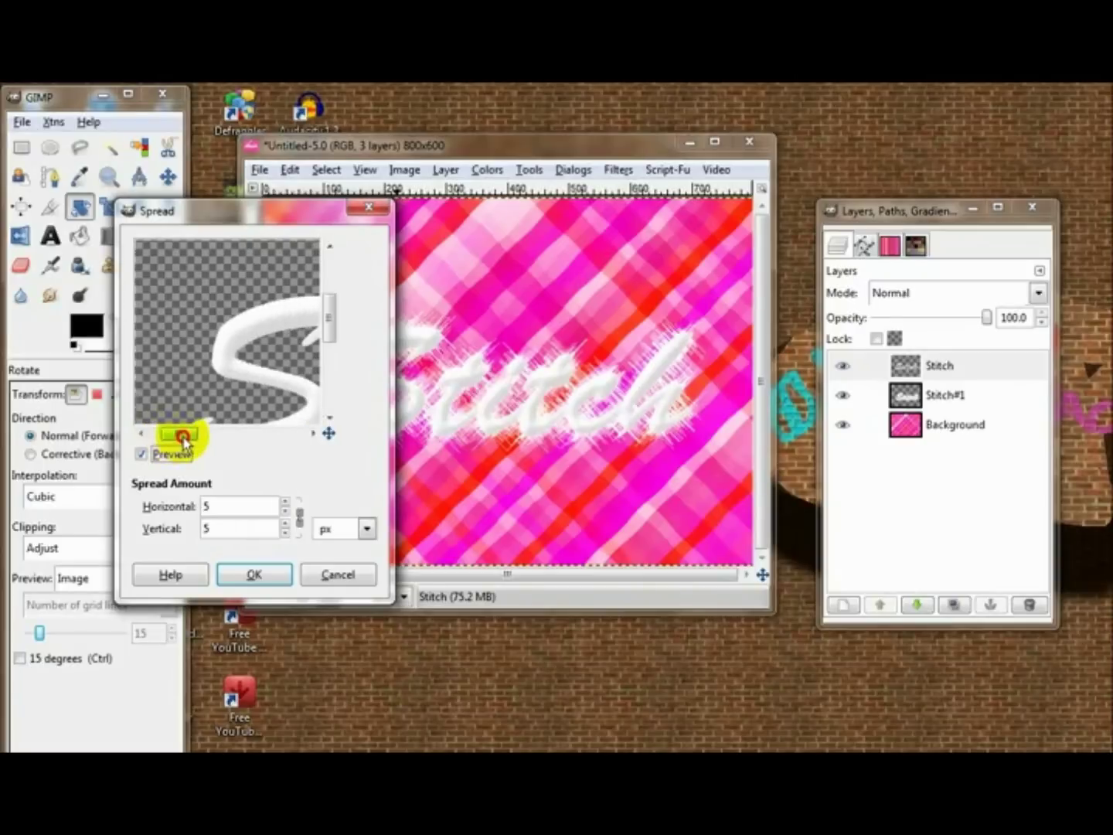
pyautogui.click(254, 574)
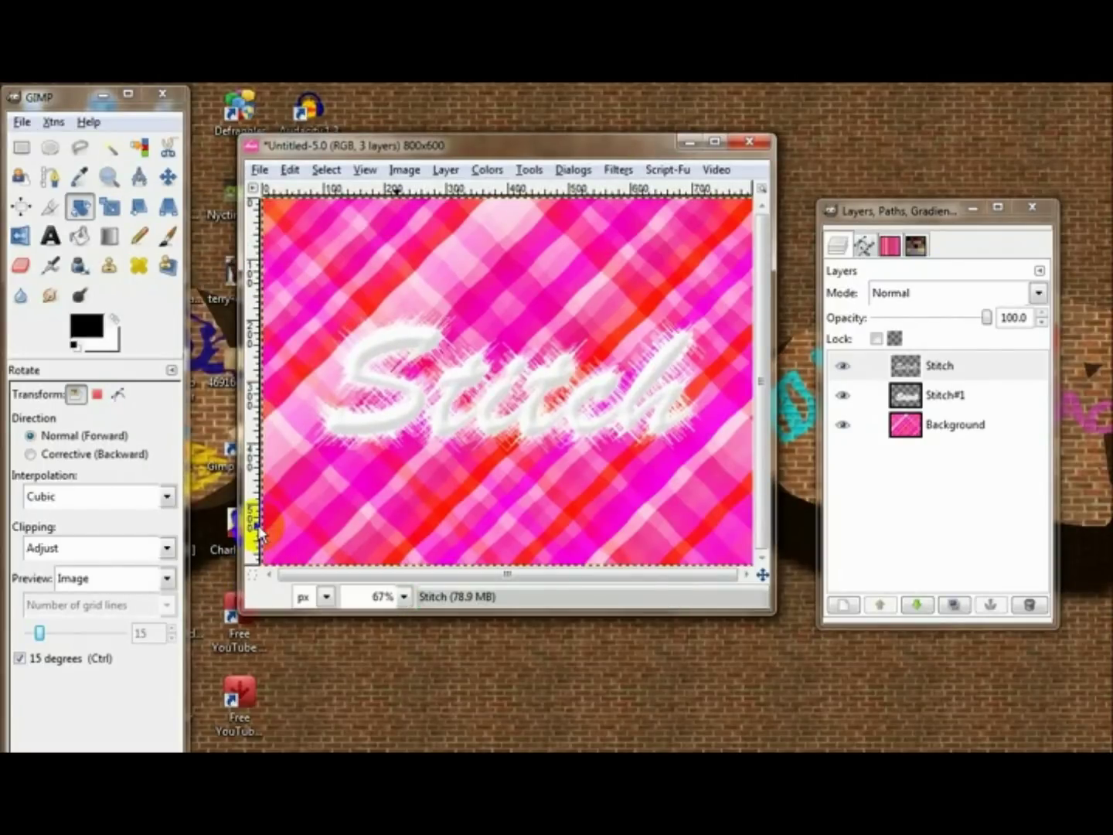
pyautogui.hotkey('ctrl', 'f')
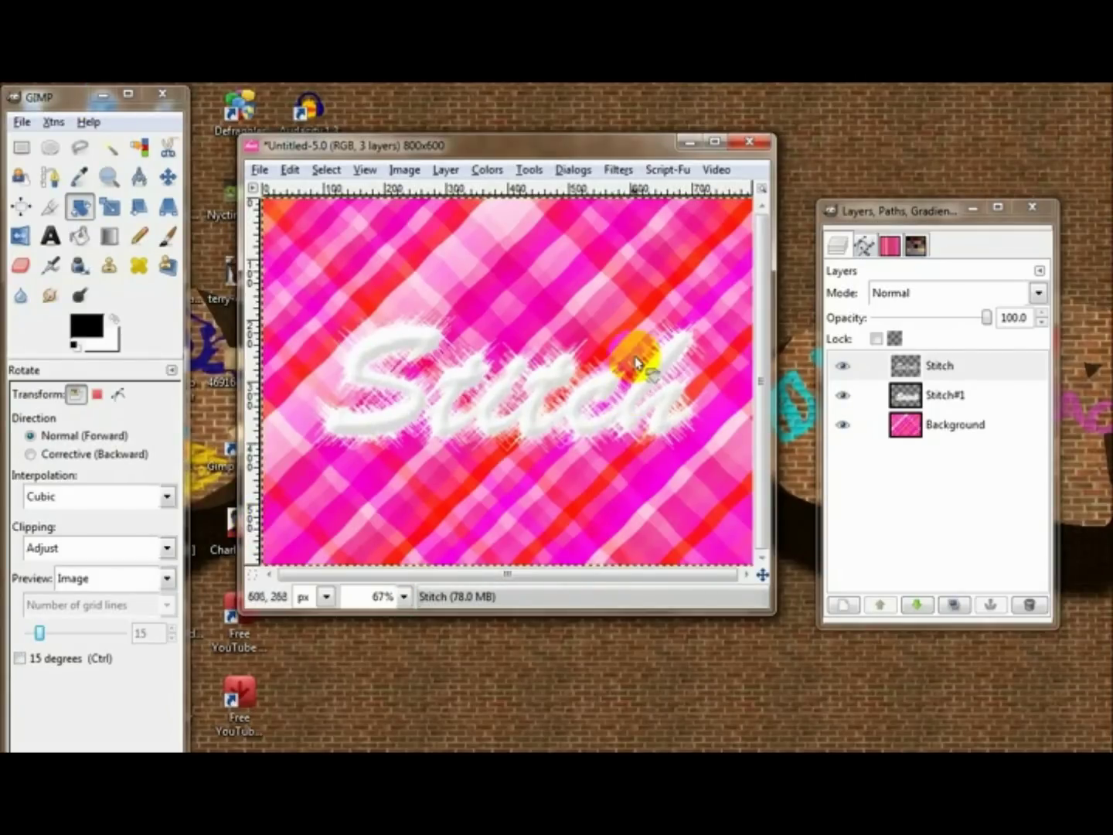
# Step: Add a transparent layer and bucket-fill it with the Diagscanline5 pattern
pyautogui.click(838, 615)
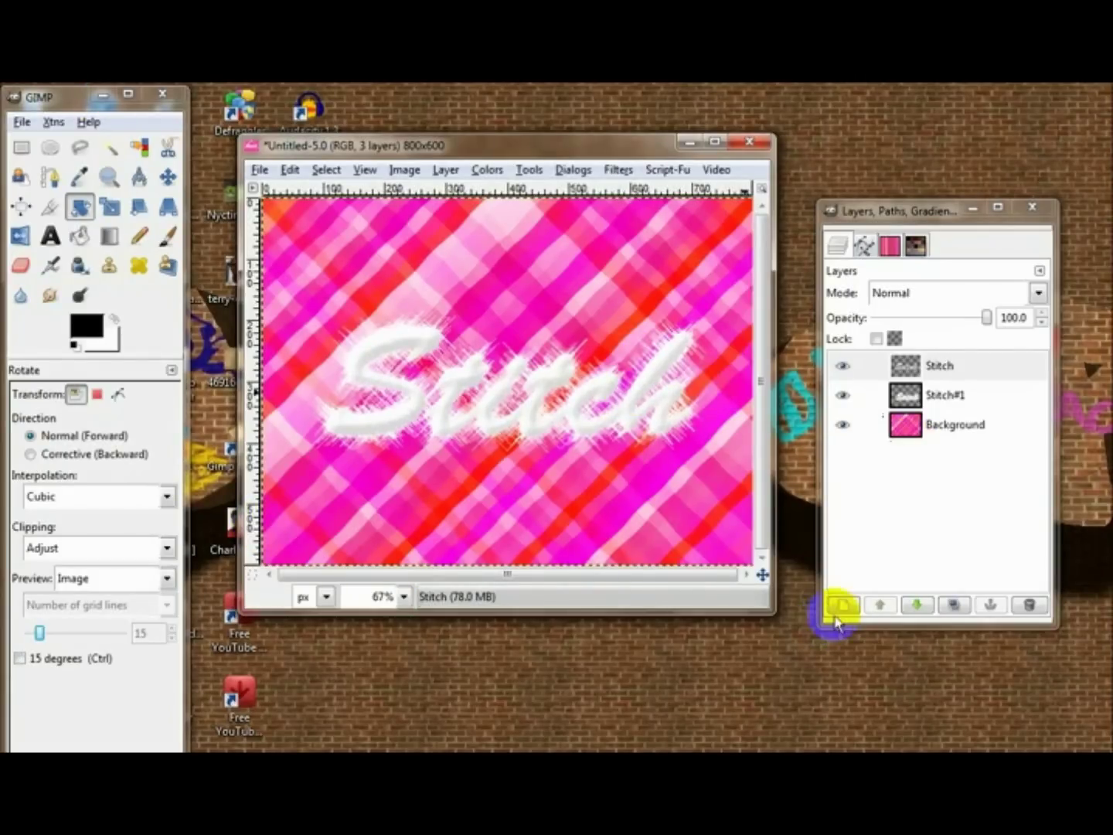
pyautogui.click(275, 512)
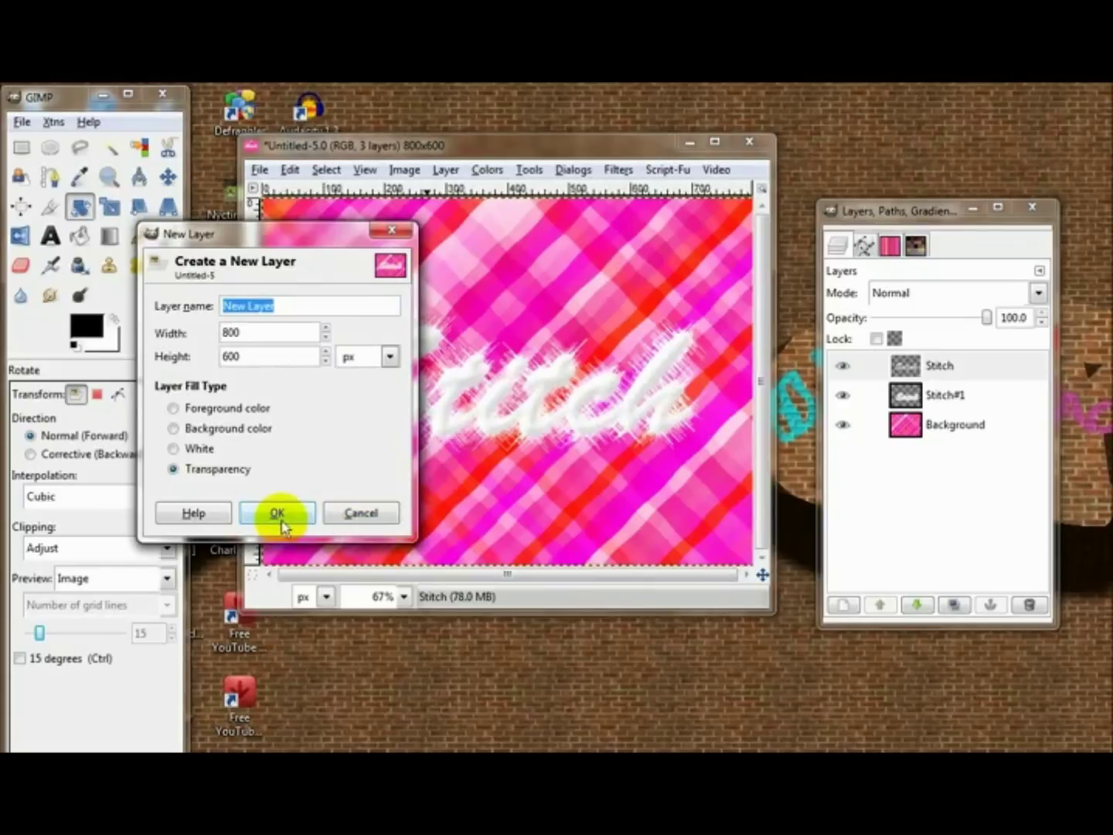
pyautogui.click(109, 235)
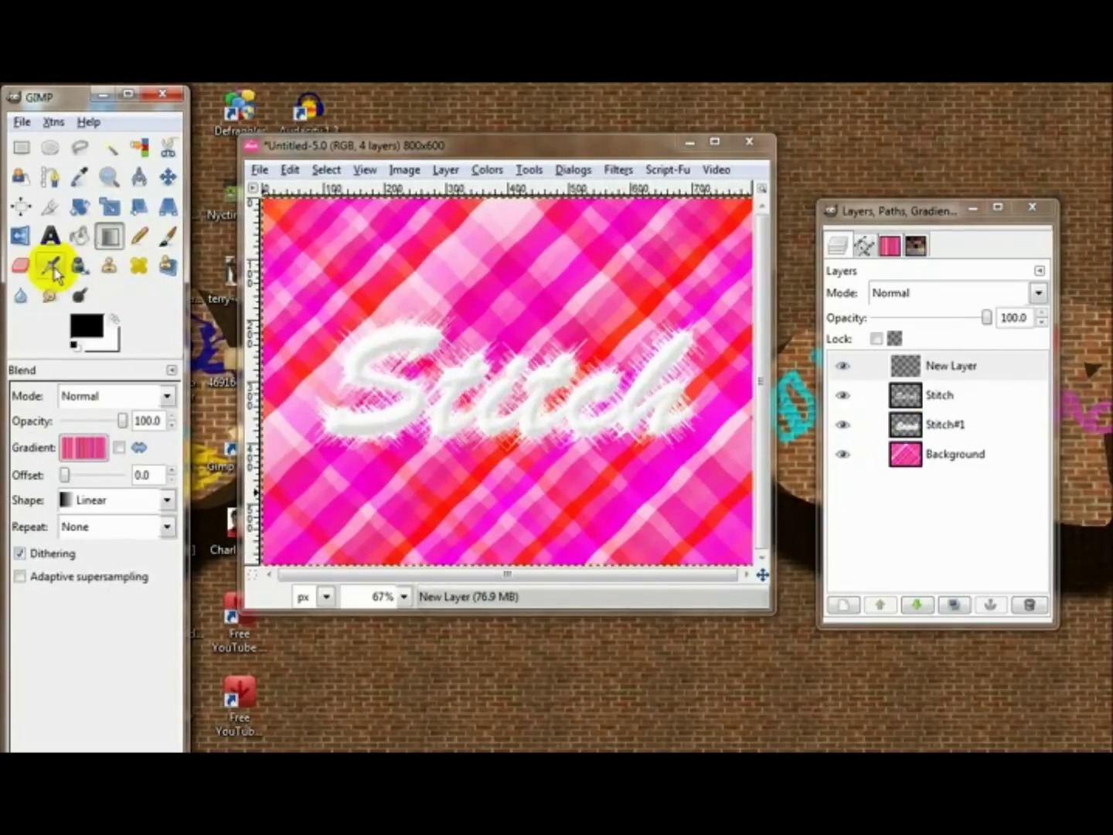
pyautogui.click(81, 238)
pyautogui.click(54, 499)
pyautogui.click(58, 524)
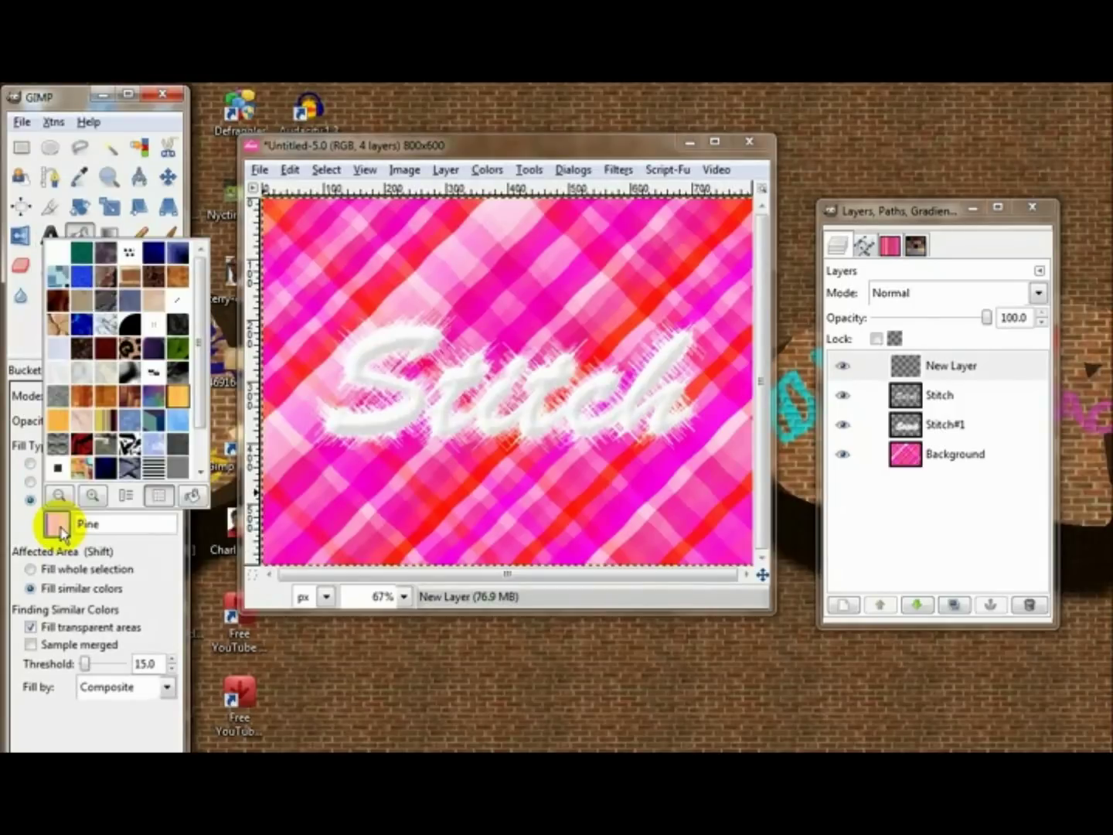
pyautogui.click(177, 313)
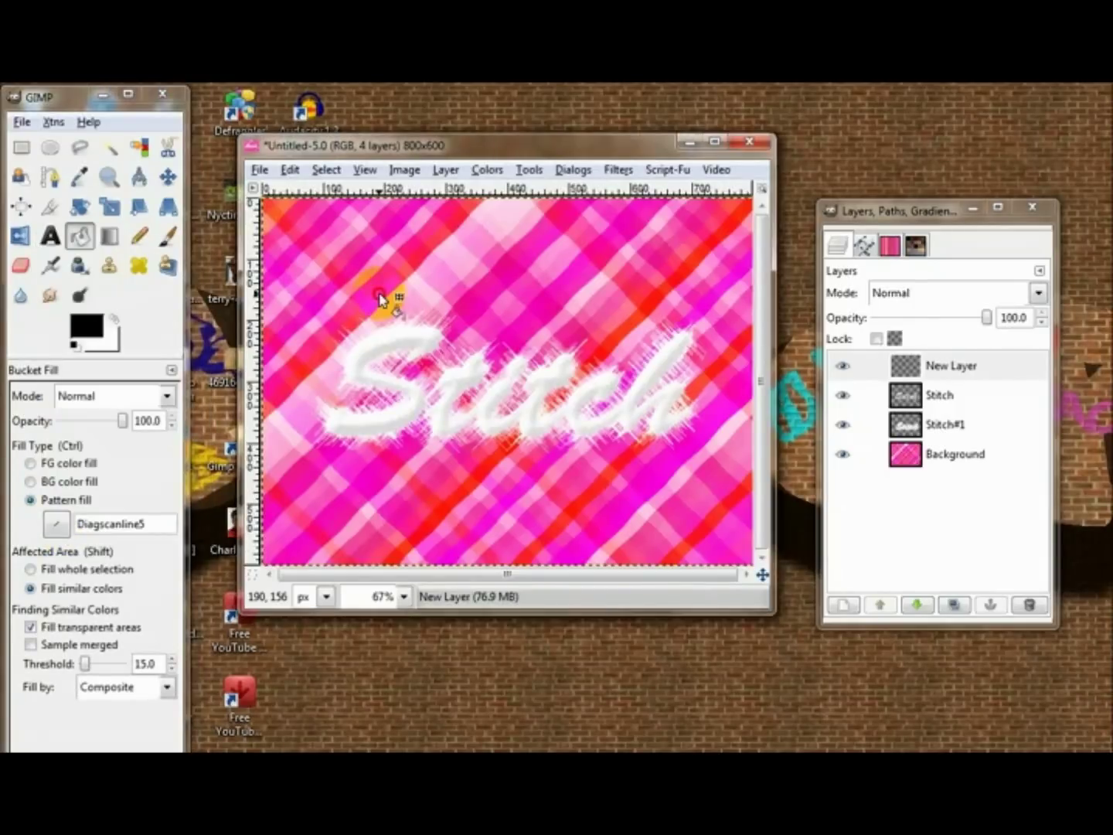
pyautogui.click(383, 297)
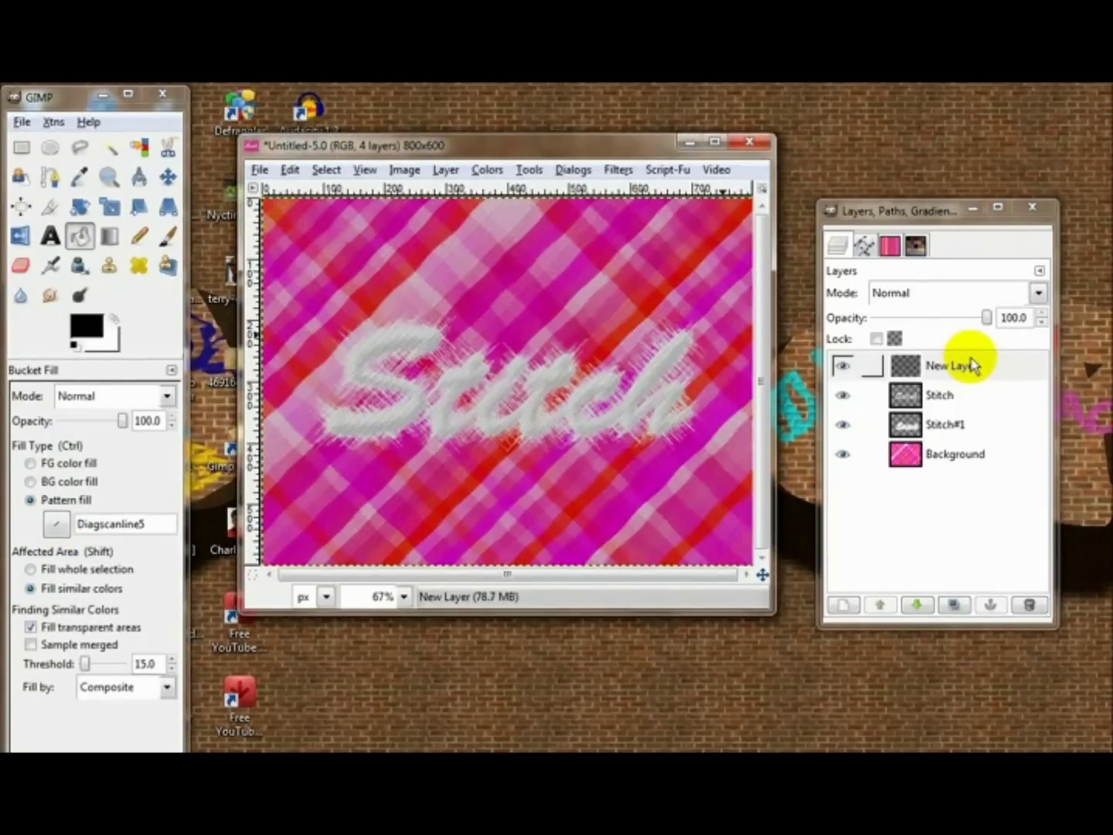
pyautogui.rightClick(953, 395)
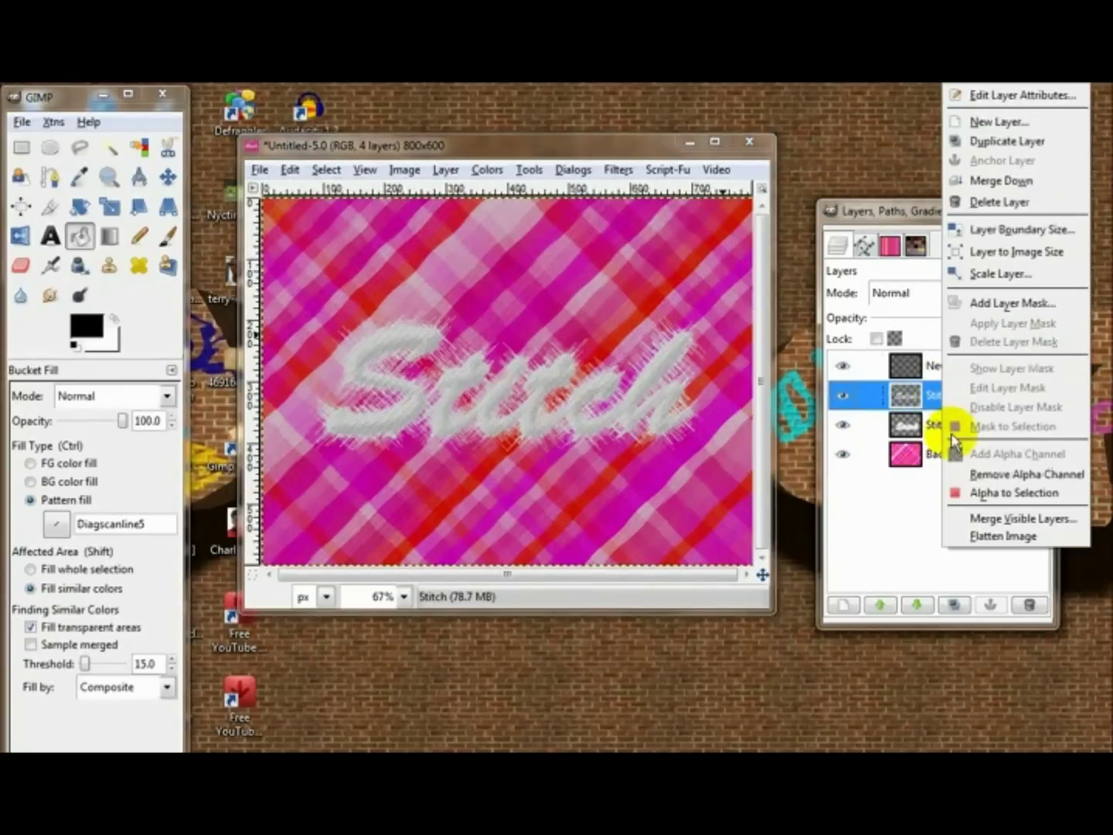
# Step: Select the Stitch text shape, invert it, and clear the line pattern outside the lettering
pyautogui.click(977, 493)
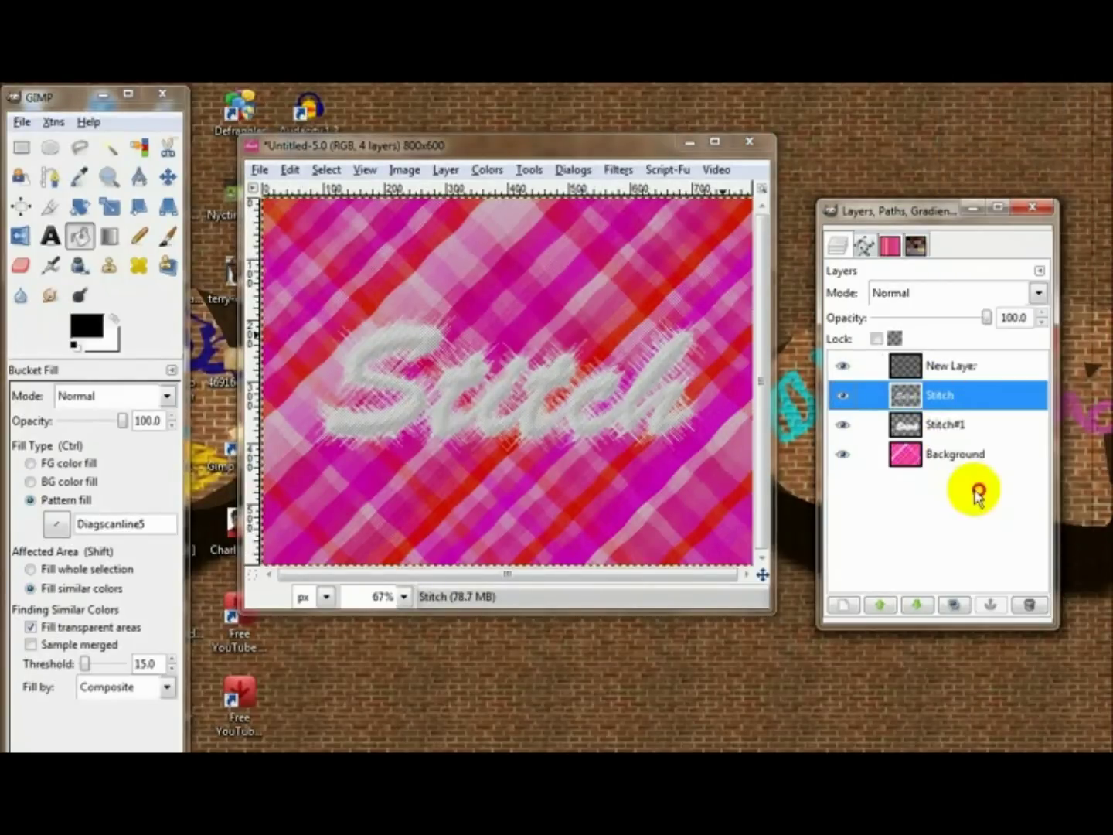
pyautogui.click(957, 367)
pyautogui.click(325, 170)
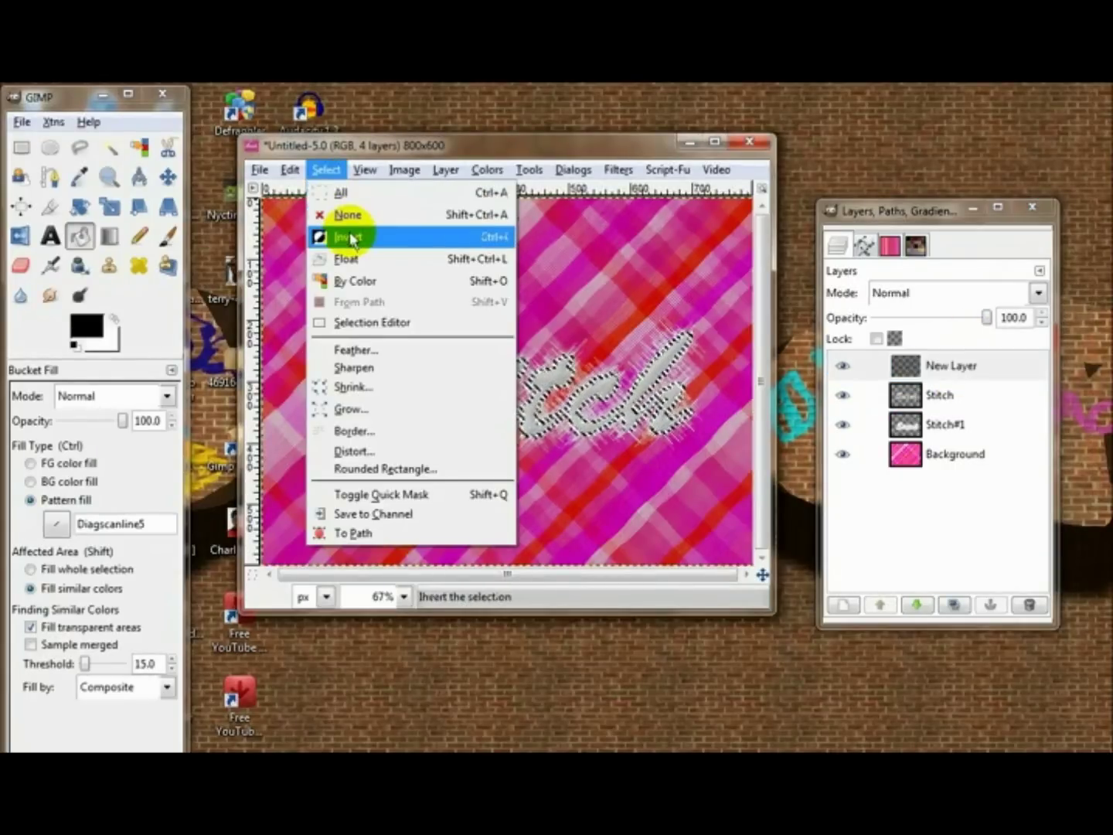
pyautogui.click(352, 233)
pyautogui.click(352, 233)
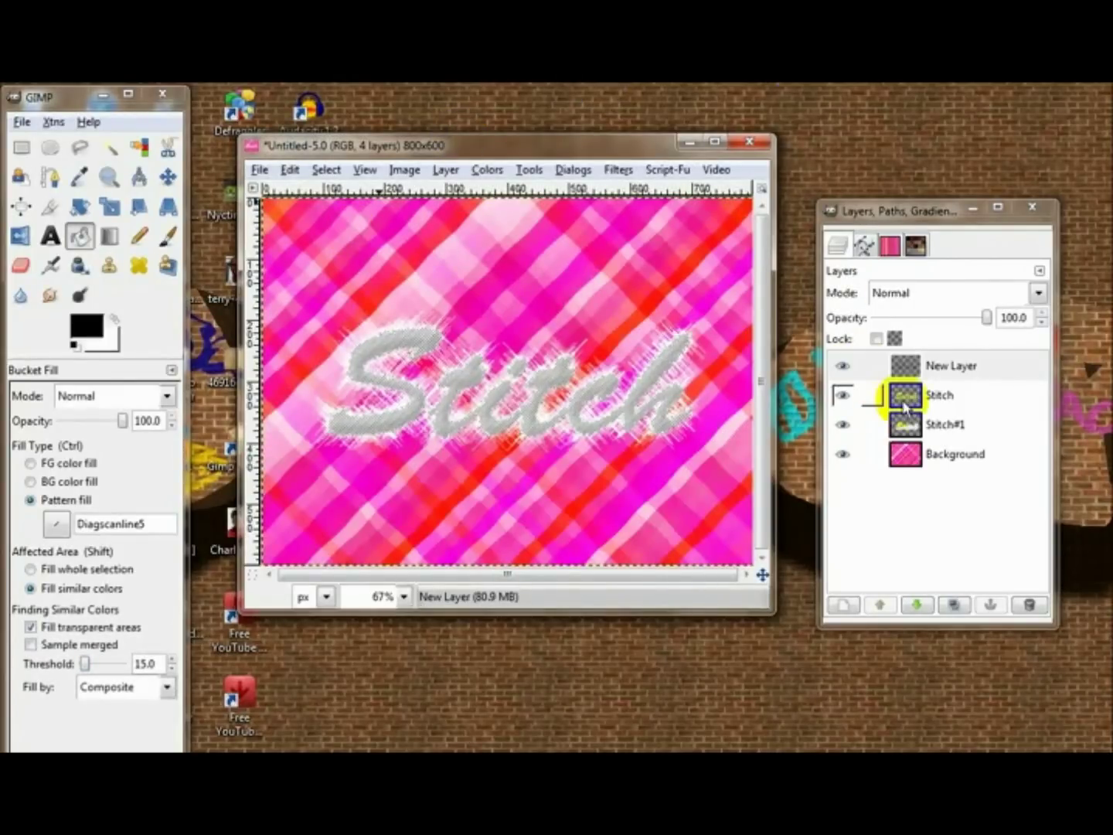
# Step: Set the diagonal-line layer's blend mode to Overlay
pyautogui.click(951, 395)
pyautogui.click(956, 370)
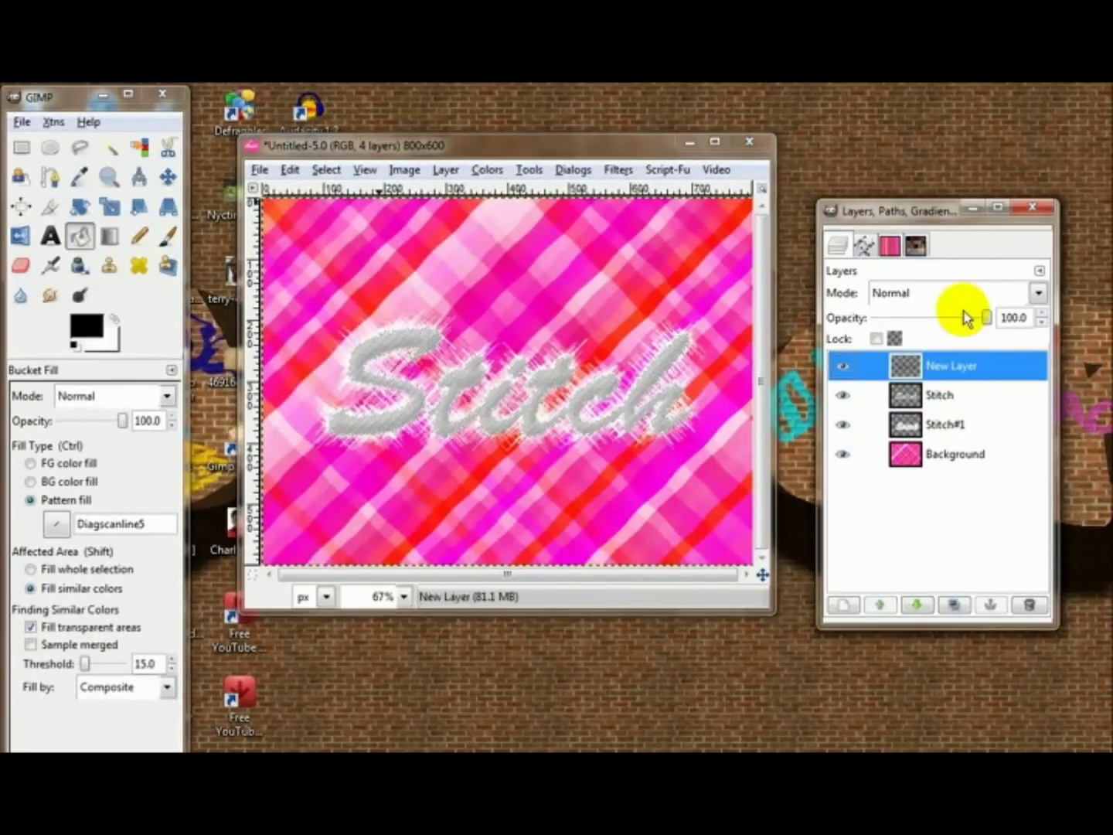
pyautogui.click(964, 290)
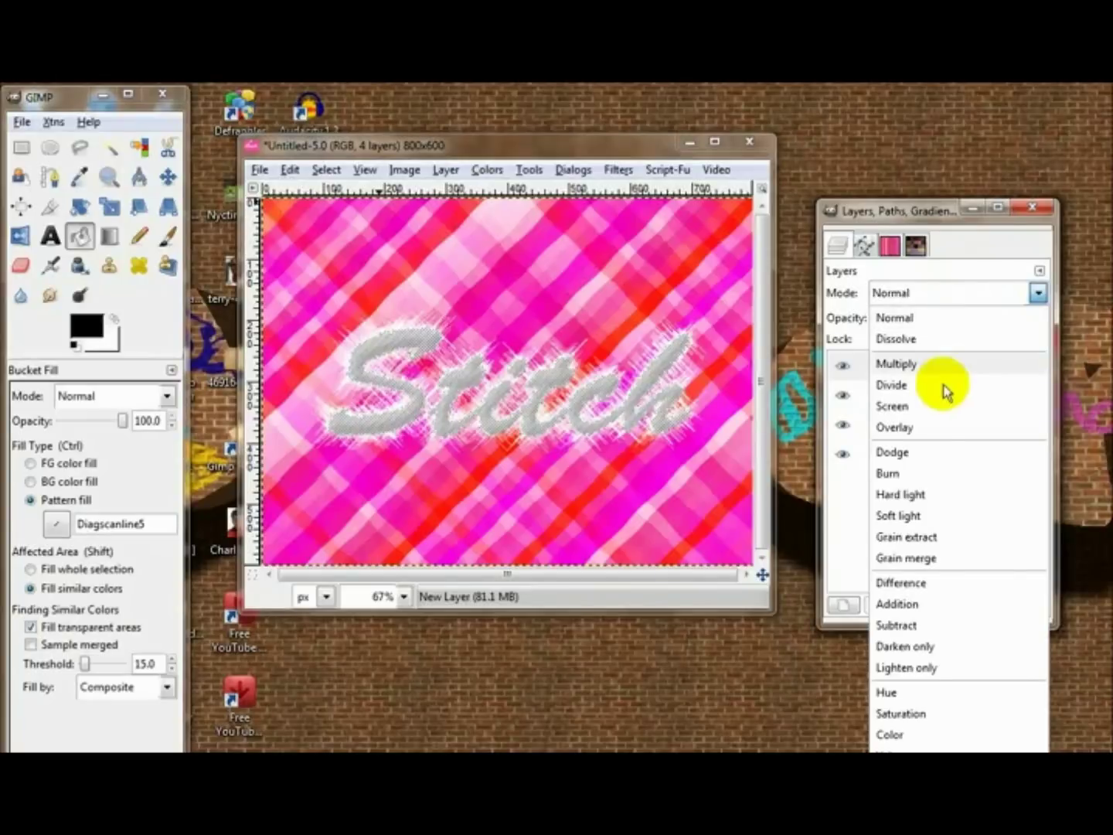
pyautogui.click(931, 432)
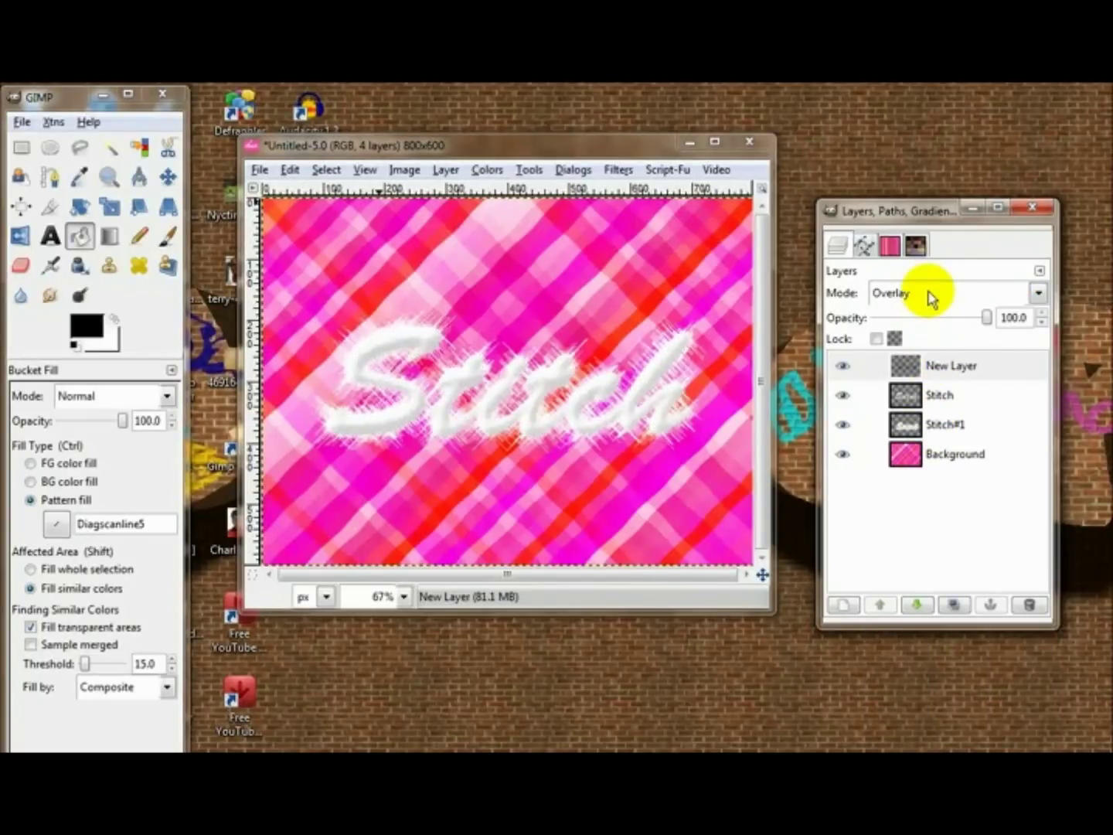
# Step: Duplicate the overlay line layer, delete the extra copy, and make New Layer copy active
pyautogui.click(956, 605)
pyautogui.click(958, 607)
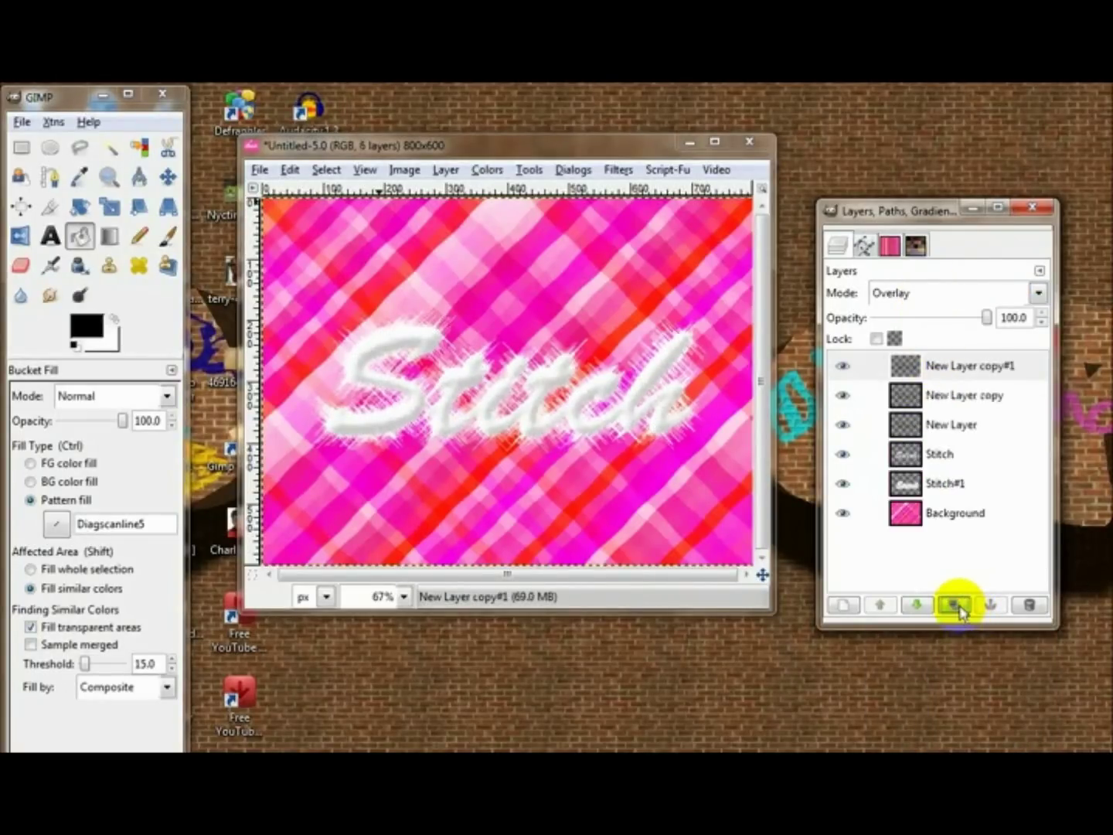
pyautogui.click(1027, 607)
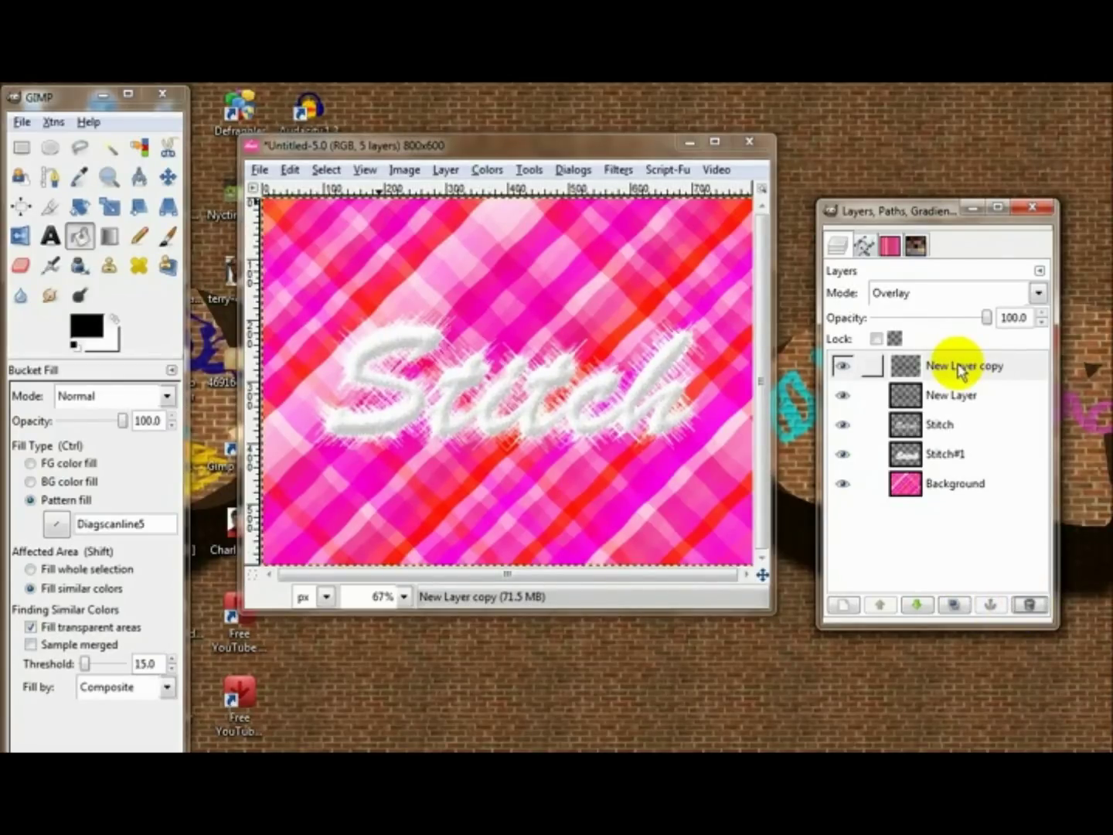
pyautogui.rightClick(959, 372)
pyautogui.click(957, 372)
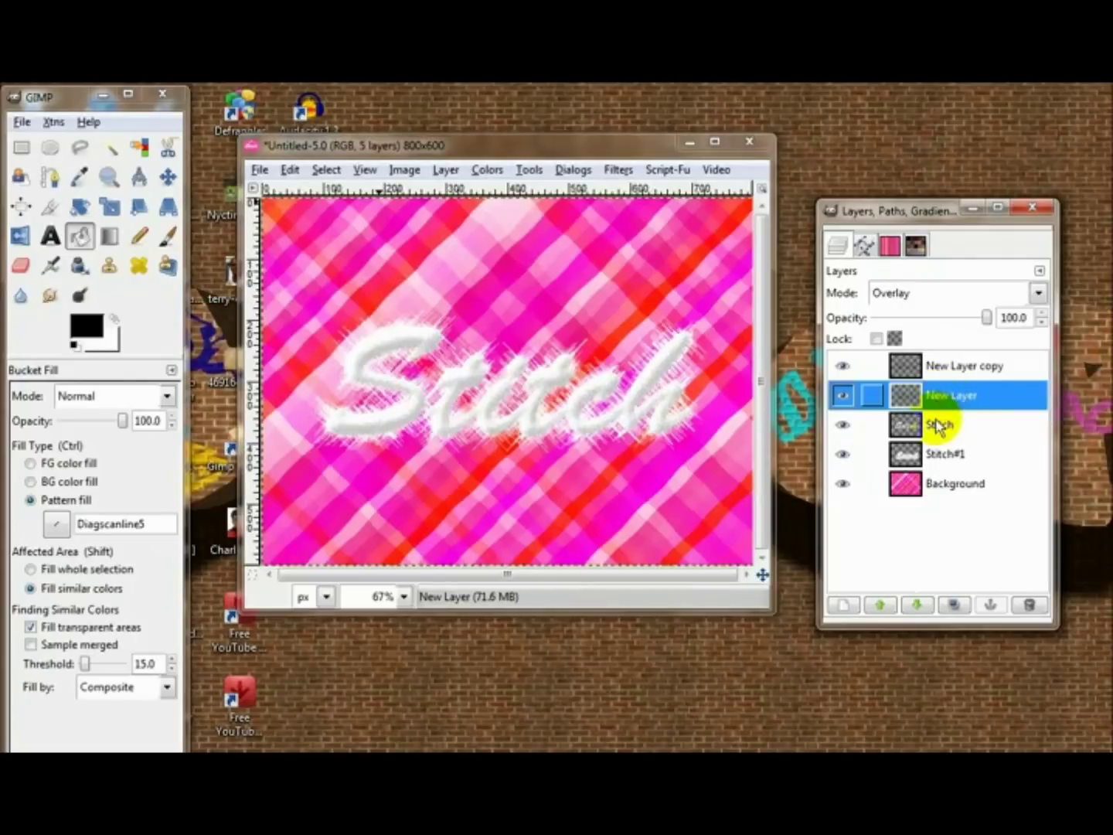
pyautogui.click(944, 366)
# Step: Hide Stitch#1 and Background, then merge the visible layers into one Stitch layer
pyautogui.click(844, 455)
pyautogui.click(846, 484)
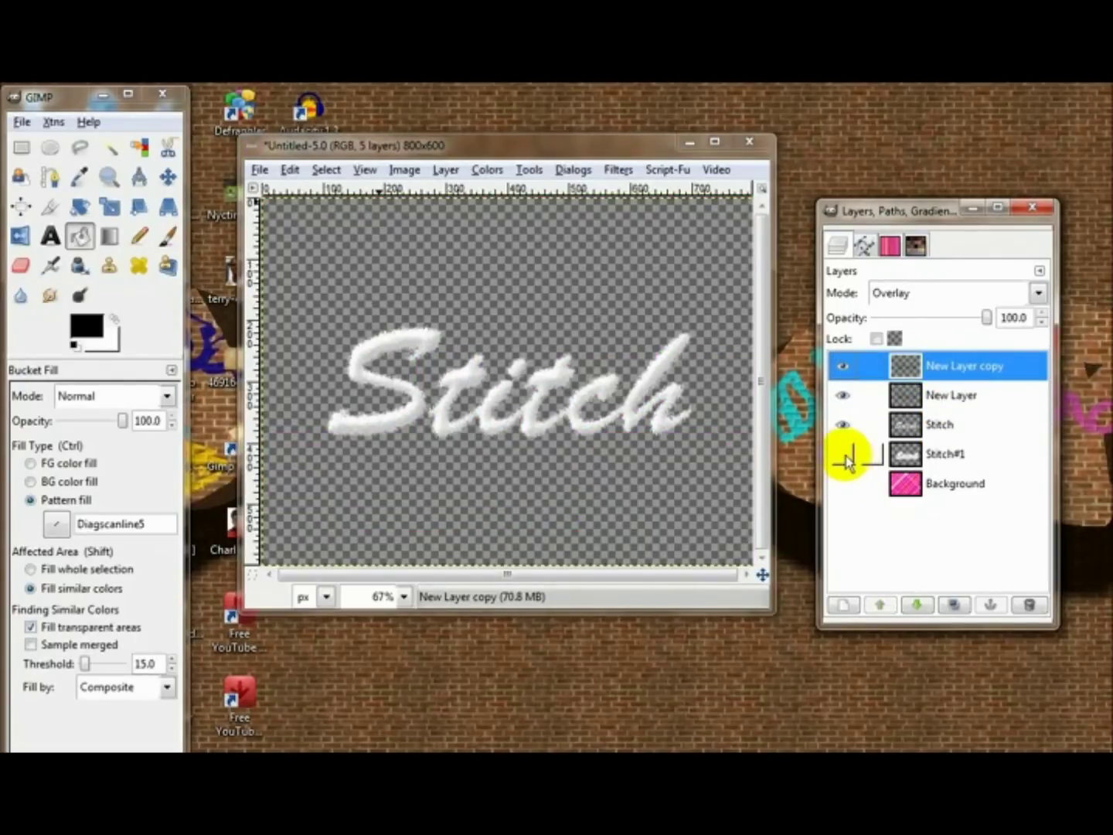
pyautogui.rightClick(949, 370)
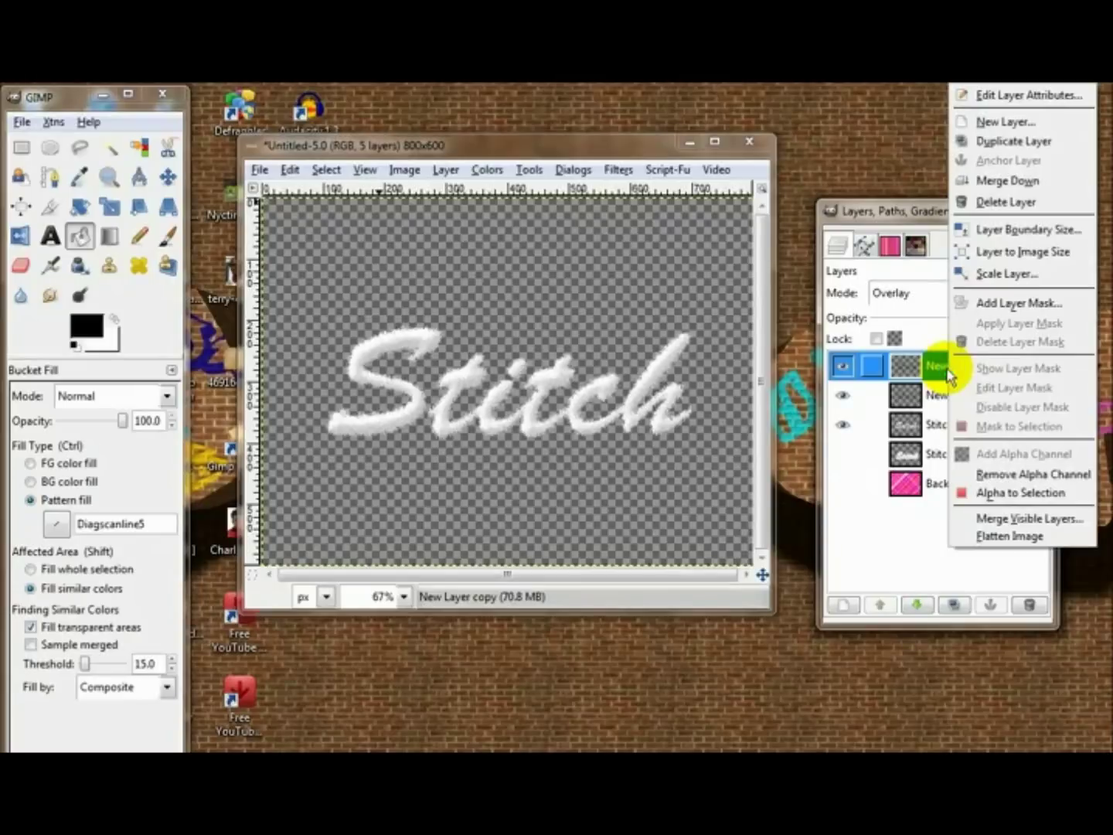
pyautogui.click(990, 519)
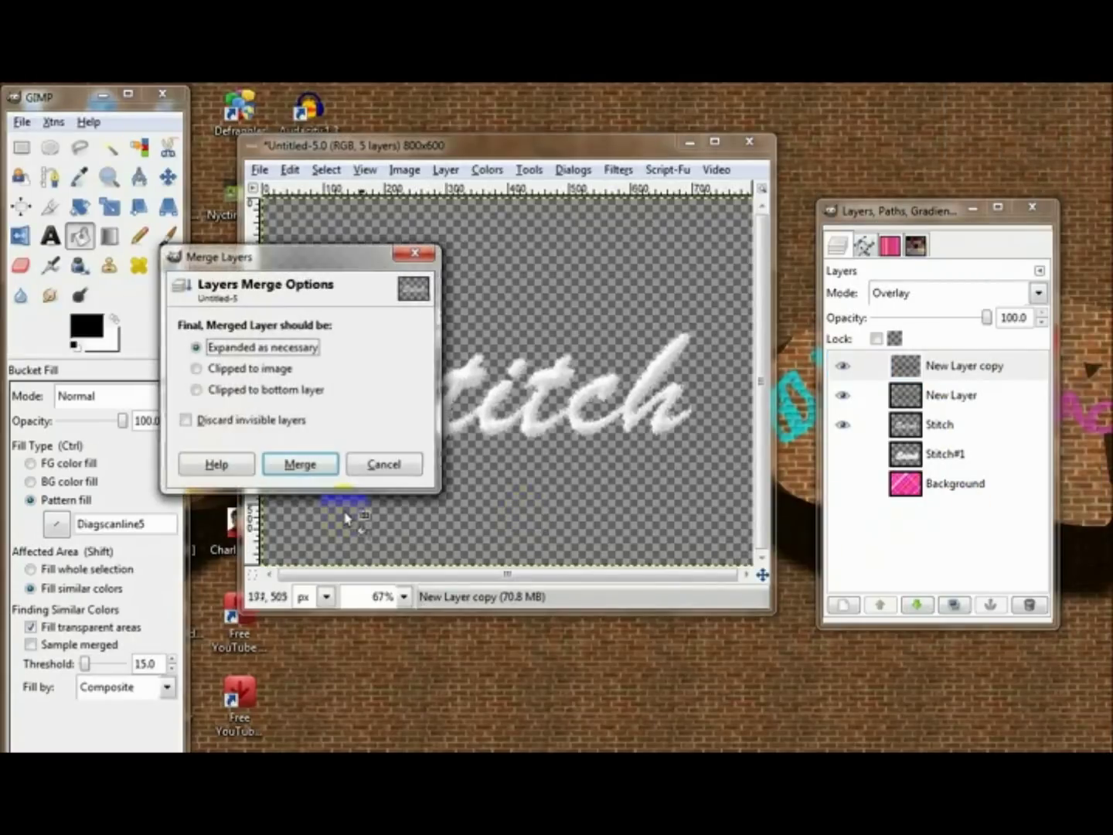
pyautogui.click(298, 464)
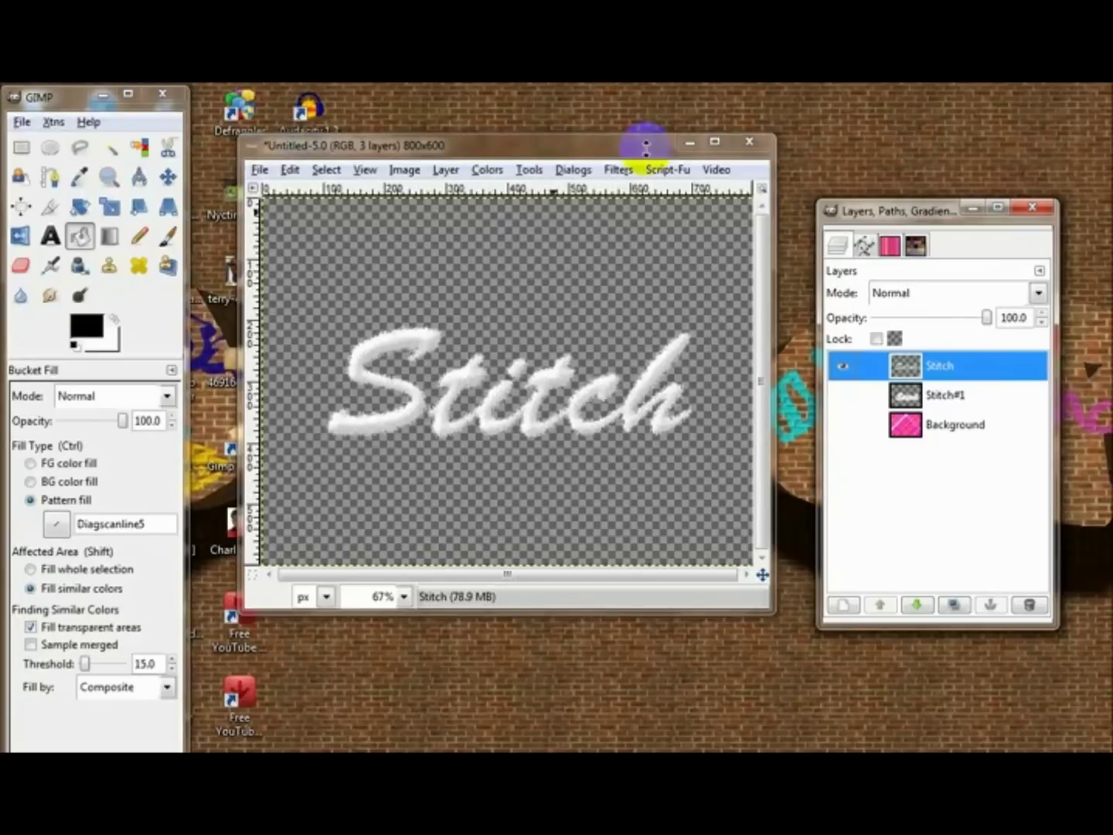
# Step: Roughen the Stitch text edges with a 2 px Spread noise filter, then show Stitch#1 again
pyautogui.click(618, 170)
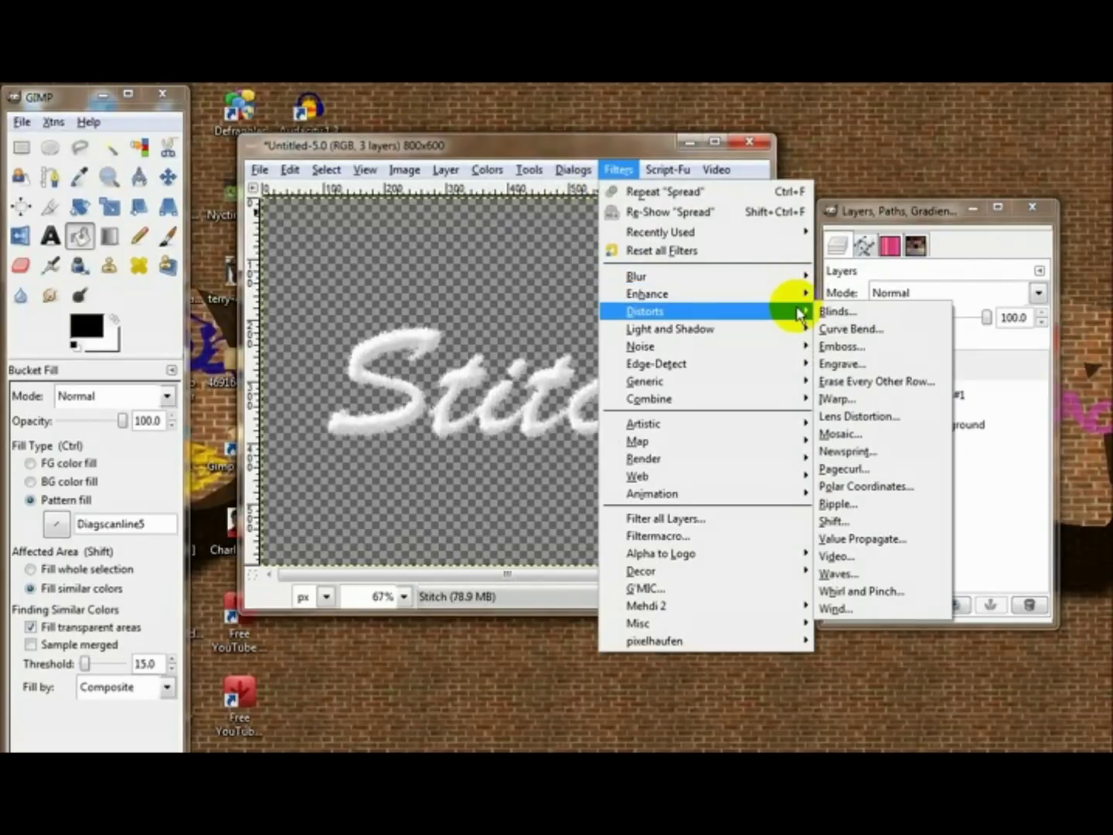
pyautogui.moveTo(796, 352)
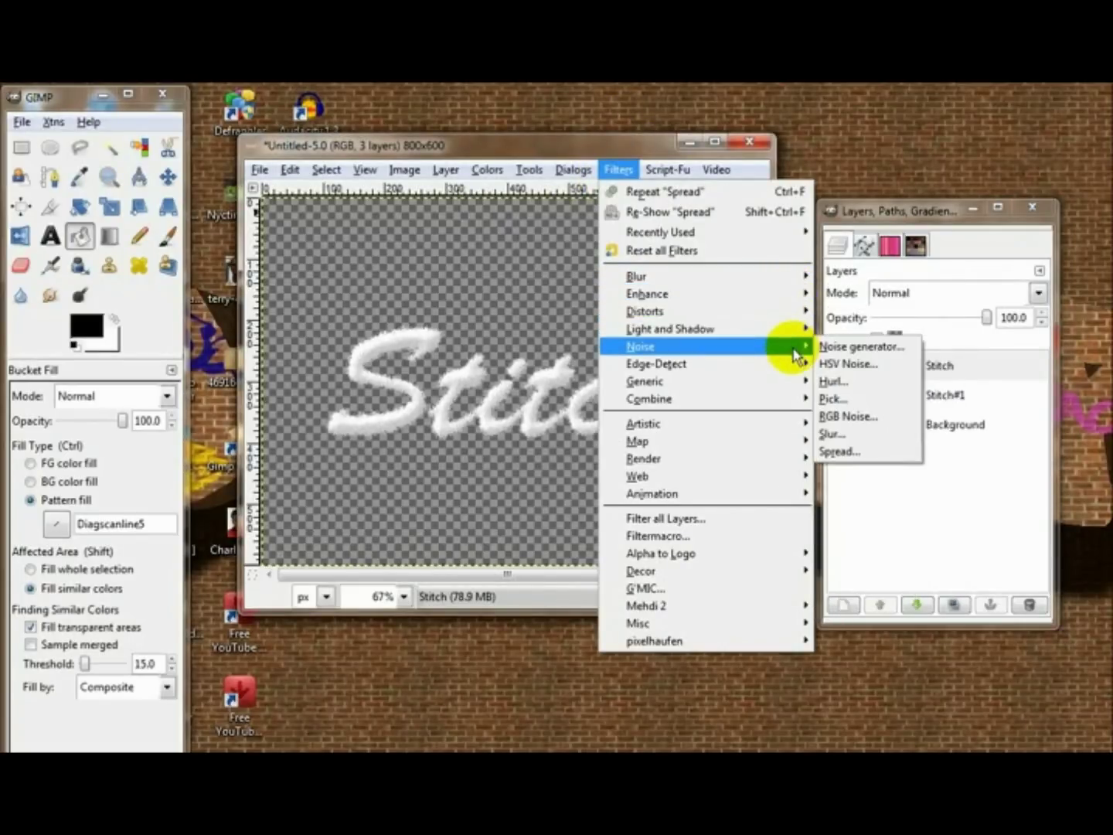
pyautogui.click(835, 454)
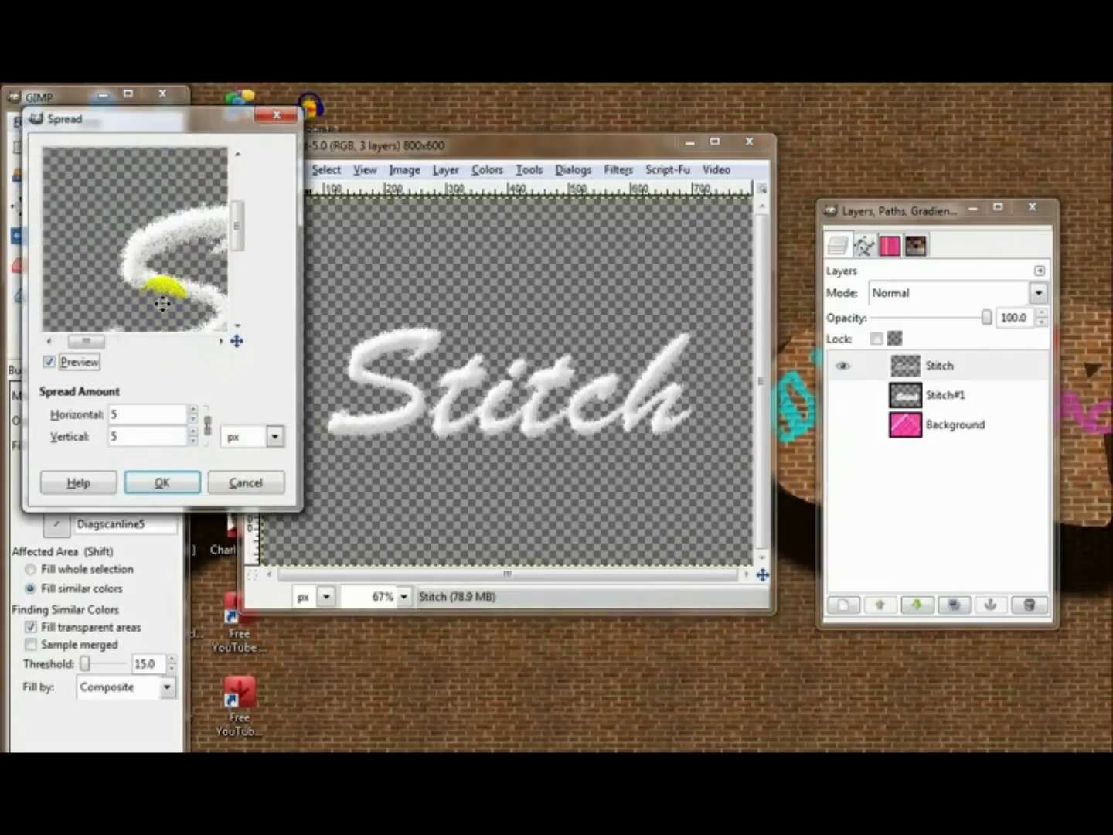
pyautogui.scroll(-3, 164, 281)
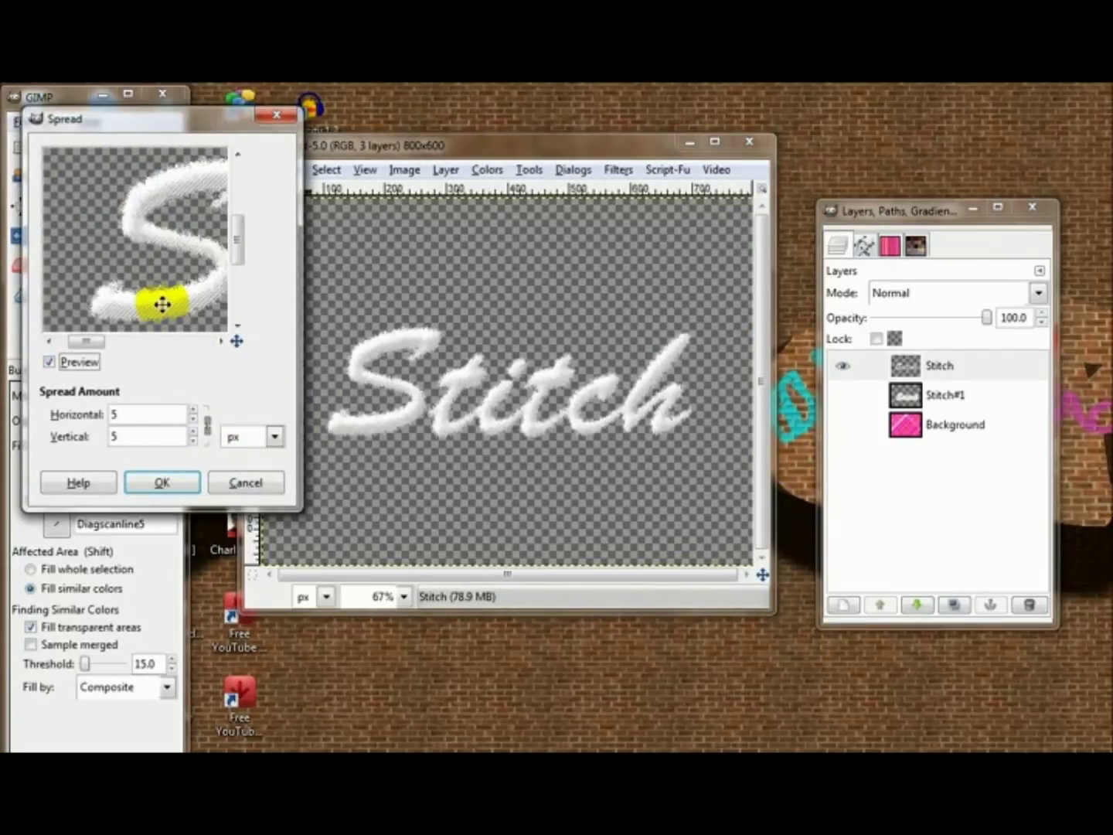
pyautogui.doubleClick(139, 412)
pyautogui.write('2')
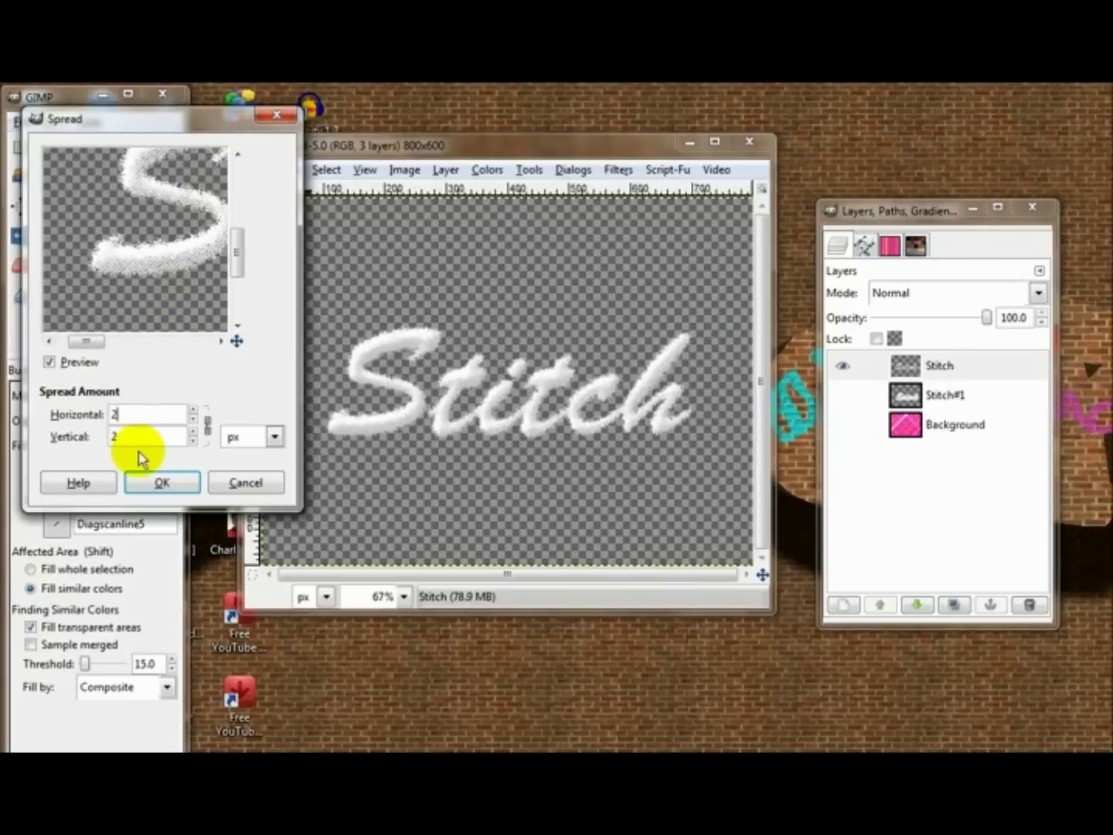
pyautogui.click(160, 482)
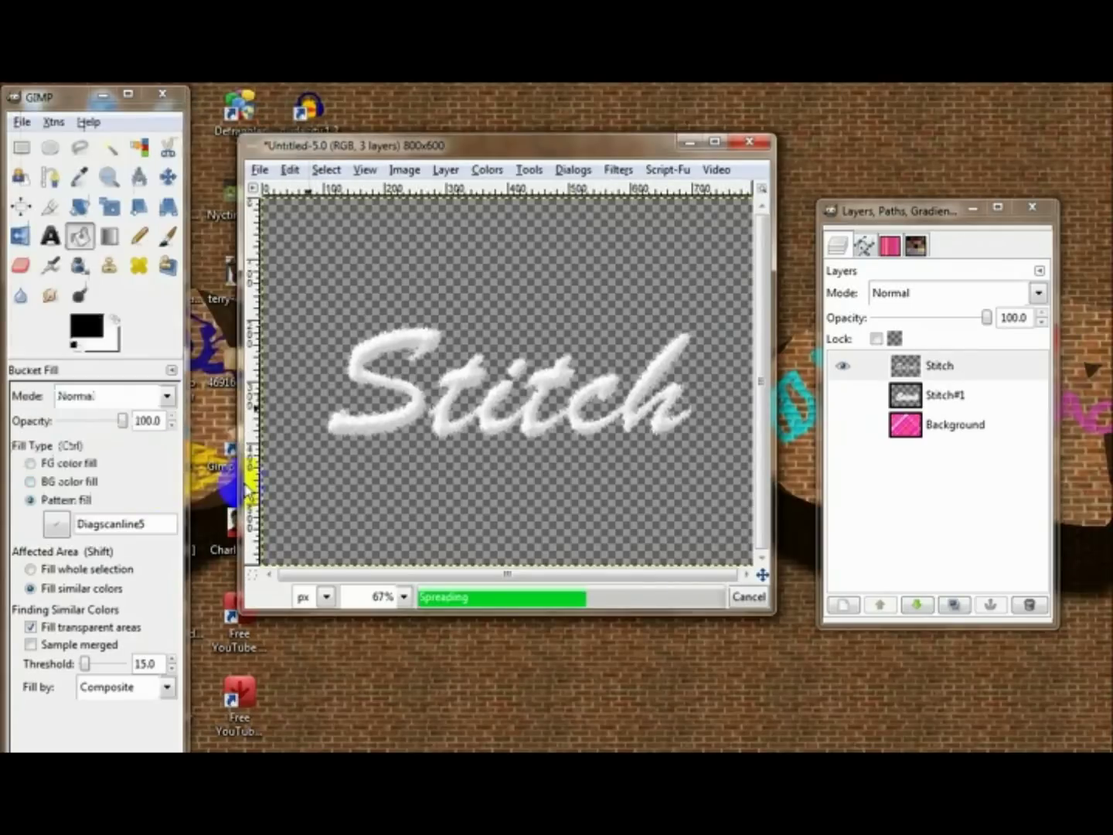
pyautogui.click(843, 396)
# Step: Show the pink plaid Background and merge Stitch down into Stitch#1
pyautogui.click(843, 425)
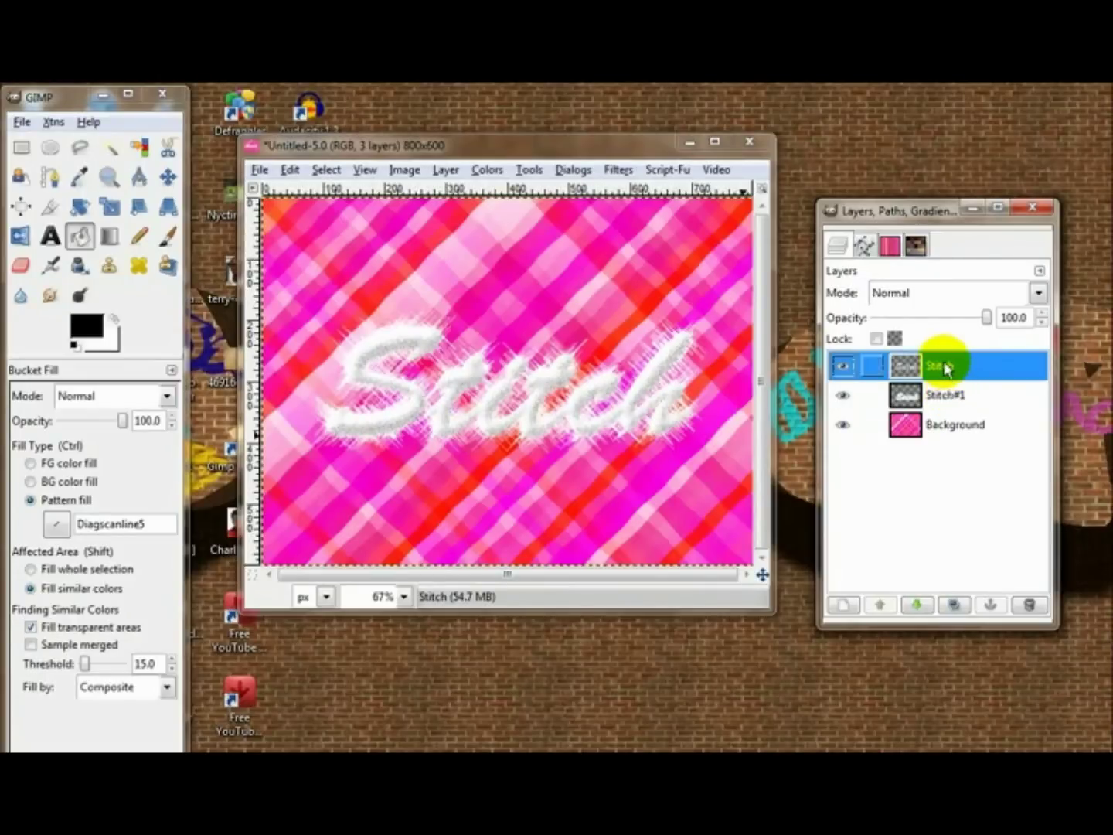
pyautogui.rightClick(944, 364)
pyautogui.click(984, 181)
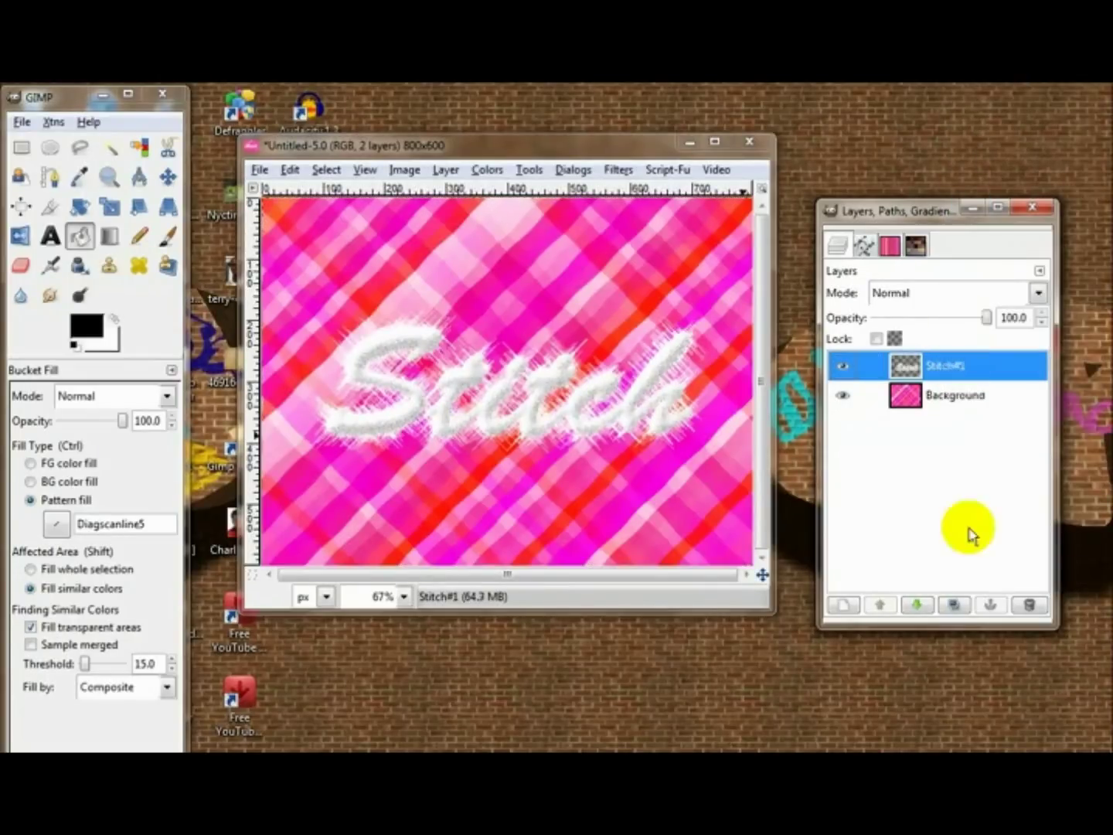
# Step: Add a transparent New Layer below Stitch#1, select the text outline via Alpha to Selection, and activate New Layer
pyautogui.click(849, 605)
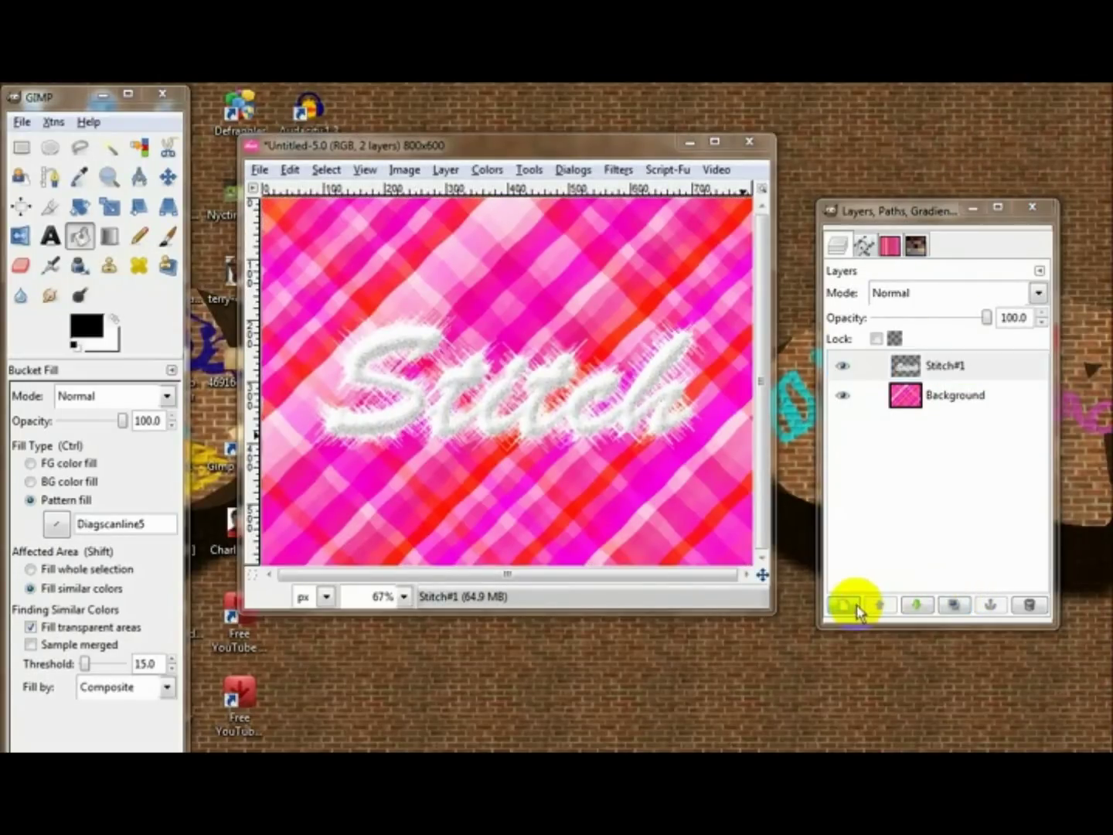
pyautogui.click(129, 406)
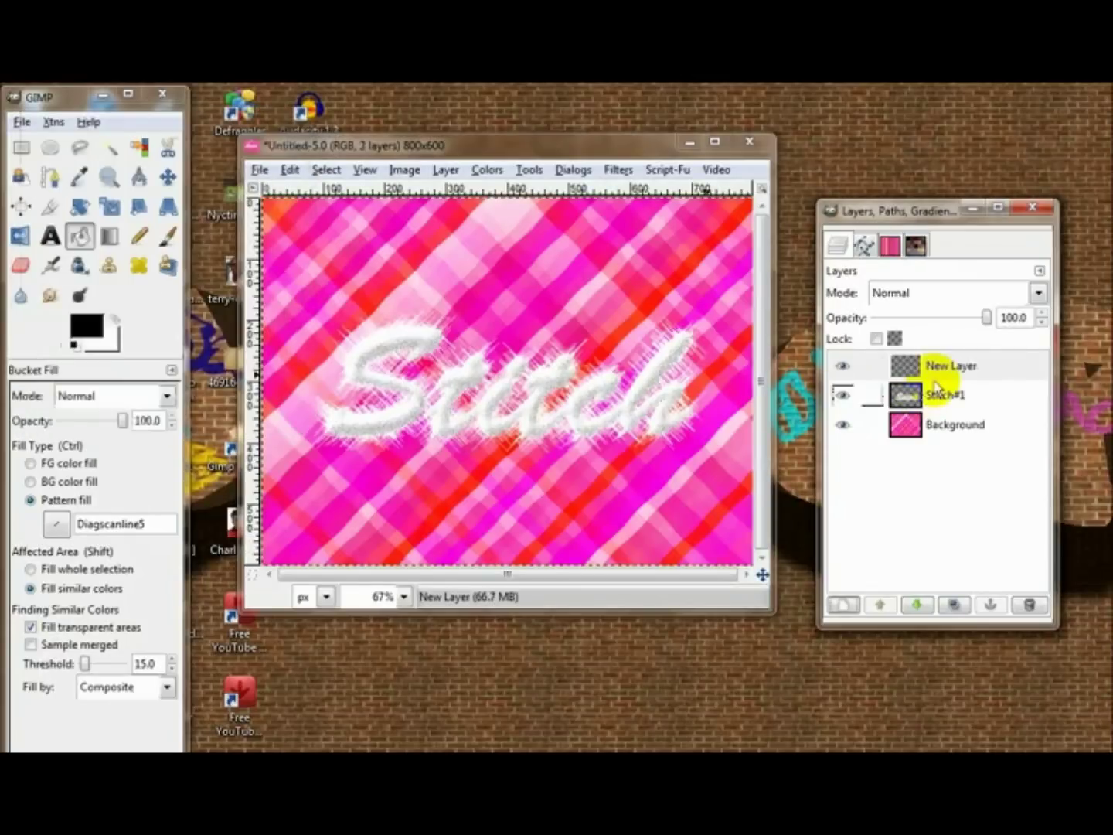
pyautogui.moveTo(936, 371)
pyautogui.mouseDown()
pyautogui.moveTo(944, 410)
pyautogui.moveTo(944, 395)
pyautogui.mouseUp()
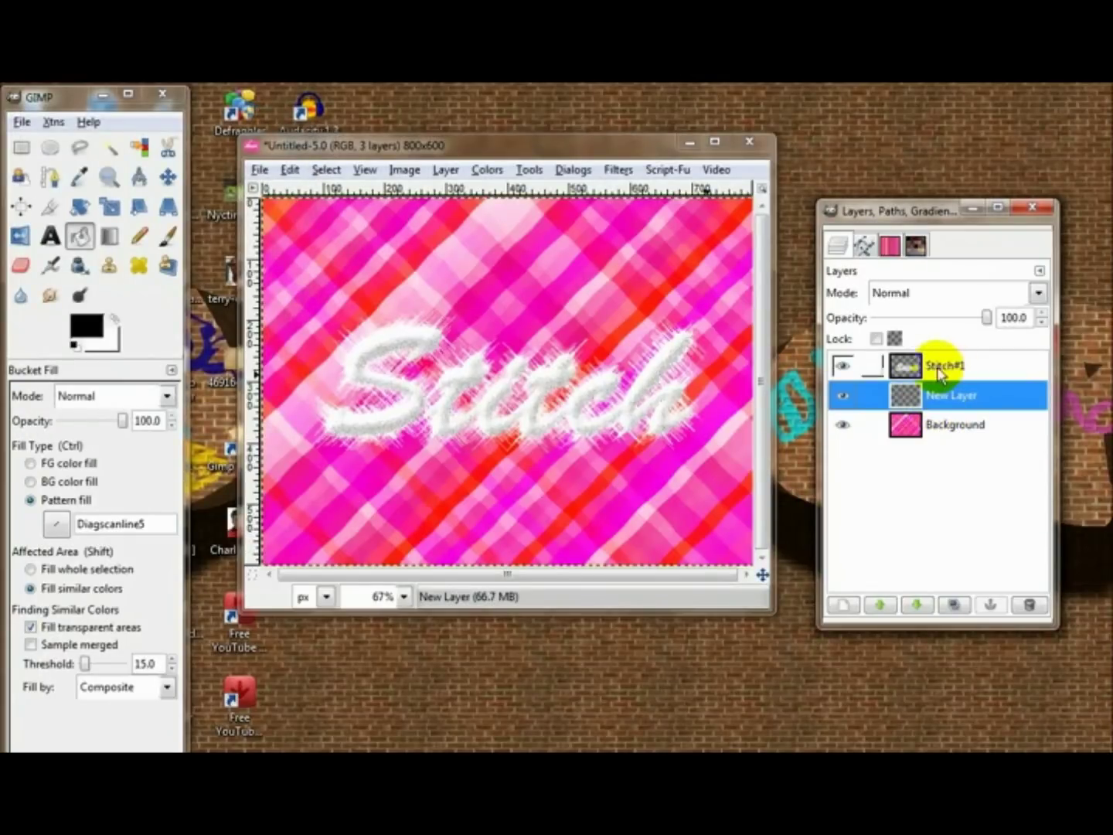
pyautogui.click(941, 370)
pyautogui.rightClick(935, 362)
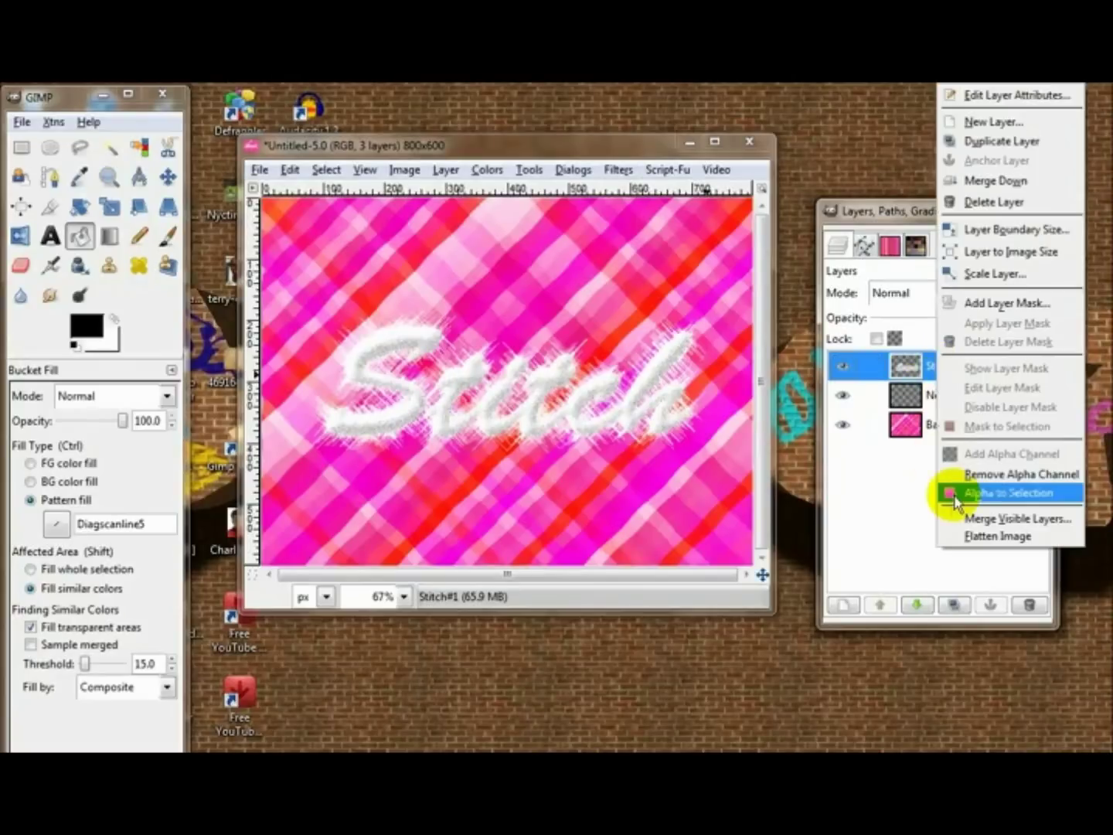
pyautogui.click(954, 490)
pyautogui.click(950, 396)
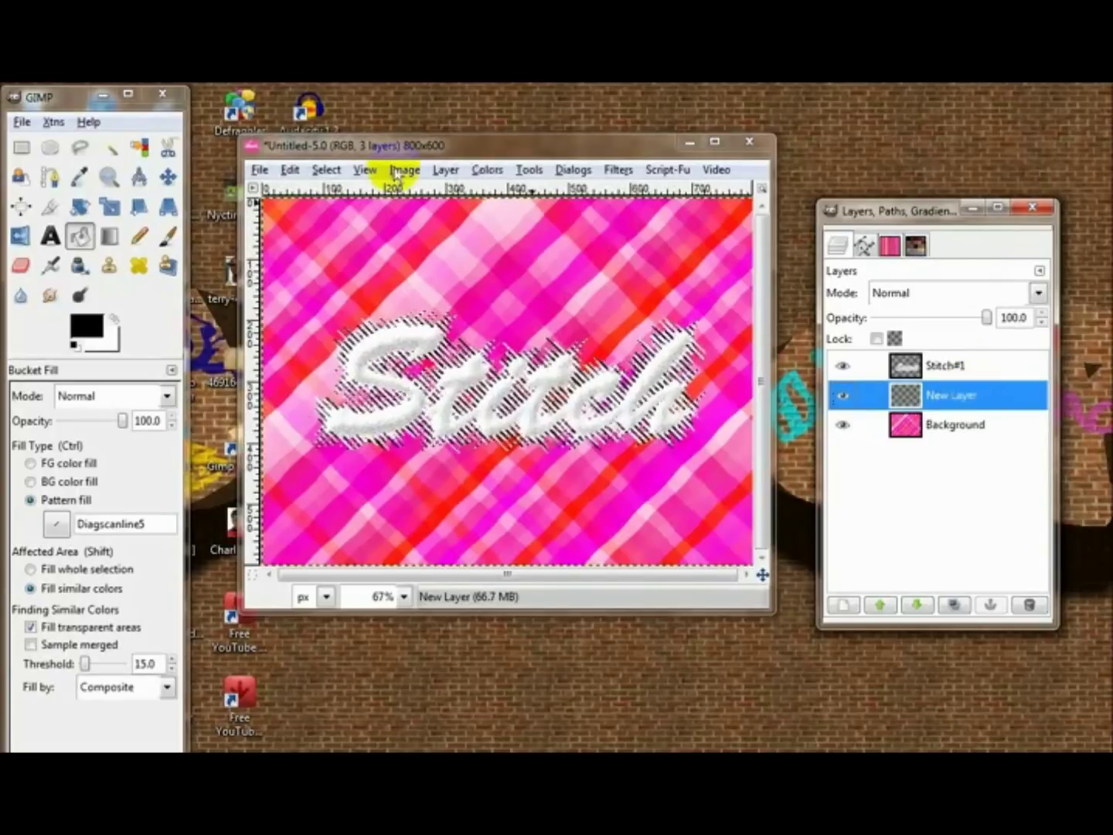
# Step: Grow the Stitch text outline selection
pyautogui.click(325, 171)
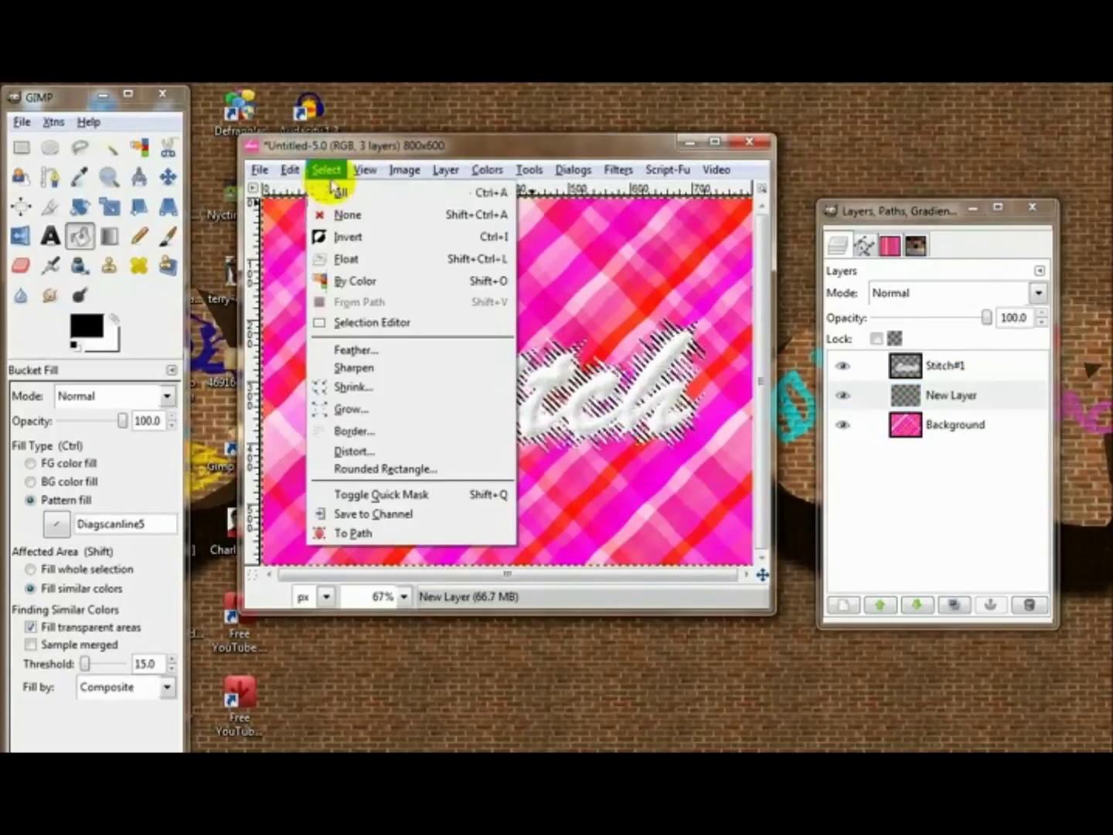
pyautogui.click(352, 409)
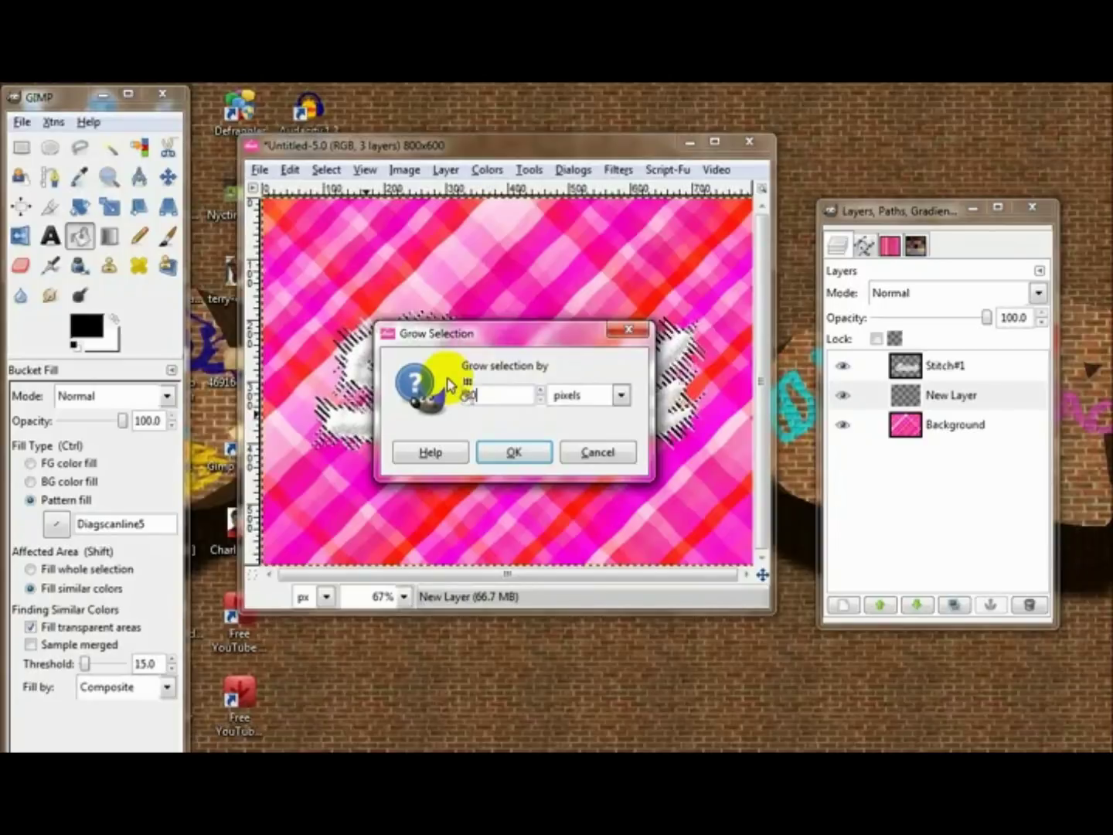
pyautogui.press('Return')
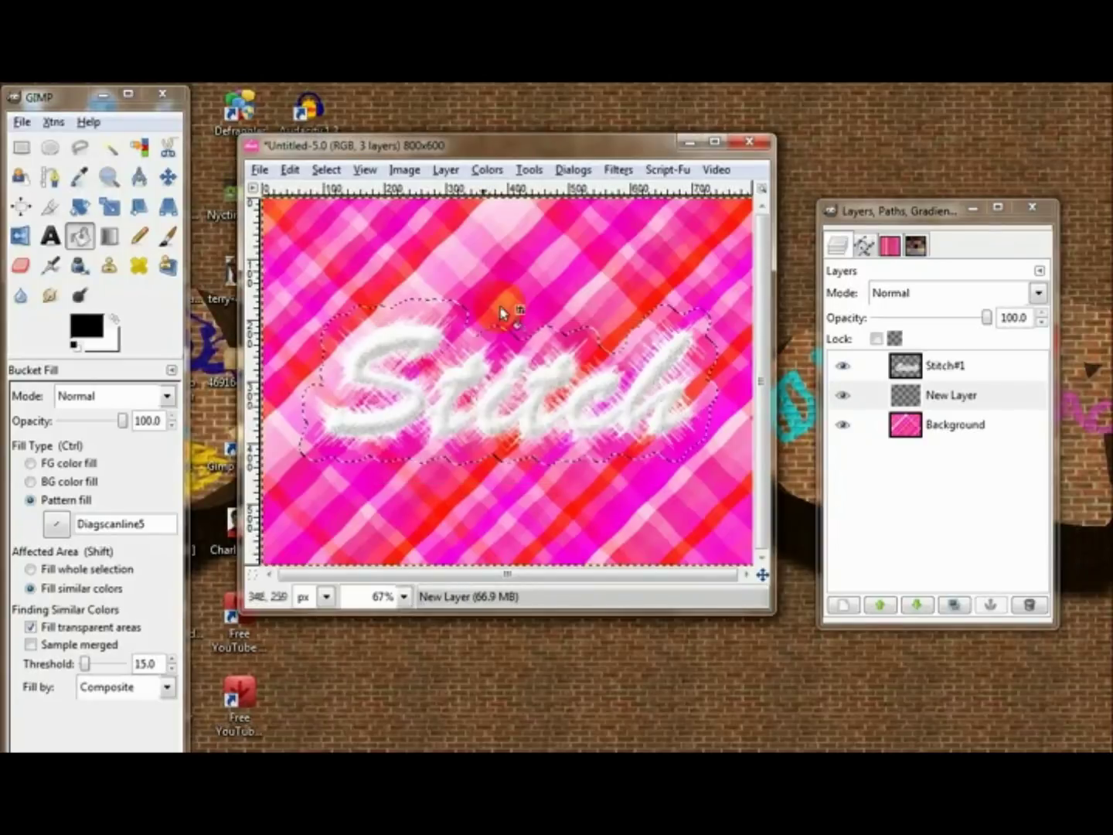
# Step: Fill the grown selection with an upward black FG-to-Transparent gradient, then deselect everything
pyautogui.click(109, 249)
pyautogui.click(86, 448)
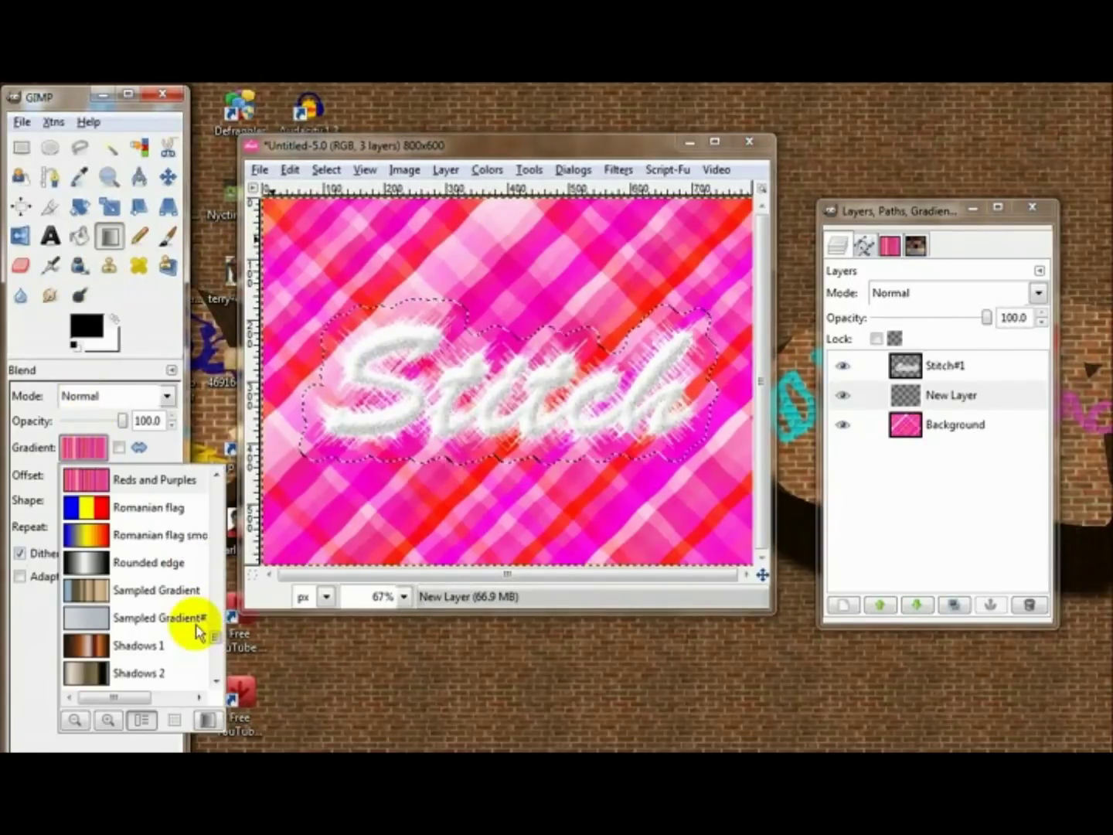
pyautogui.moveTo(216, 636); pyautogui.dragTo(215, 473)
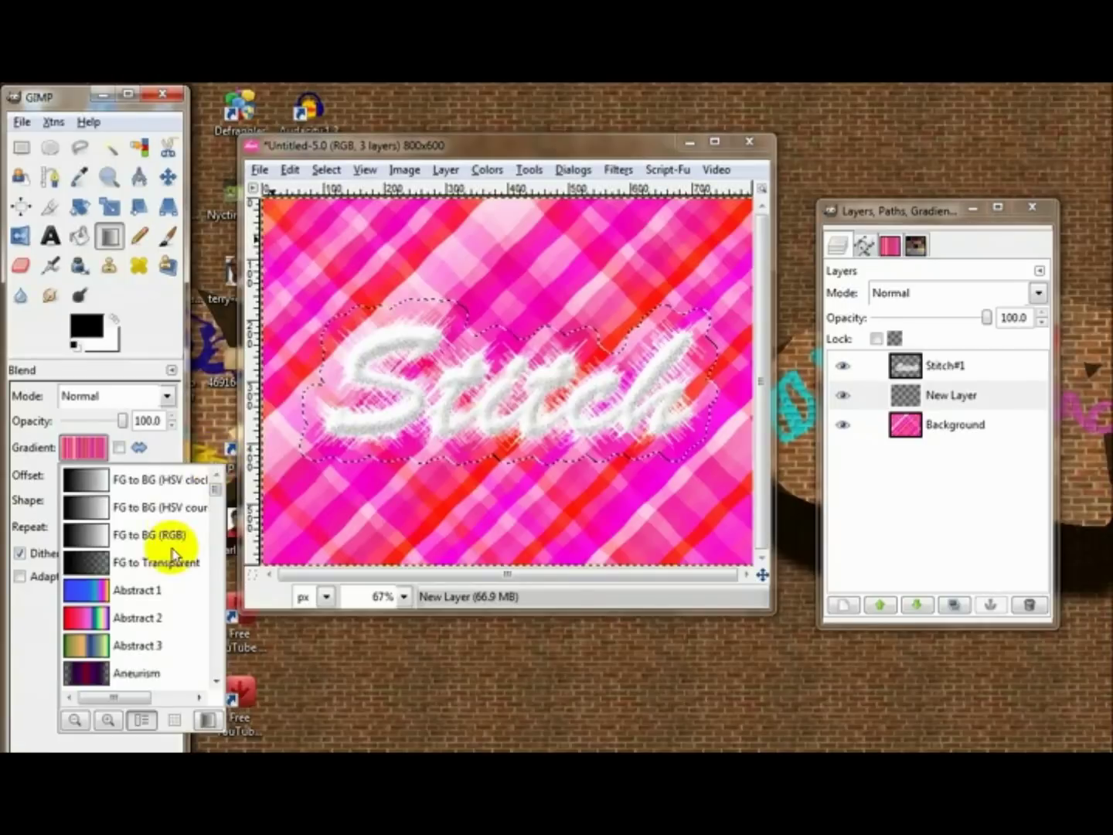
pyautogui.click(159, 562)
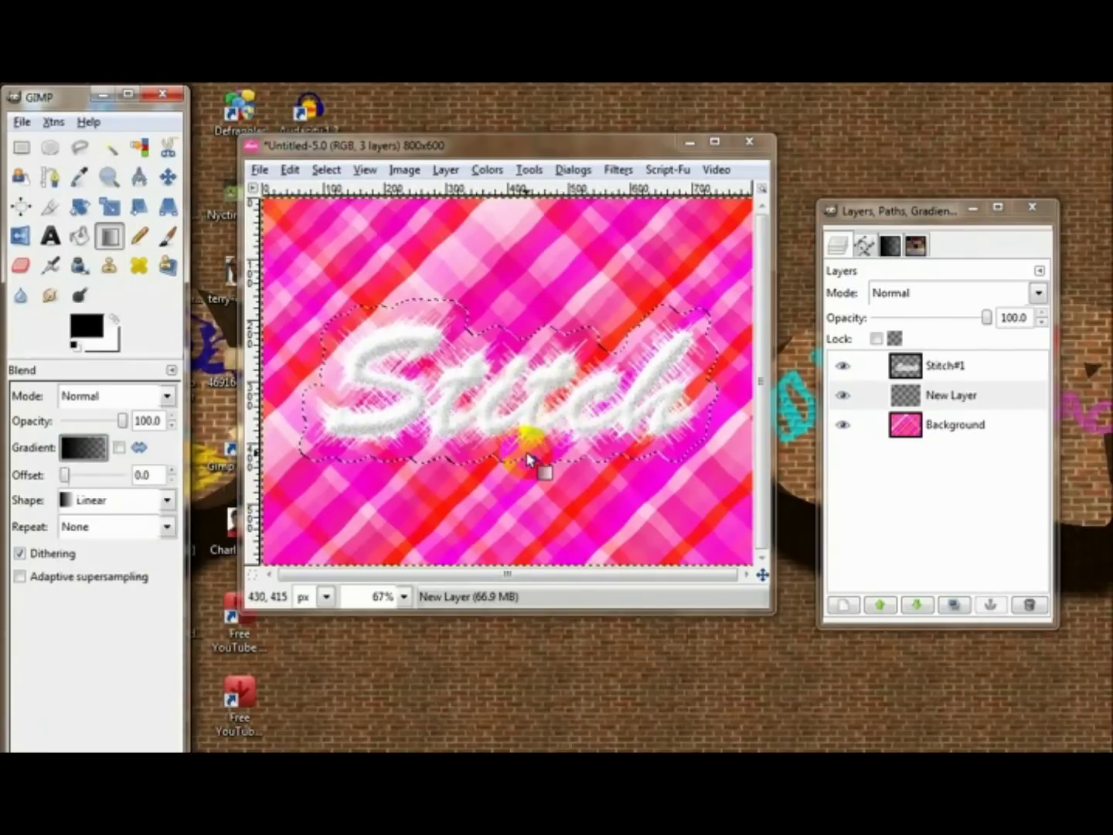
pyautogui.moveTo(511, 462); pyautogui.dragTo(518, 259)
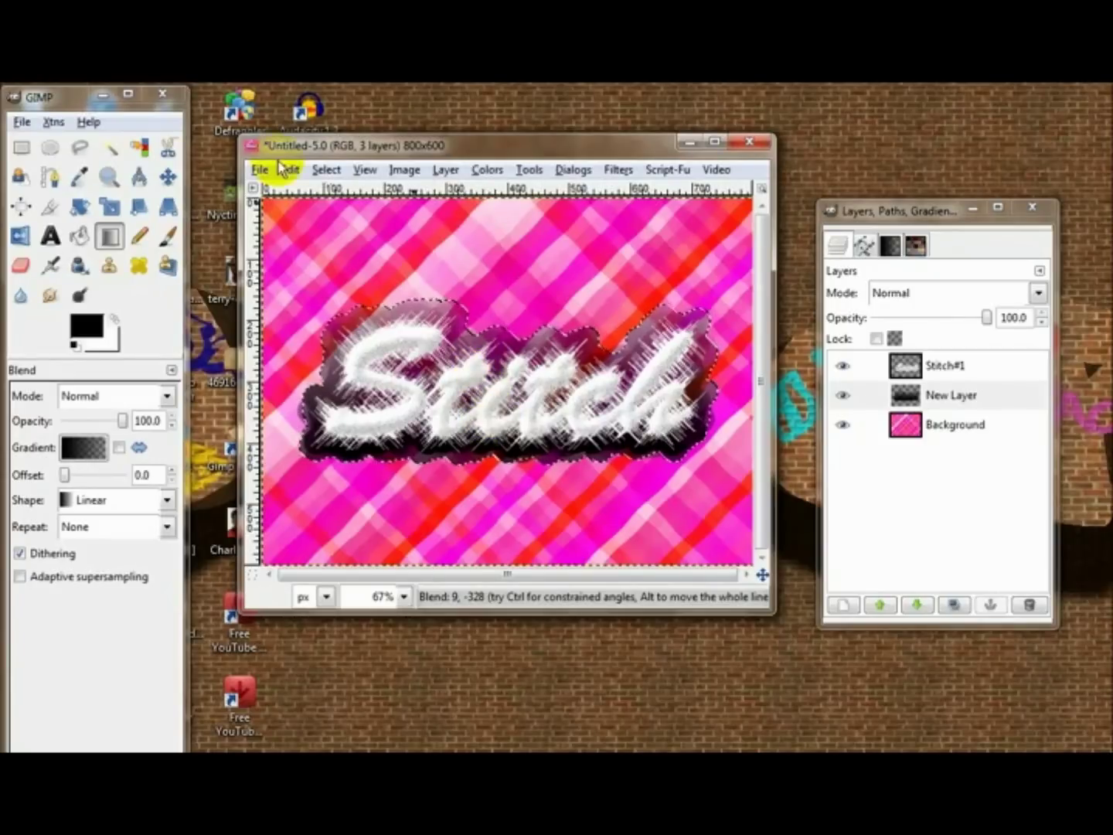
pyautogui.click(327, 169)
pyautogui.click(337, 216)
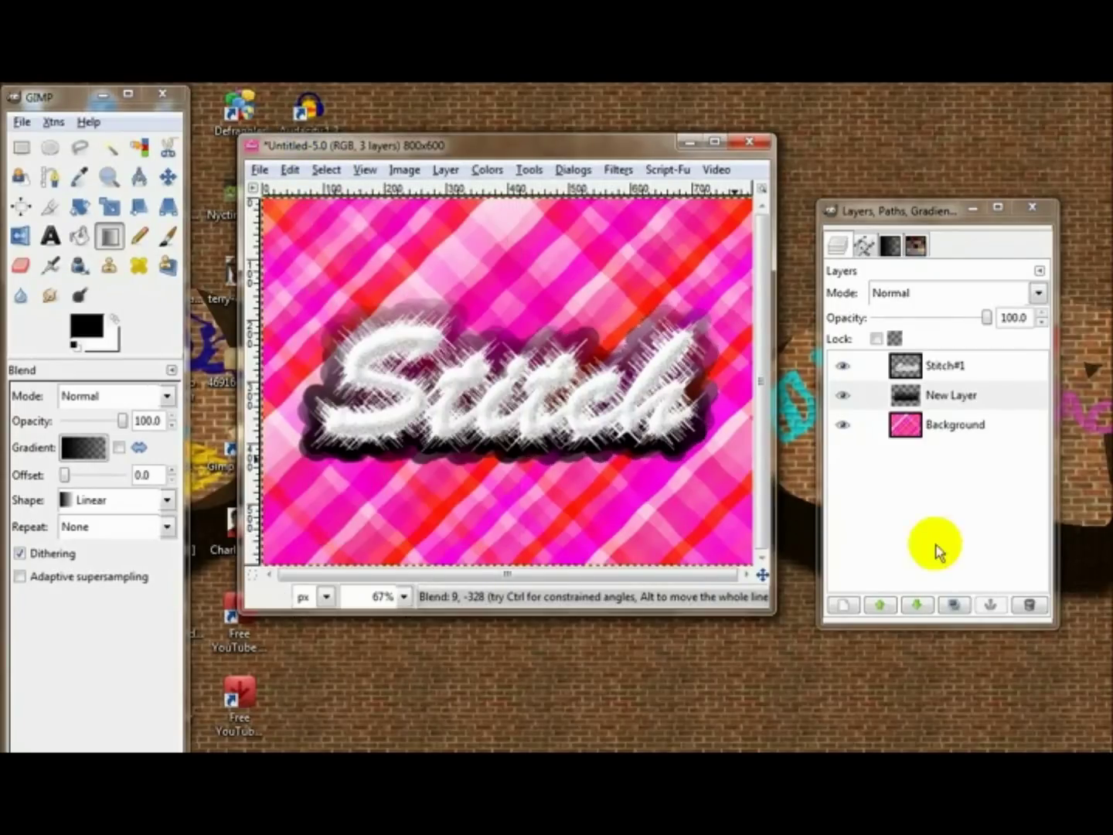
# Step: Soften the shadow layer with a 20 px Gaussian Blur and lower its opacity to 28.1
pyautogui.click(953, 605)
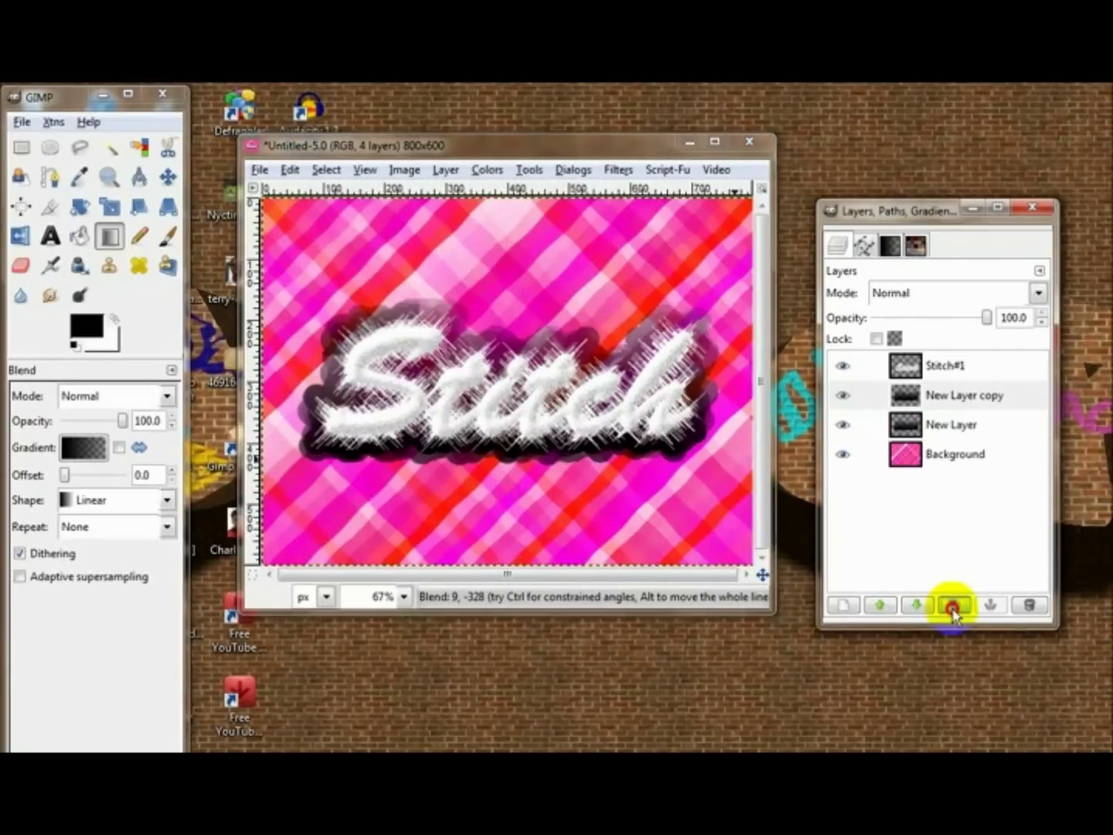
pyautogui.click(1029, 606)
pyautogui.click(618, 169)
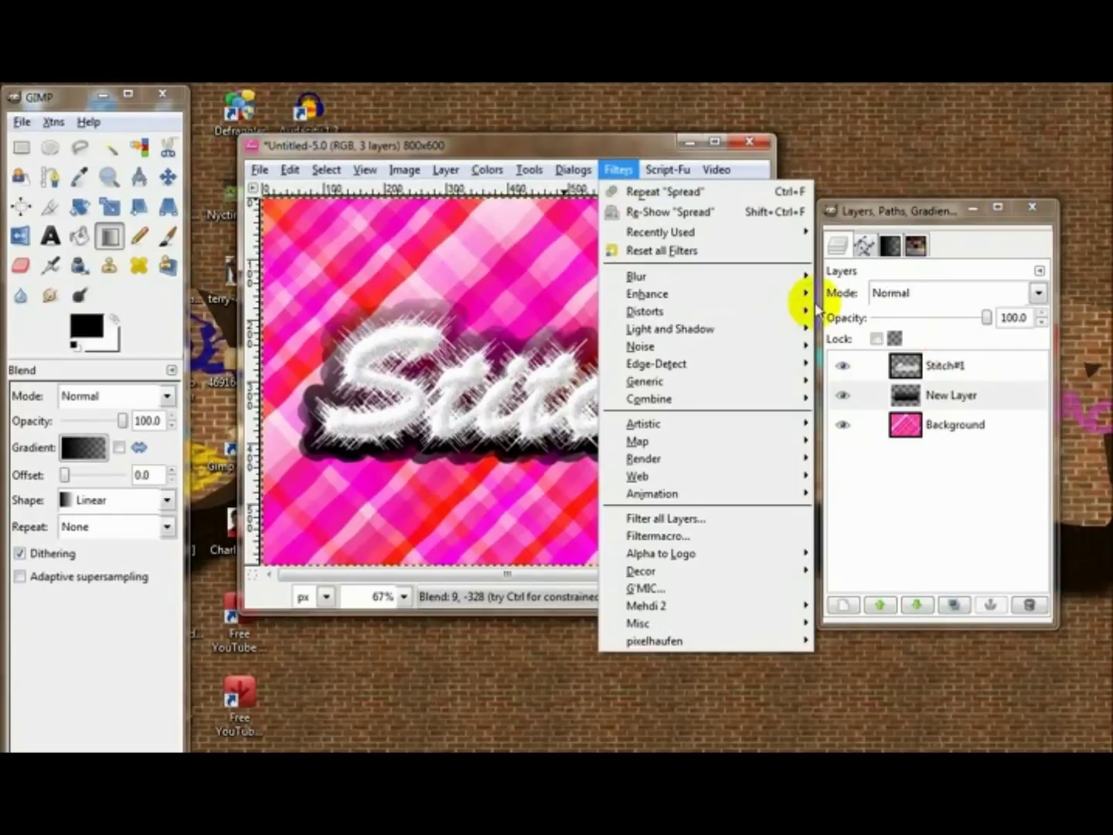
pyautogui.moveTo(809, 275)
pyautogui.click(838, 292)
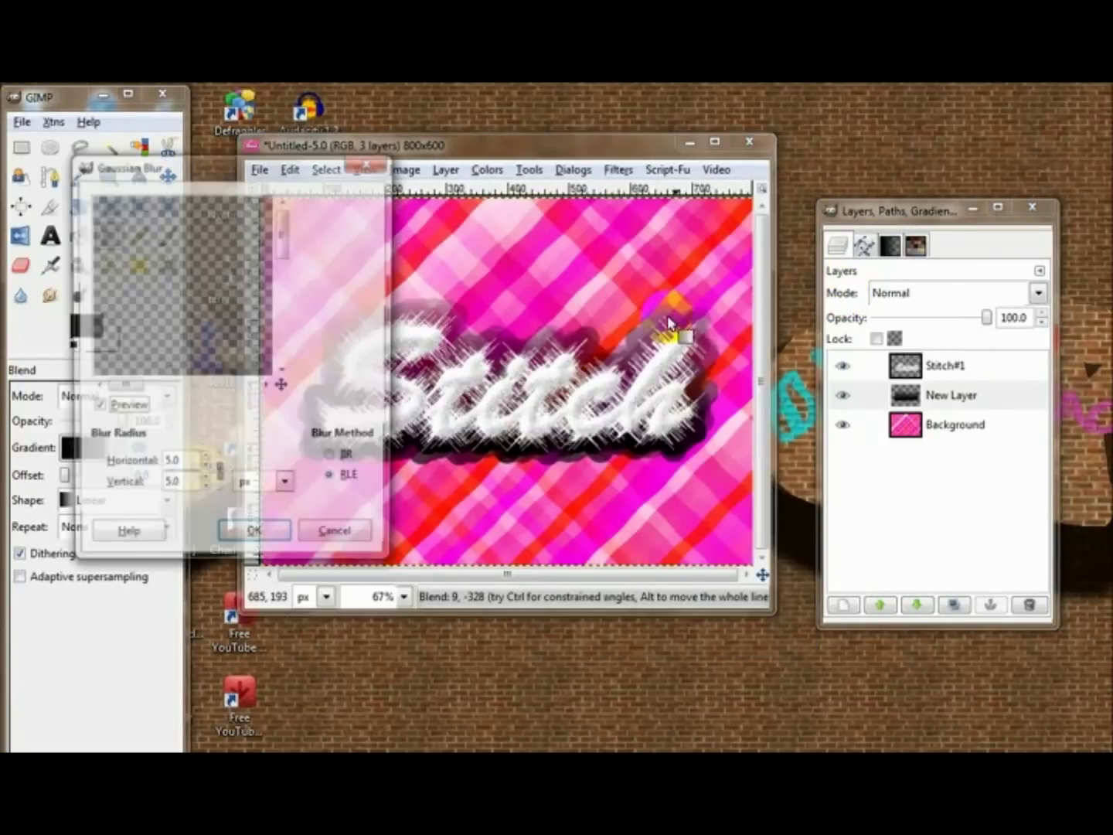
pyautogui.moveTo(196, 467); pyautogui.dragTo(2, 449)
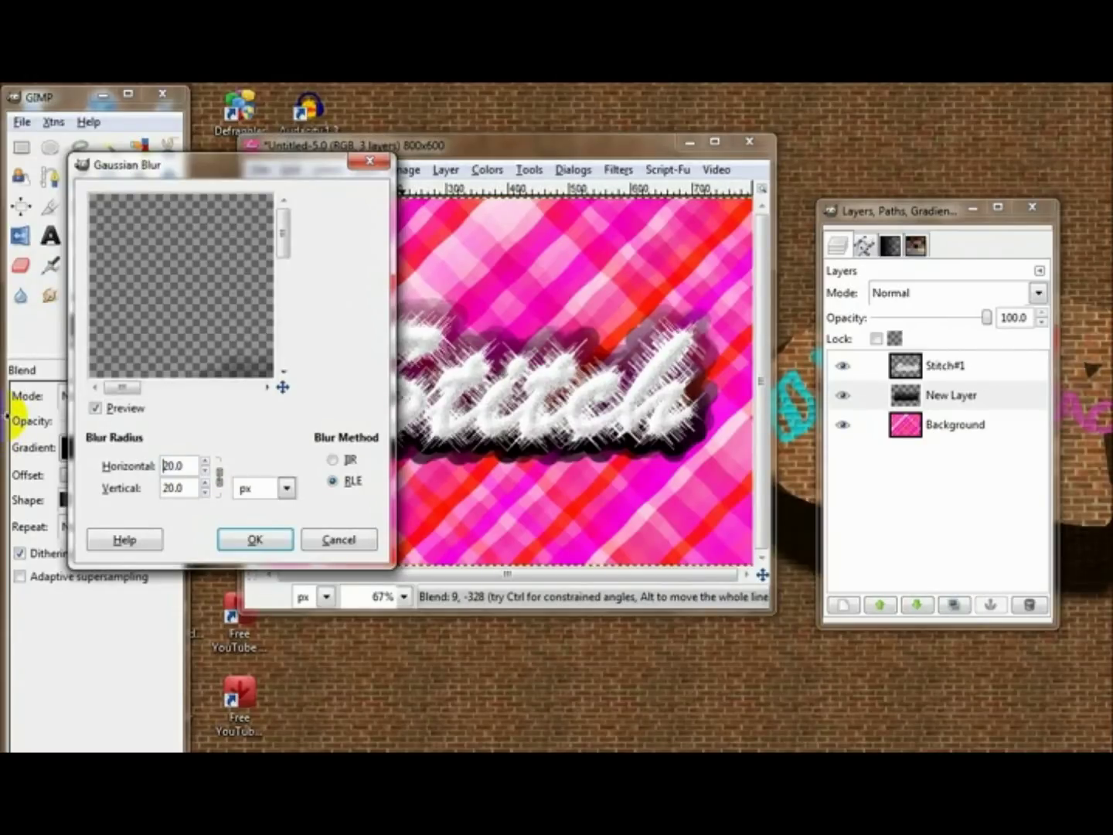
pyautogui.click(278, 541)
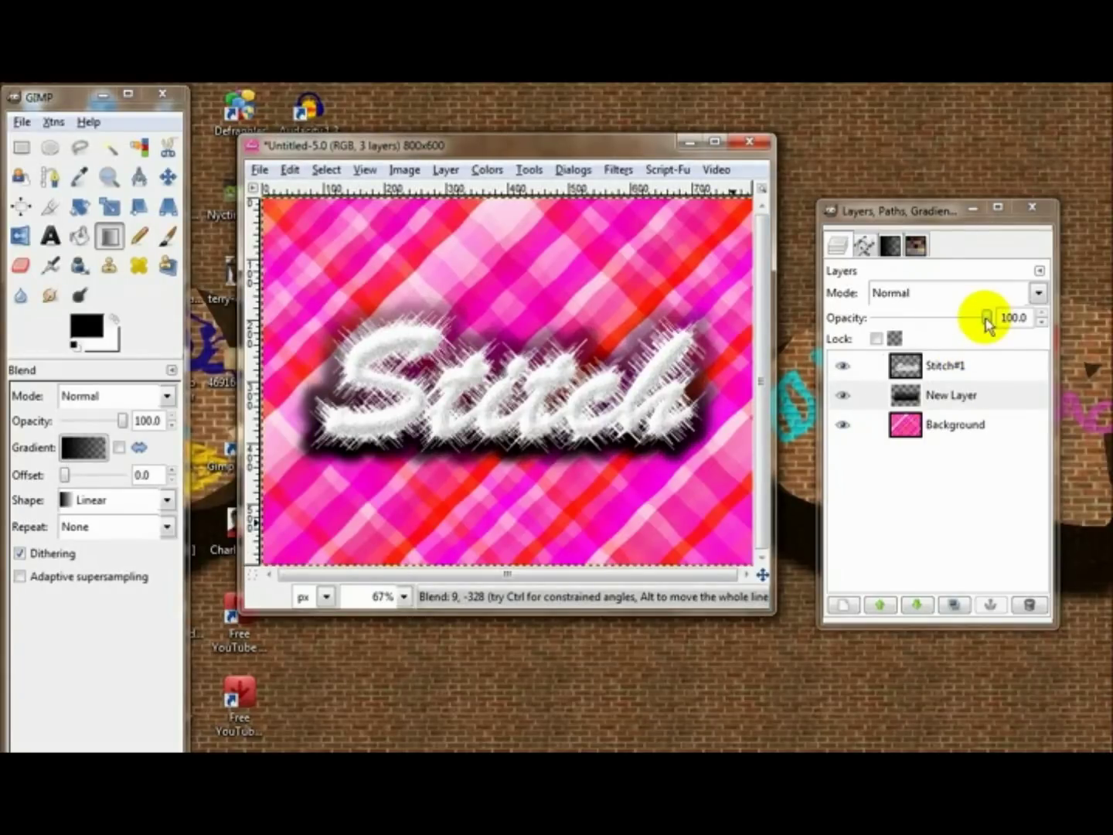
pyautogui.moveTo(986, 317); pyautogui.dragTo(914, 317)
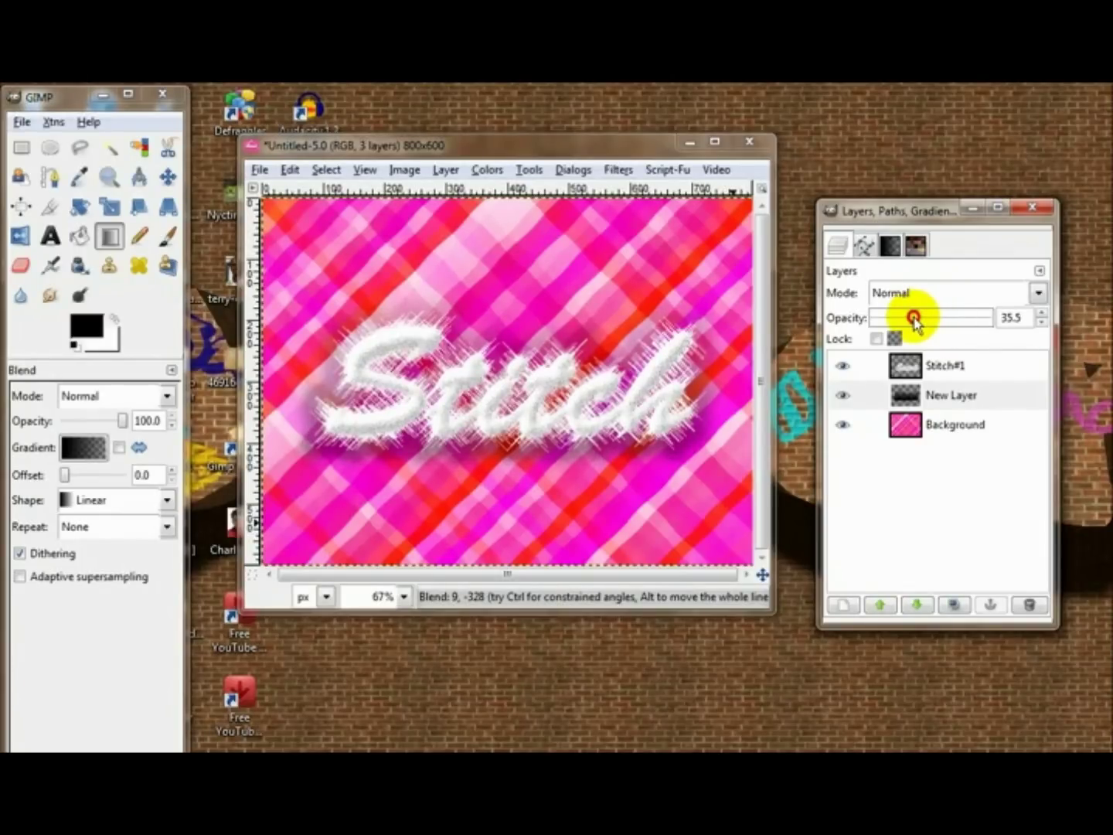
pyautogui.moveTo(914, 319); pyautogui.dragTo(906, 318)
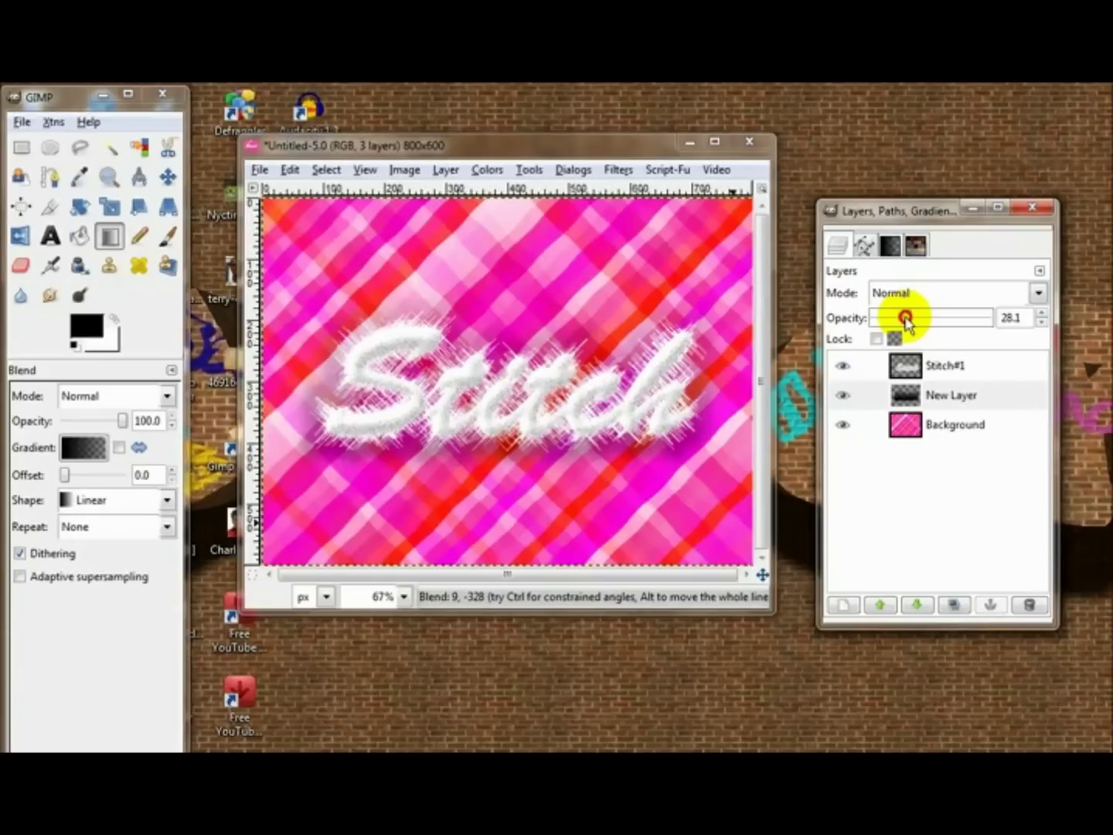